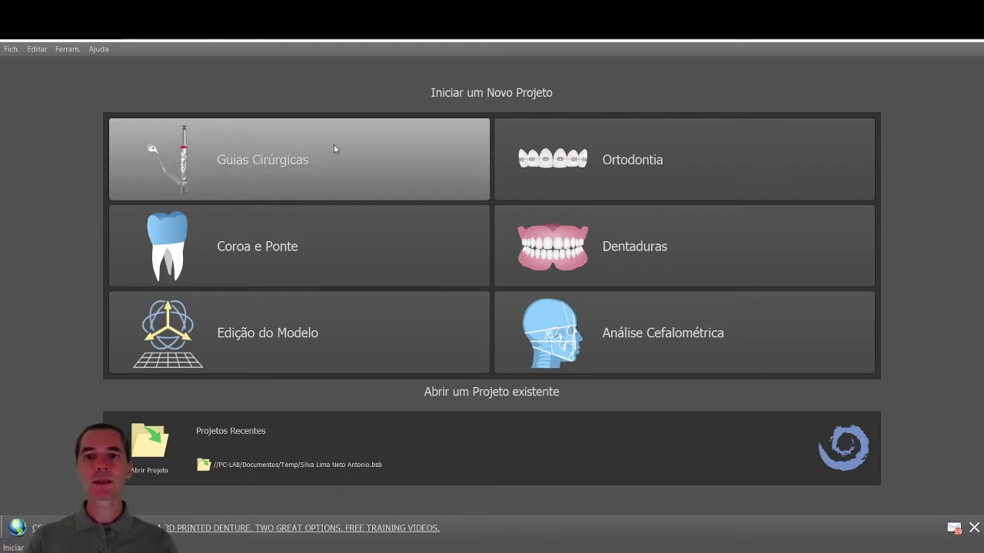
- Start a new surgical guide project from the patient's CT scan and browse the desktop for the DICOM data
{"action": "left_click", "coordinate": [306, 165]}
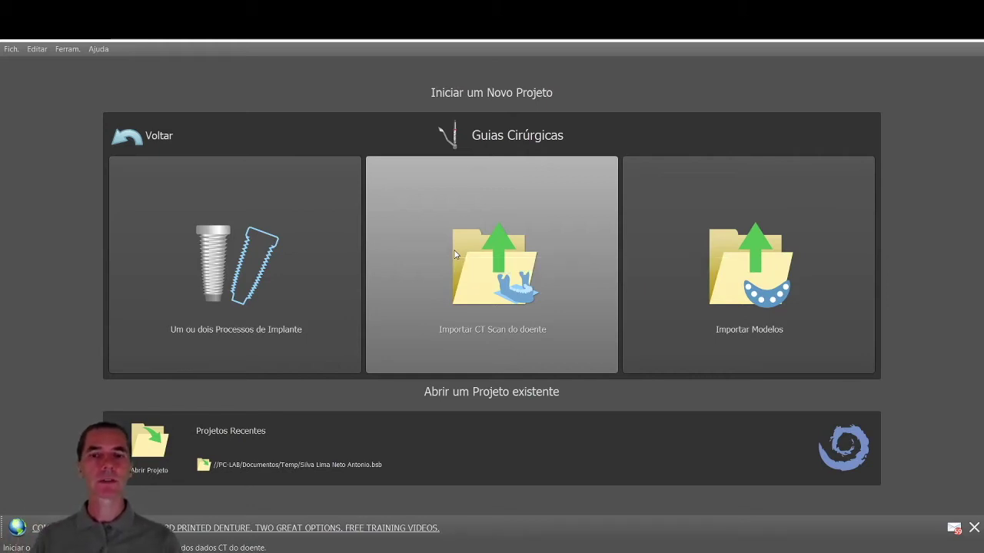
{"action": "left_click", "coordinate": [496, 267]}
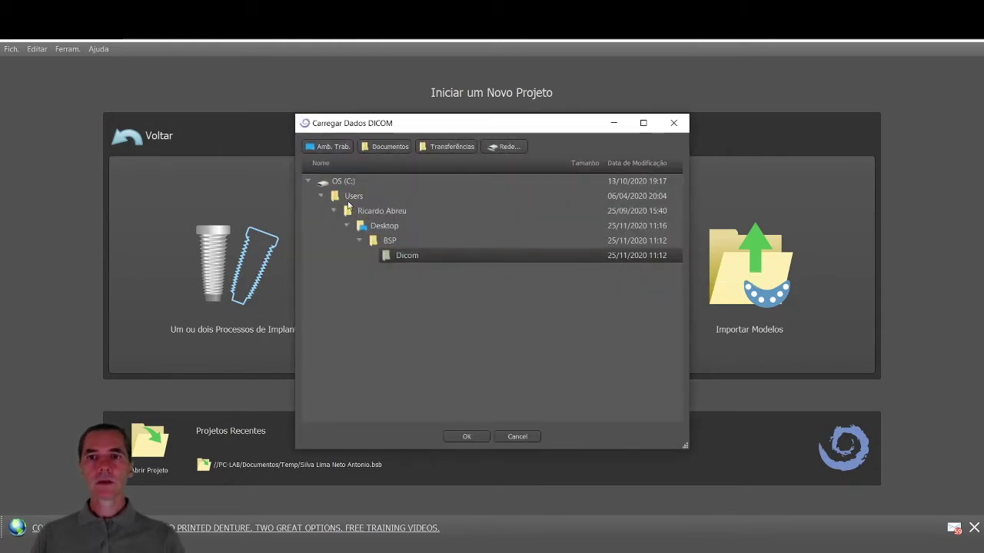
{"action": "left_click", "coordinate": [330, 146]}
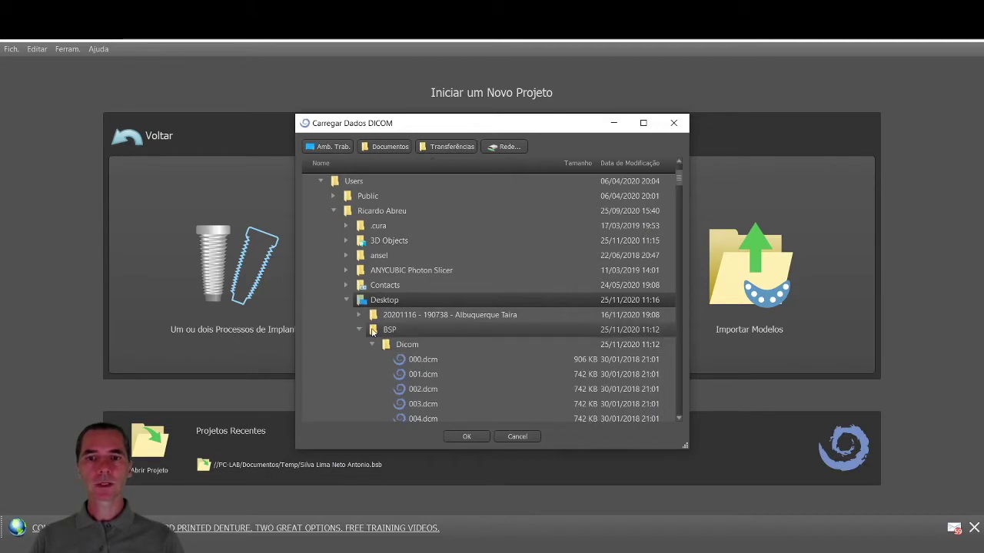
- Load the DICOM series from 000.dcm in the BSP Dicom folder, accepting the found series at maximum quality
{"action": "scroll", "coordinate": [369, 356], "scroll_direction": "down", "scroll_amount": 2}
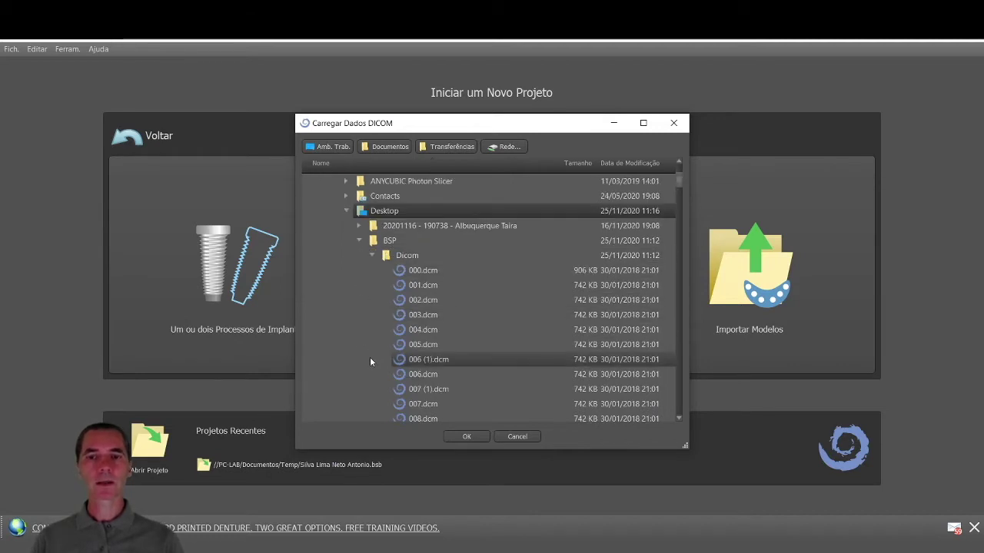
{"action": "scroll", "coordinate": [424, 346], "scroll_direction": "down", "scroll_amount": 8}
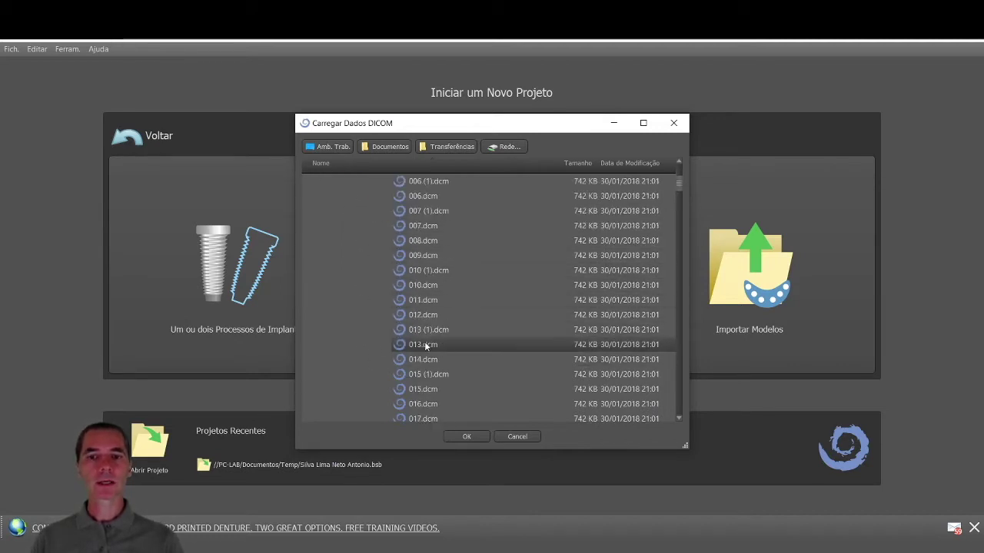
{"action": "scroll", "coordinate": [425, 346], "scroll_direction": "down", "scroll_amount": 9}
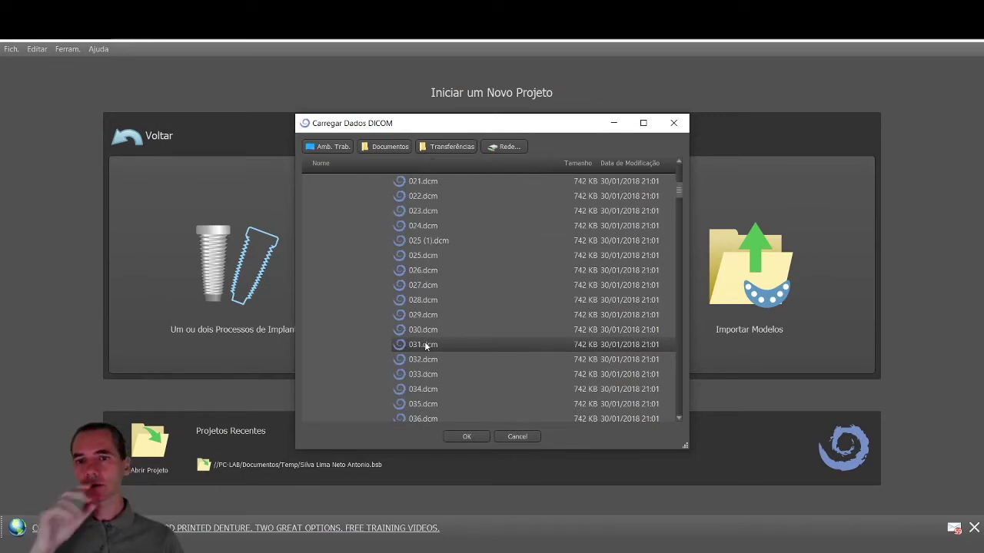
{"action": "scroll", "coordinate": [425, 344], "scroll_direction": "down", "scroll_amount": 3}
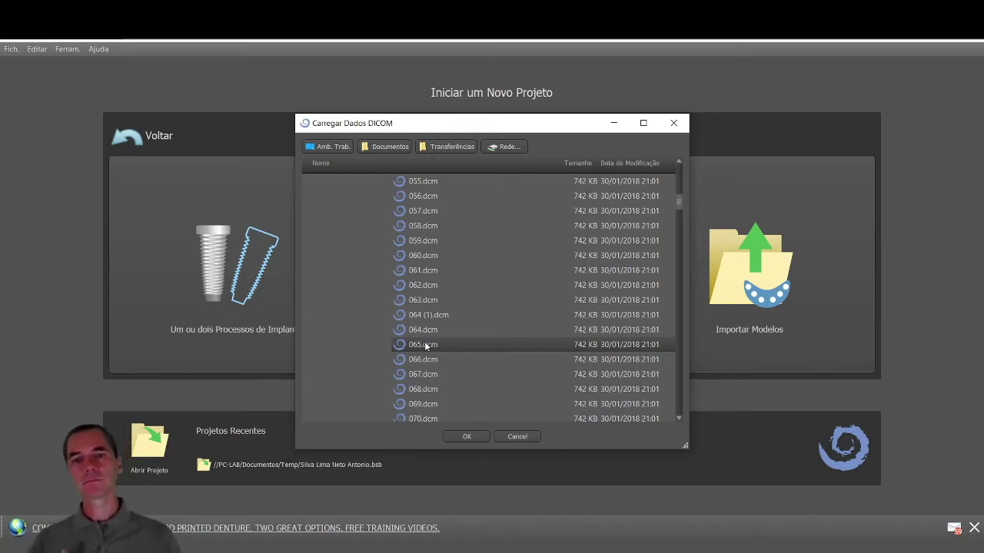
{"action": "scroll", "coordinate": [425, 345], "scroll_direction": "up", "scroll_amount": 6}
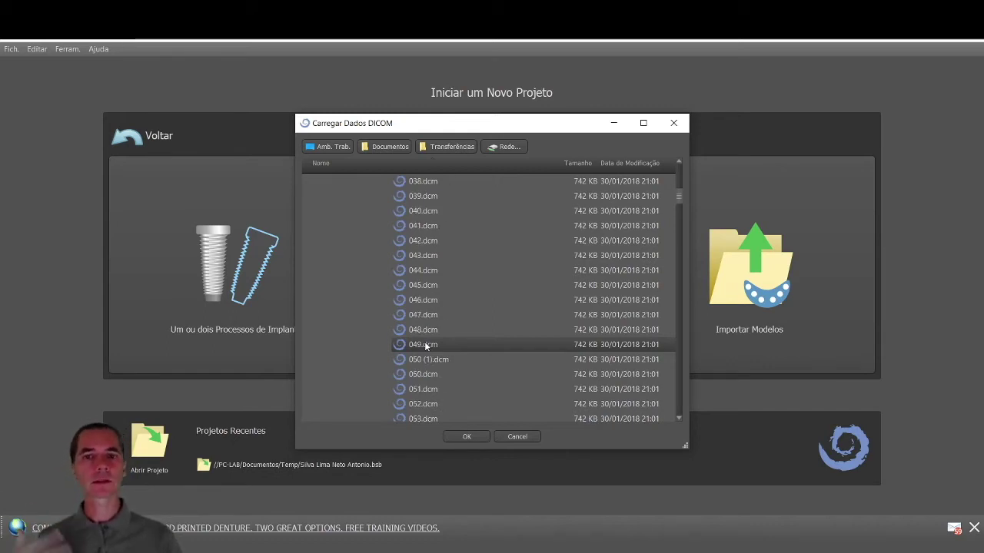
{"action": "scroll", "coordinate": [418, 271], "scroll_direction": "up", "scroll_amount": 10}
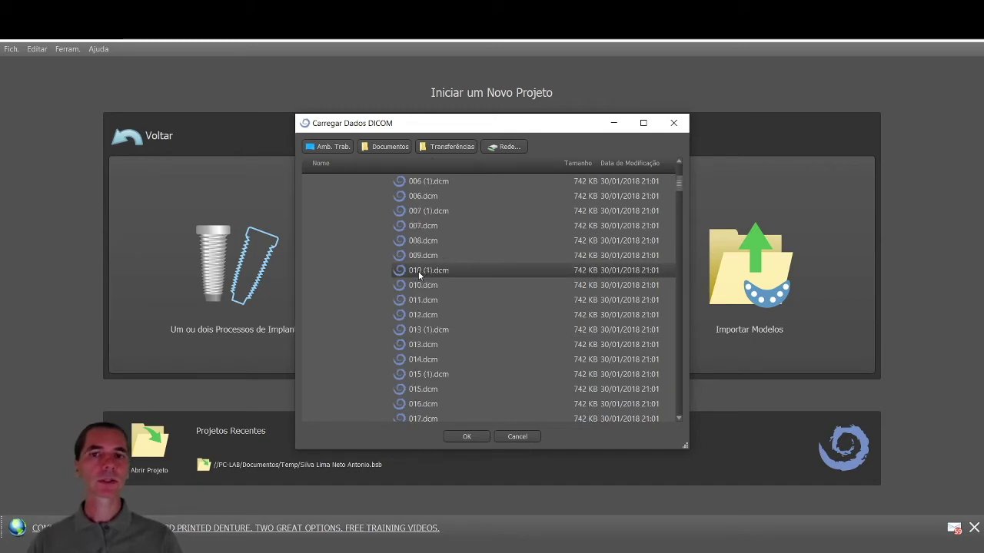
{"action": "scroll", "coordinate": [418, 271], "scroll_direction": "up", "scroll_amount": 5}
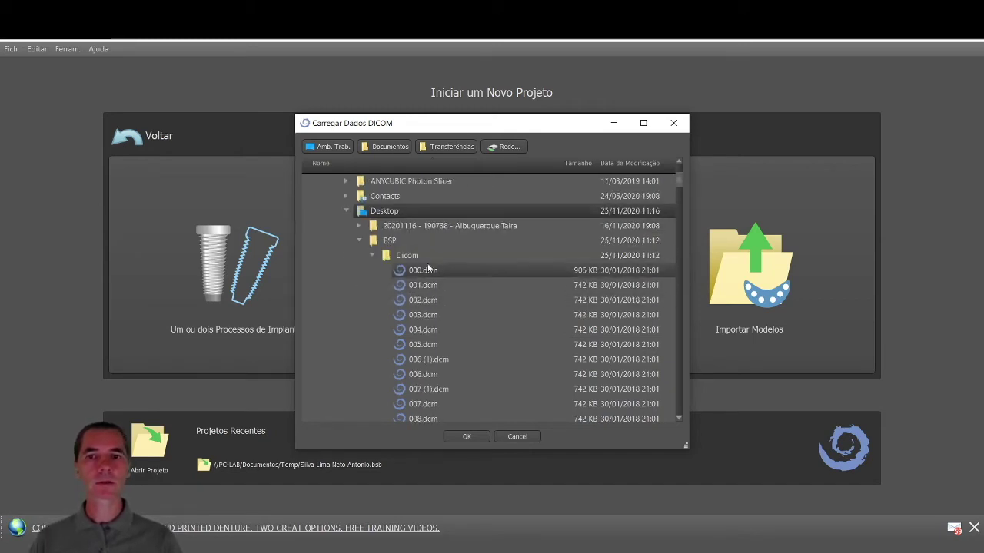
{"action": "mouse_move", "coordinate": [425, 270]}
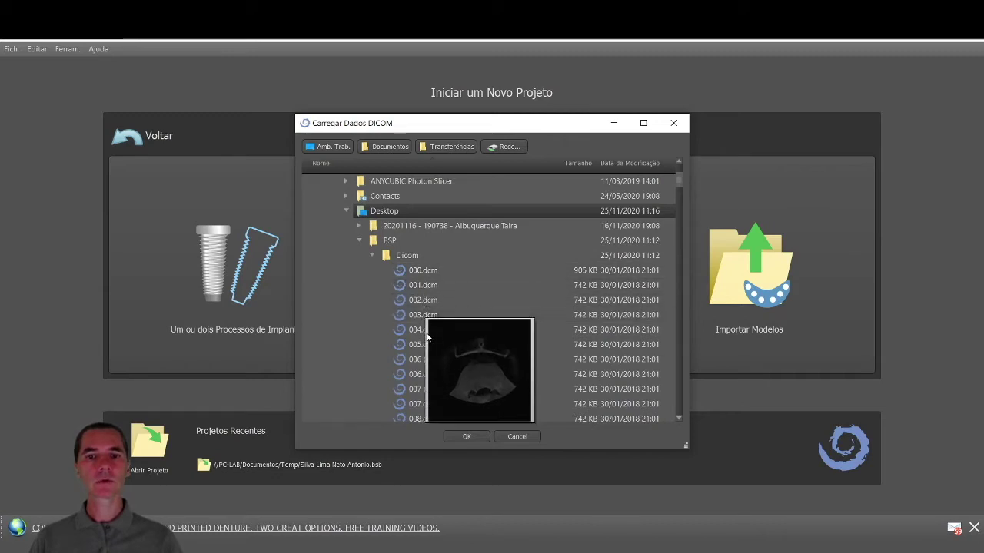
{"action": "double_click", "coordinate": [427, 273]}
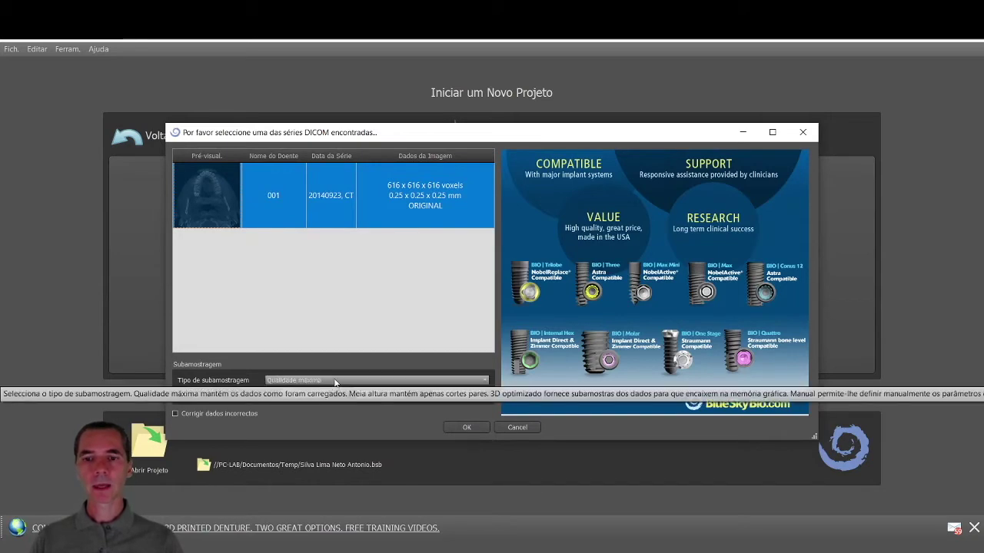
{"action": "left_click", "coordinate": [465, 428]}
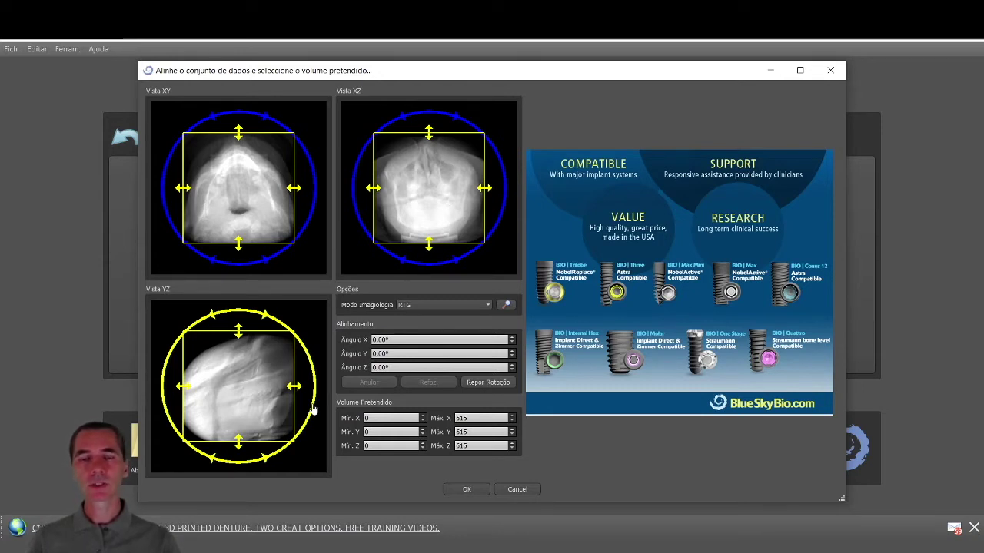
- Rotate the scan in the YZ and XZ views to level it, and crop its height to Z 86–304
{"action": "left_click_drag", "start_coordinate": [313, 411], "coordinate": [305, 422]}
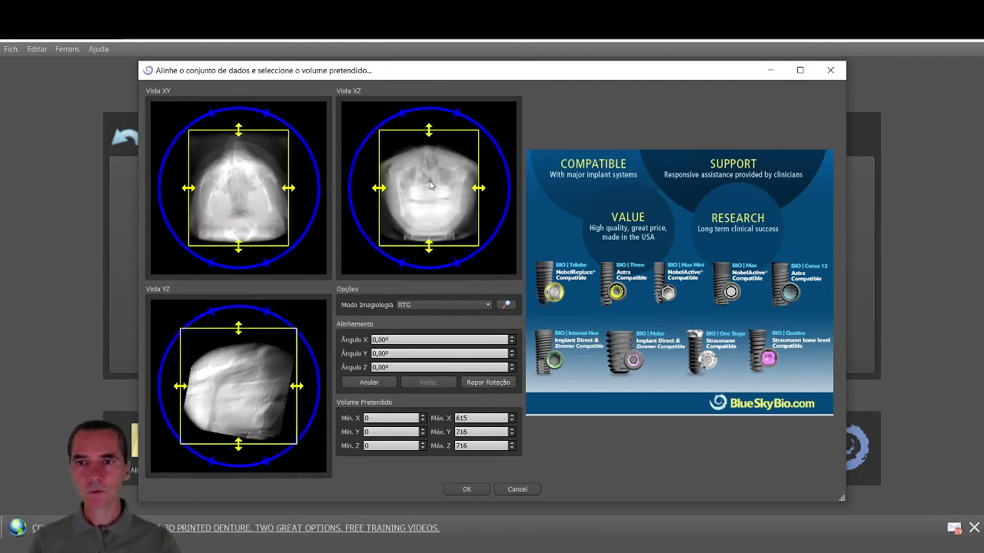
{"action": "left_click_drag", "start_coordinate": [444, 267], "coordinate": [442, 268]}
{"action": "left_click_drag", "start_coordinate": [428, 130], "coordinate": [426, 202]}
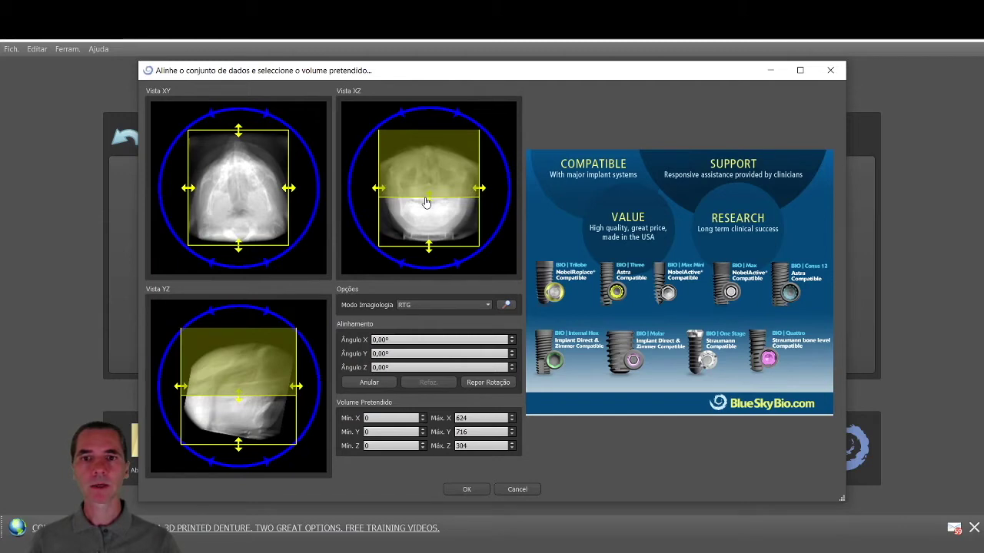
{"action": "left_click_drag", "start_coordinate": [429, 246], "coordinate": [429, 233]}
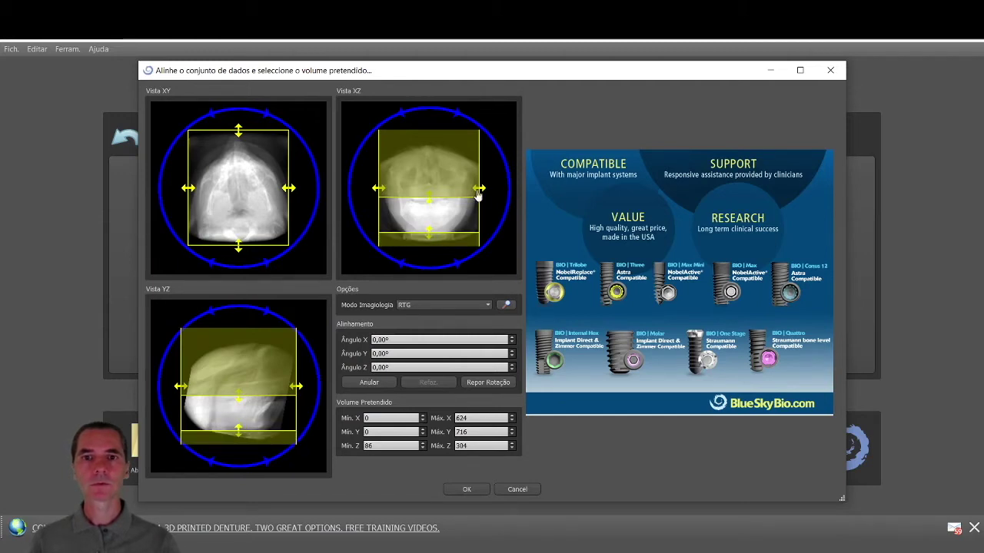
- Crop the scan volume to X 92–538 and Y 105–538 around the lower jaw and accept the alignment
{"action": "left_click_drag", "start_coordinate": [480, 190], "coordinate": [465, 190]}
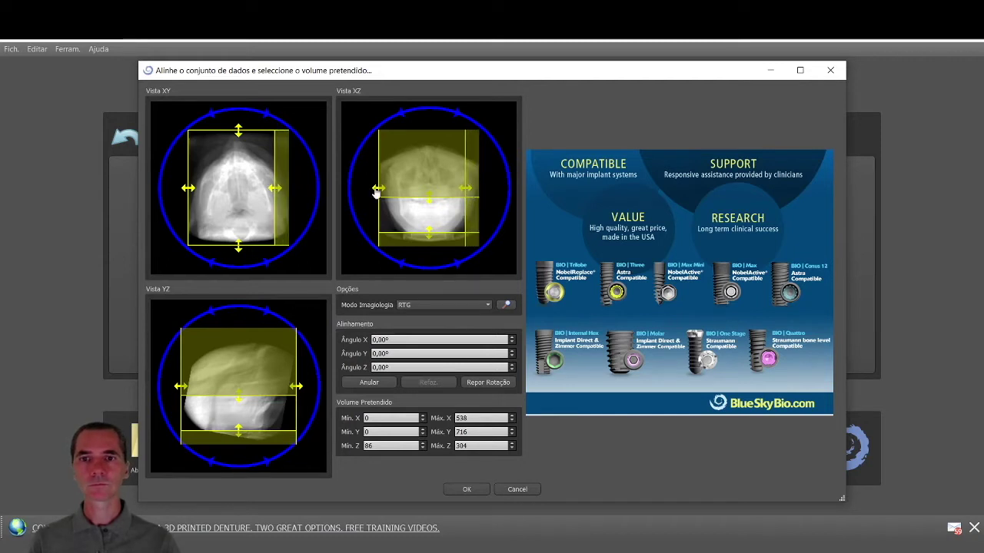
{"action": "left_click_drag", "start_coordinate": [375, 194], "coordinate": [391, 192]}
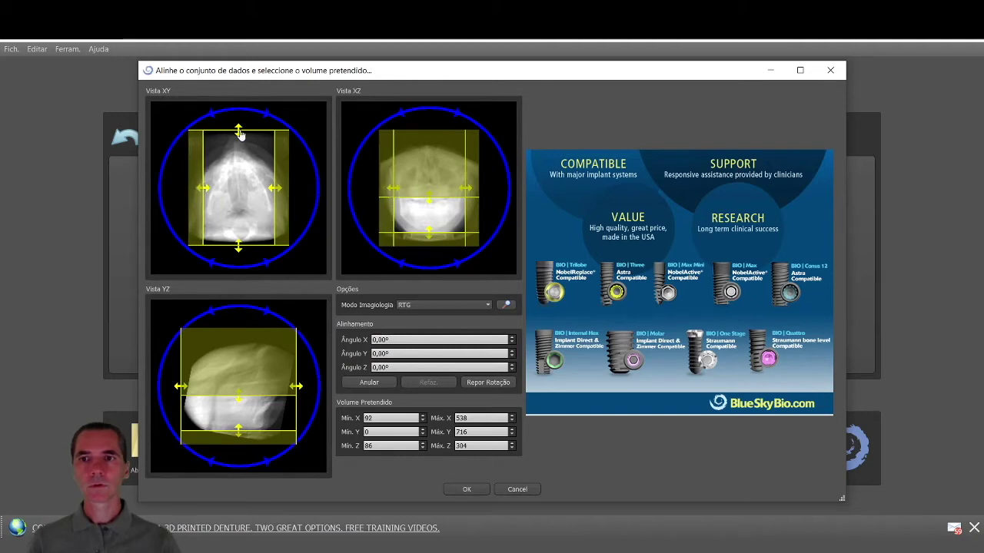
{"action": "left_click_drag", "start_coordinate": [239, 132], "coordinate": [241, 150]}
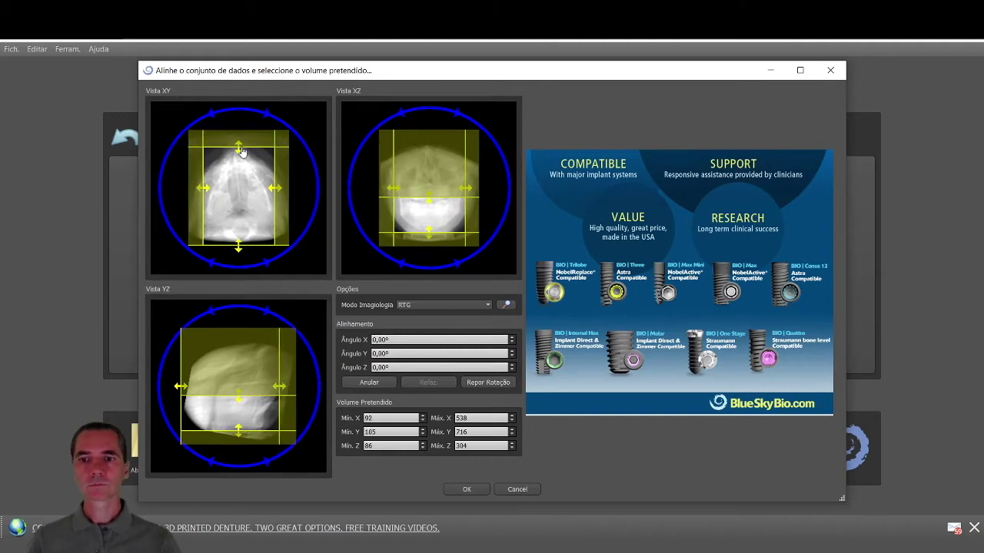
{"action": "left_click_drag", "start_coordinate": [237, 250], "coordinate": [239, 223]}
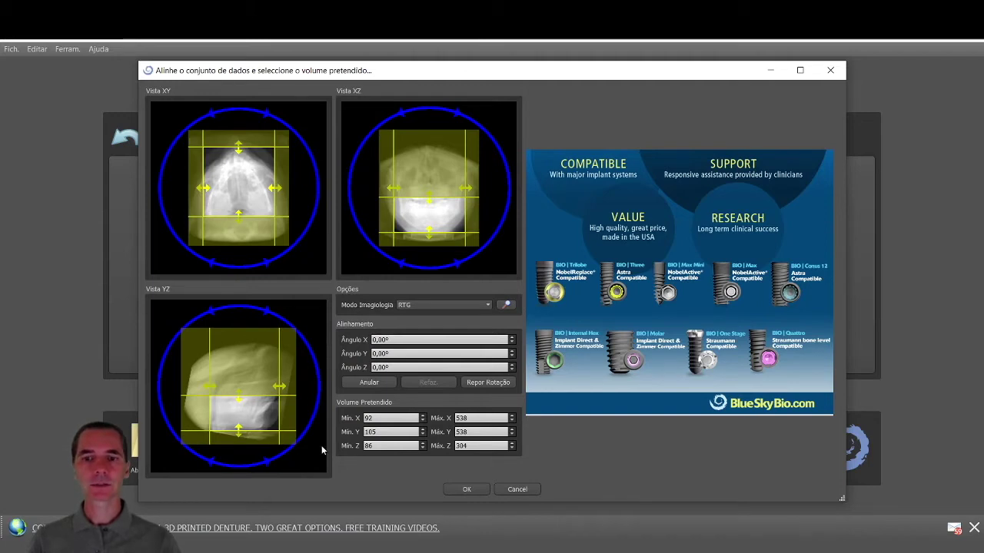
{"action": "left_click", "coordinate": [469, 491]}
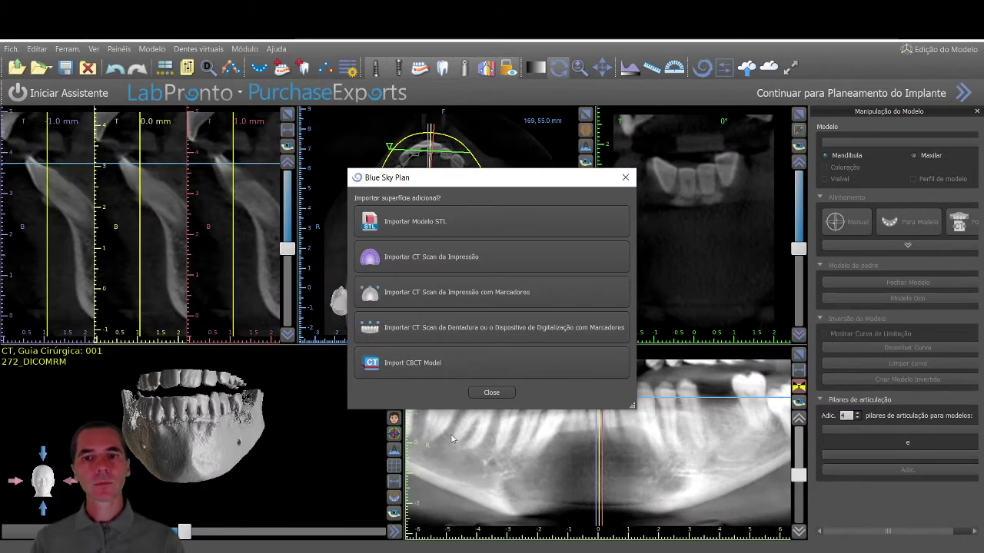
- Import the STL model Modelo.stl from the BSP folder as an additional surface after inspecting its preview
{"action": "left_click", "coordinate": [445, 222]}
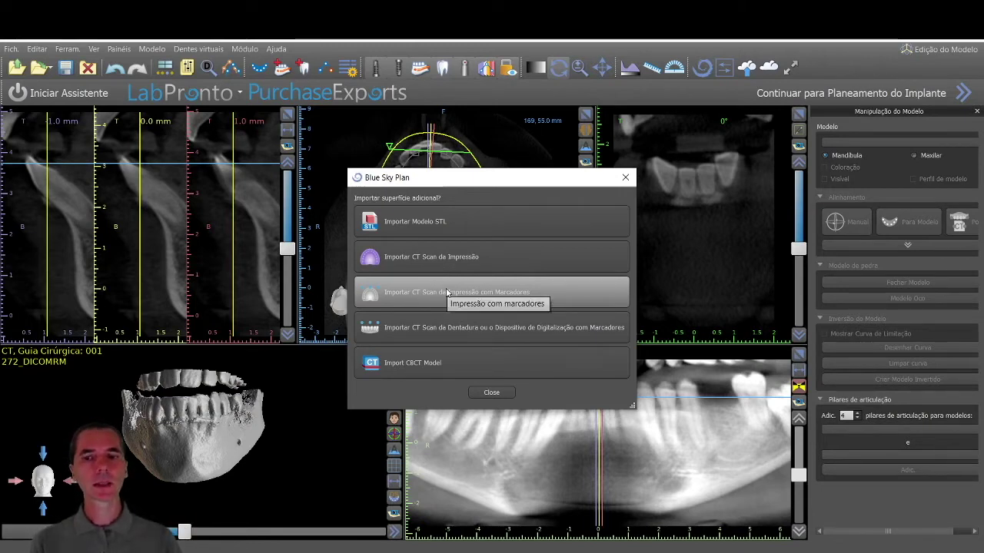
{"action": "left_click", "coordinate": [431, 226]}
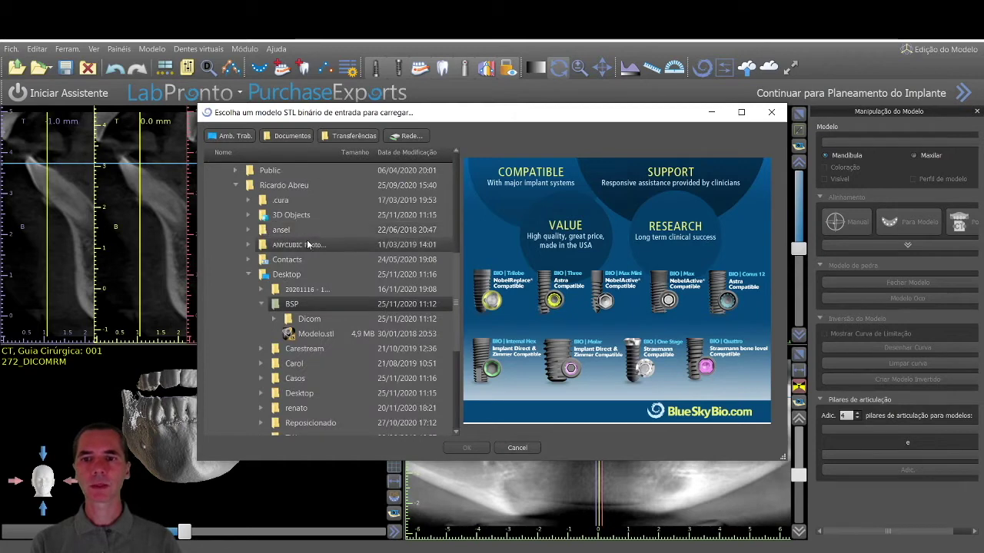
{"action": "left_click", "coordinate": [317, 337]}
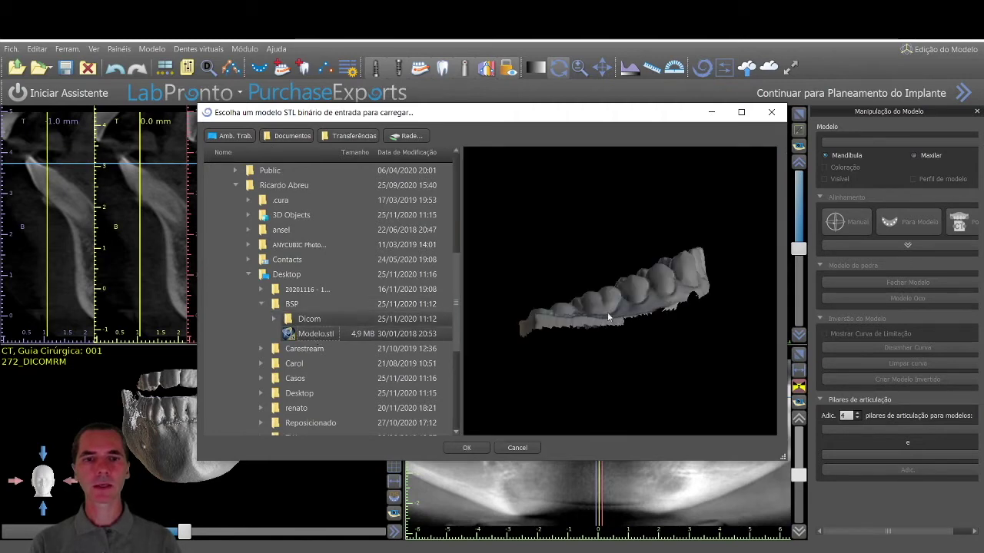
{"action": "left_click_drag", "start_coordinate": [686, 397], "coordinate": [637, 384]}
{"action": "left_click_drag", "start_coordinate": [632, 294], "coordinate": [629, 322]}
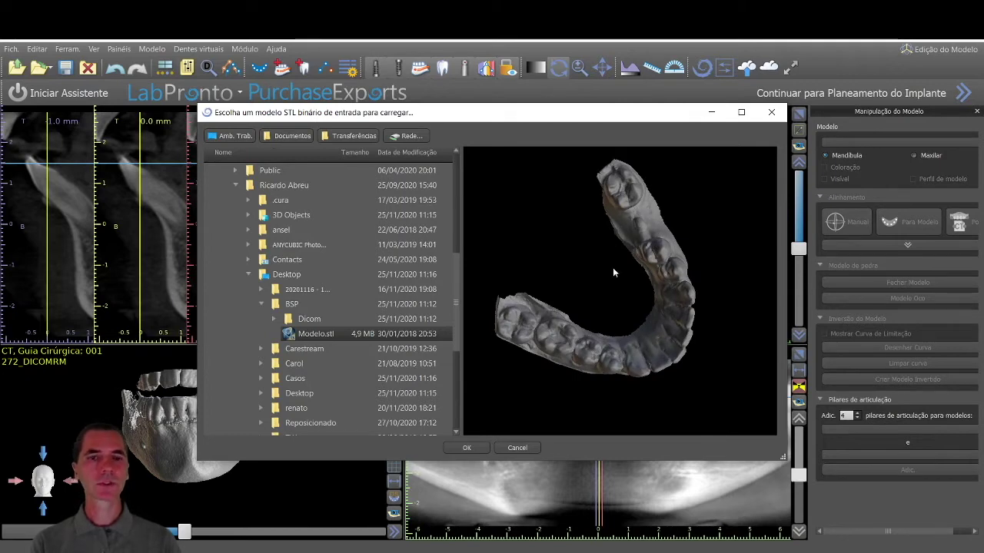
{"action": "left_click_drag", "start_coordinate": [613, 362], "coordinate": [674, 227]}
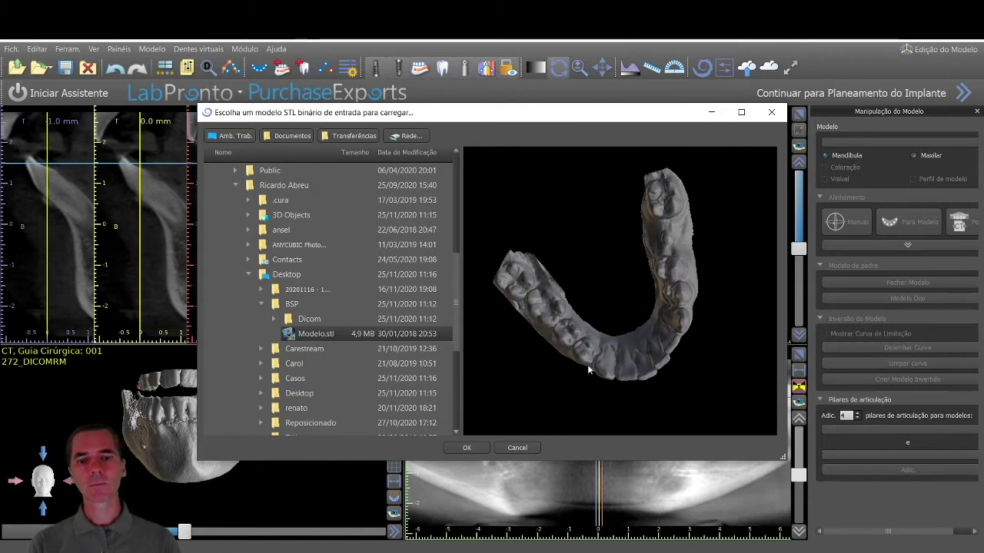
{"action": "left_click", "coordinate": [471, 448]}
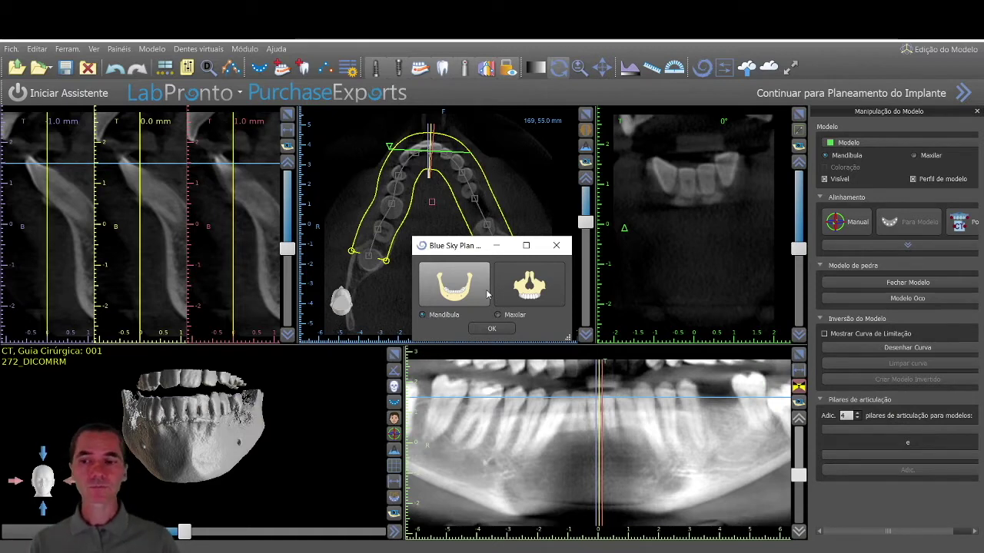
- Assign the imported model to the mandible and acknowledge the alignment notice
{"action": "left_click", "coordinate": [484, 294]}
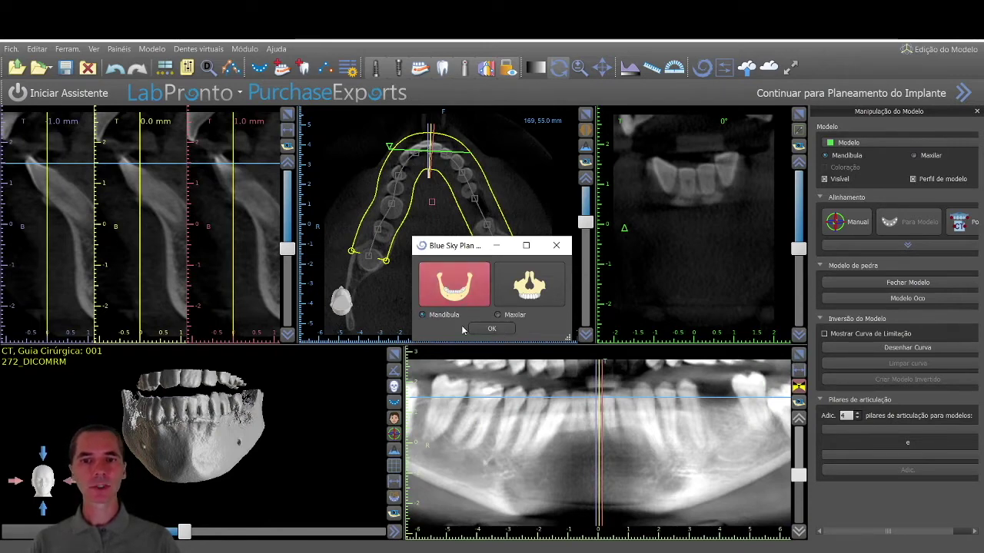
{"action": "left_click", "coordinate": [492, 329]}
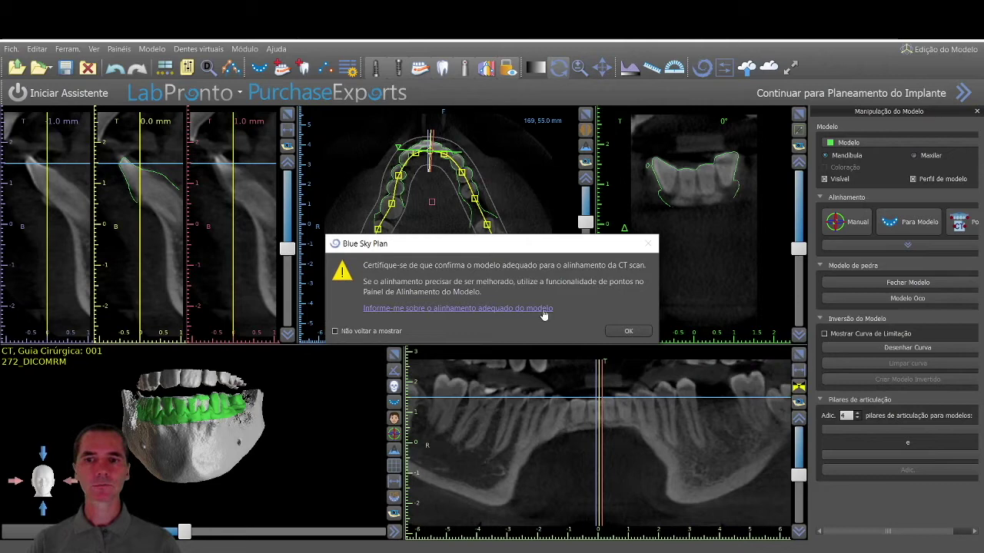
{"action": "left_click", "coordinate": [626, 332]}
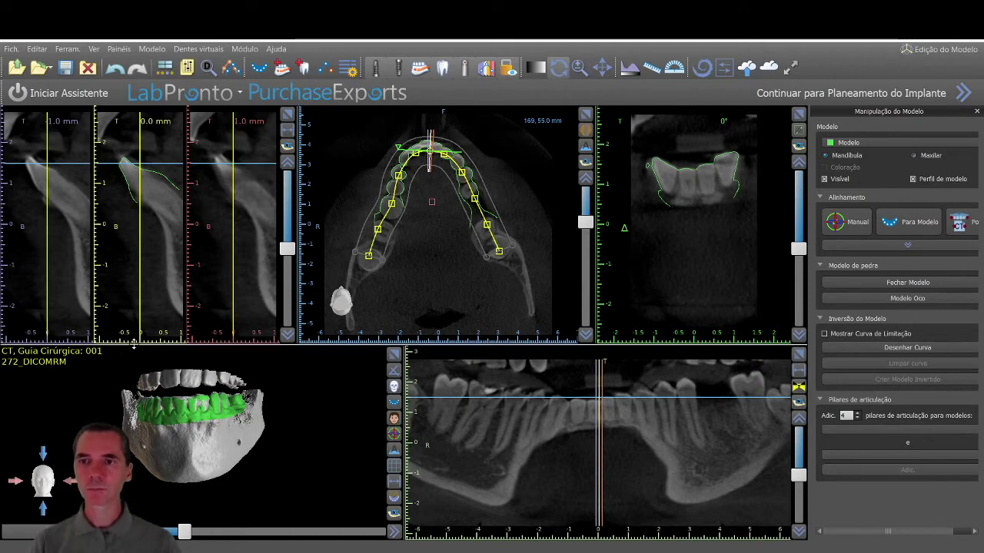
- Examine how the green model outline fits the teeth in the cross-sections along the patient's right side of the mandible
{"action": "scroll", "coordinate": [198, 238], "scroll_direction": "down", "scroll_amount": 2}
{"action": "scroll", "coordinate": [198, 238], "scroll_direction": "up", "scroll_amount": 12}
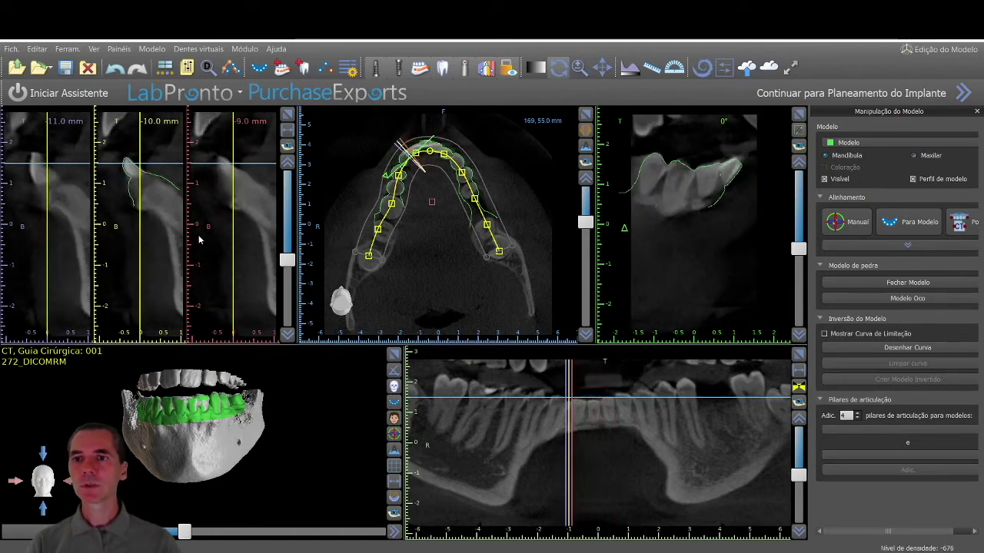
{"action": "scroll", "coordinate": [199, 240], "scroll_direction": "up", "scroll_amount": 6}
{"action": "scroll", "coordinate": [198, 242], "scroll_direction": "up", "scroll_amount": 5}
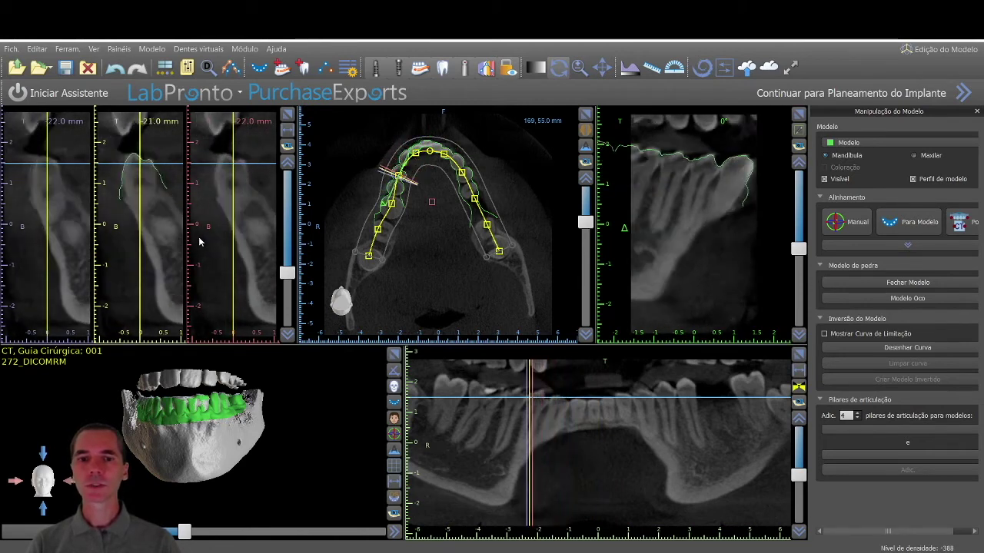
{"action": "scroll", "coordinate": [198, 242], "scroll_direction": "up", "scroll_amount": 7}
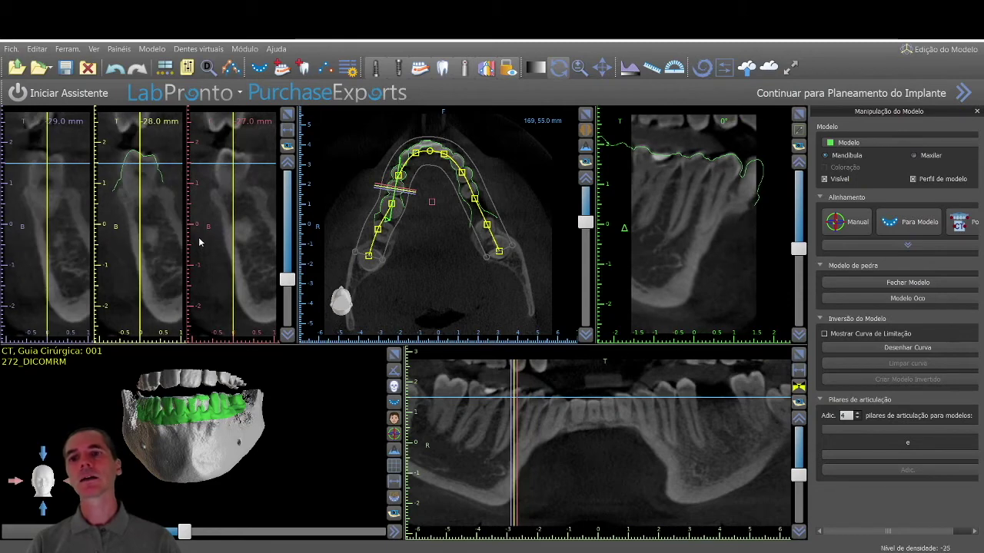
{"action": "scroll", "coordinate": [199, 242], "scroll_direction": "up", "scroll_amount": 4}
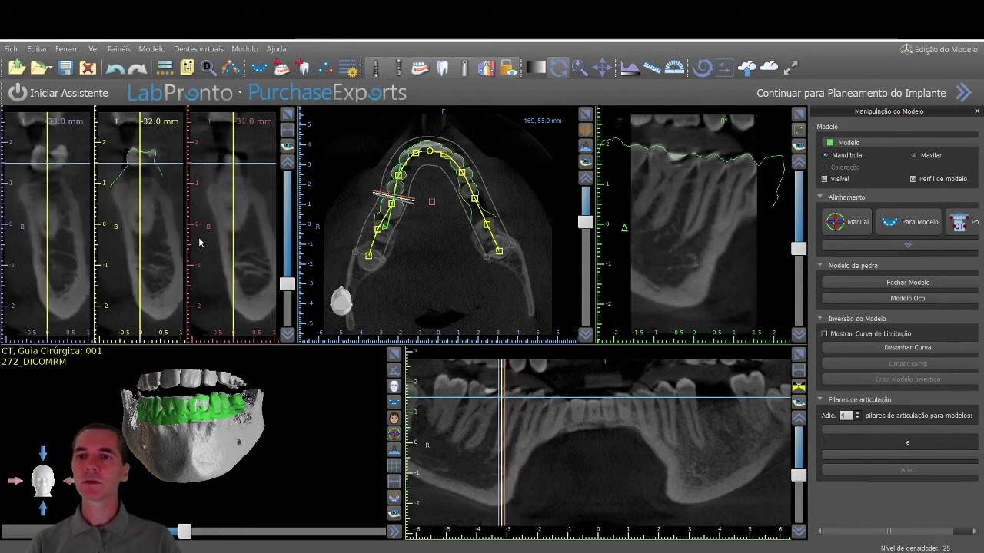
{"action": "scroll", "coordinate": [198, 242], "scroll_direction": "up", "scroll_amount": 7}
{"action": "scroll", "coordinate": [198, 242], "scroll_direction": "down", "scroll_amount": 5}
{"action": "scroll", "coordinate": [182, 216], "scroll_direction": "down", "scroll_amount": 14}
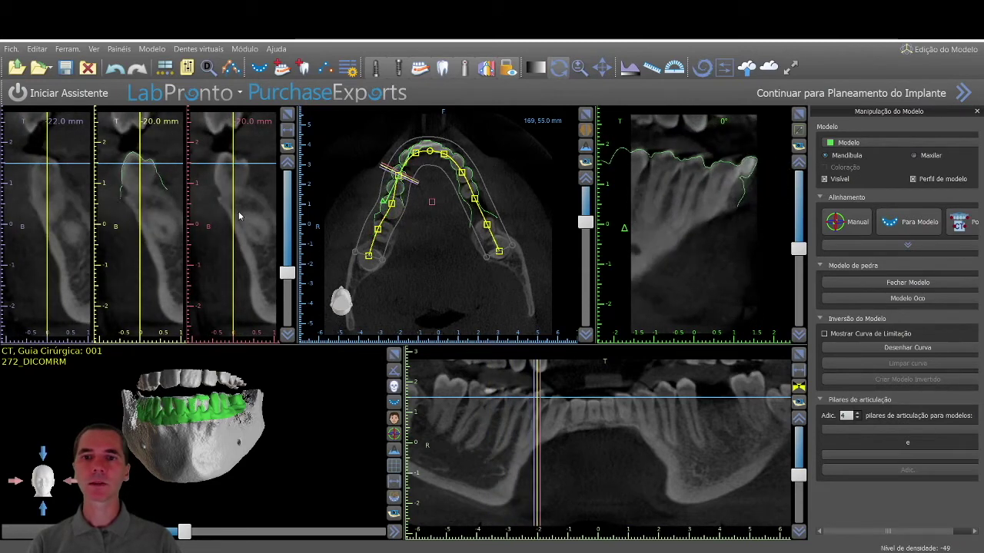
- Examine how the green model outline fits the teeth through the axial slices and in the rotated tangential section near the right premolars
{"action": "scroll", "coordinate": [183, 216], "scroll_direction": "down", "scroll_amount": 1}
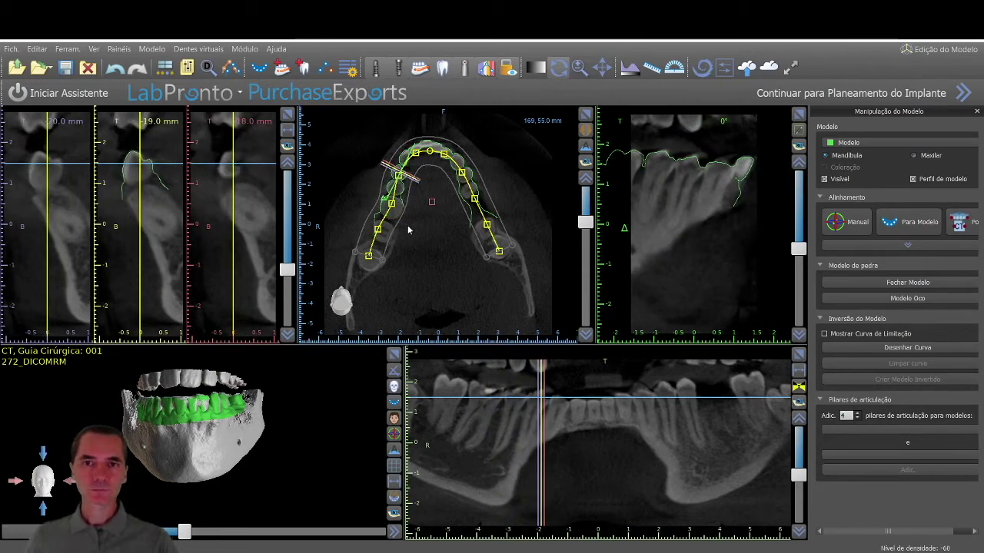
{"action": "scroll", "coordinate": [418, 244], "scroll_direction": "up", "scroll_amount": 13}
{"action": "scroll", "coordinate": [418, 244], "scroll_direction": "down", "scroll_amount": 4}
{"action": "scroll", "coordinate": [418, 244], "scroll_direction": "down", "scroll_amount": 19}
{"action": "scroll", "coordinate": [419, 244], "scroll_direction": "up", "scroll_amount": 1}
{"action": "scroll", "coordinate": [683, 198], "scroll_direction": "down", "scroll_amount": 1}
{"action": "scroll", "coordinate": [683, 198], "scroll_direction": "down", "scroll_amount": 6}
{"action": "scroll", "coordinate": [683, 198], "scroll_direction": "down", "scroll_amount": 6}
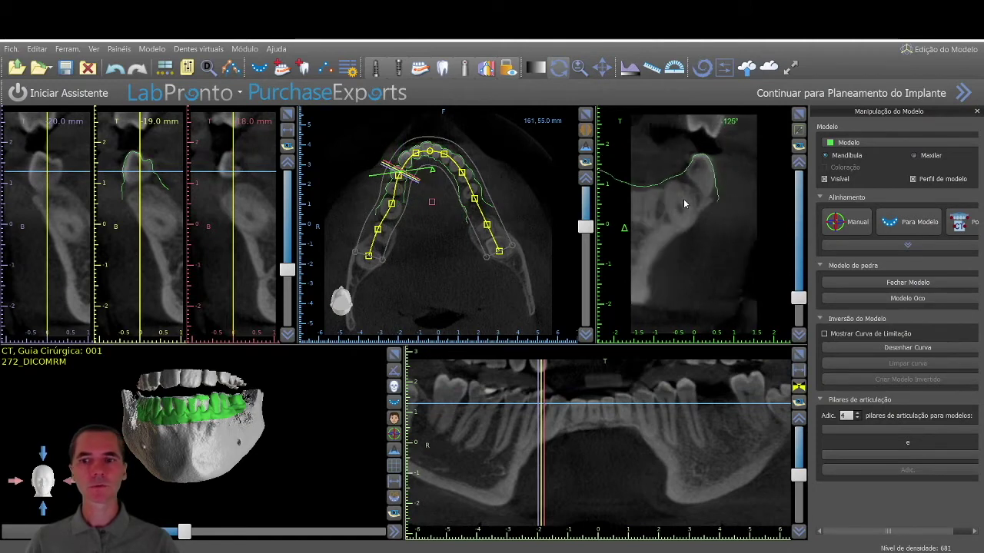
{"action": "scroll", "coordinate": [684, 199], "scroll_direction": "down", "scroll_amount": 2}
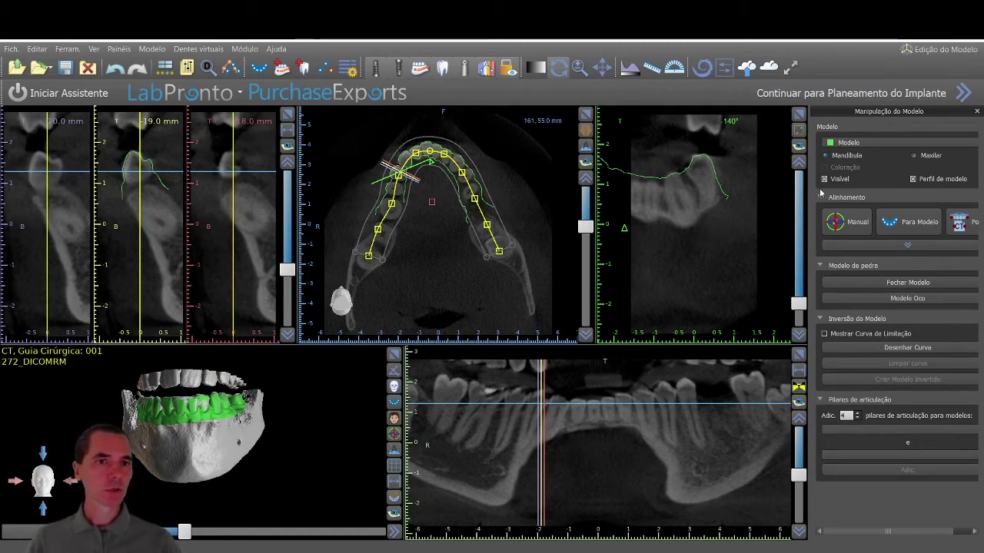
- Review the full set of model alignment tools with the model manipulation panel widened, and collapse the extra tools again
{"action": "left_click", "coordinate": [906, 245]}
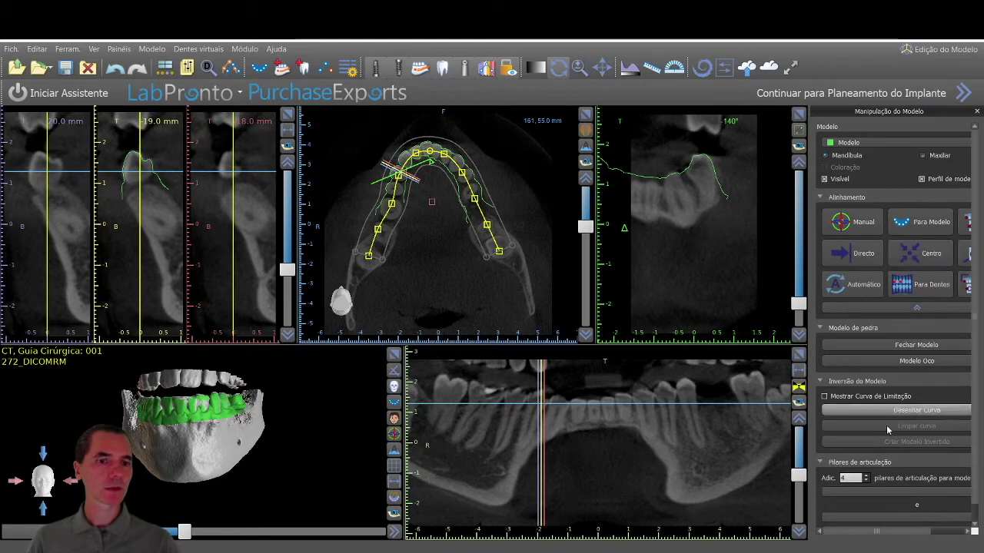
{"action": "left_click_drag", "start_coordinate": [809, 184], "coordinate": [762, 183]}
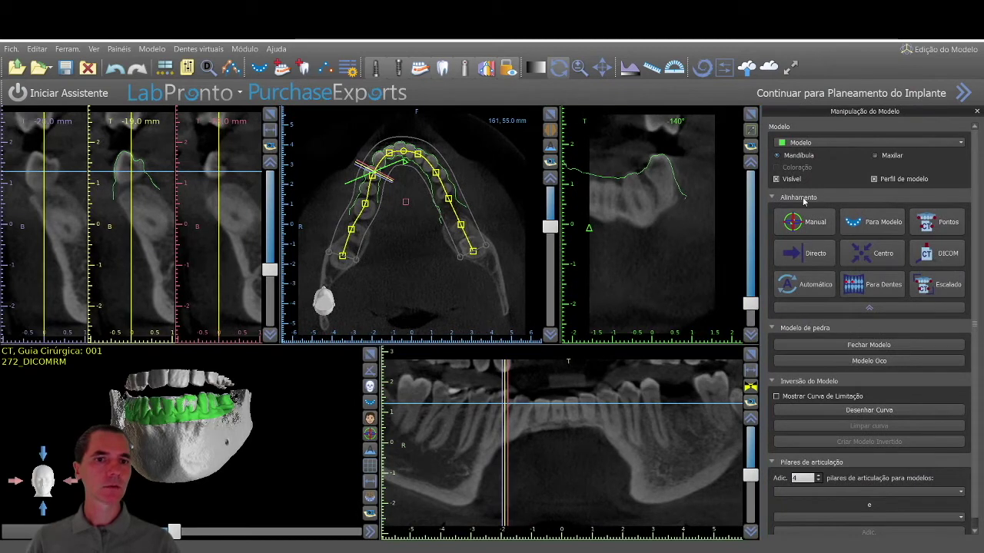
{"action": "left_click", "coordinate": [791, 221]}
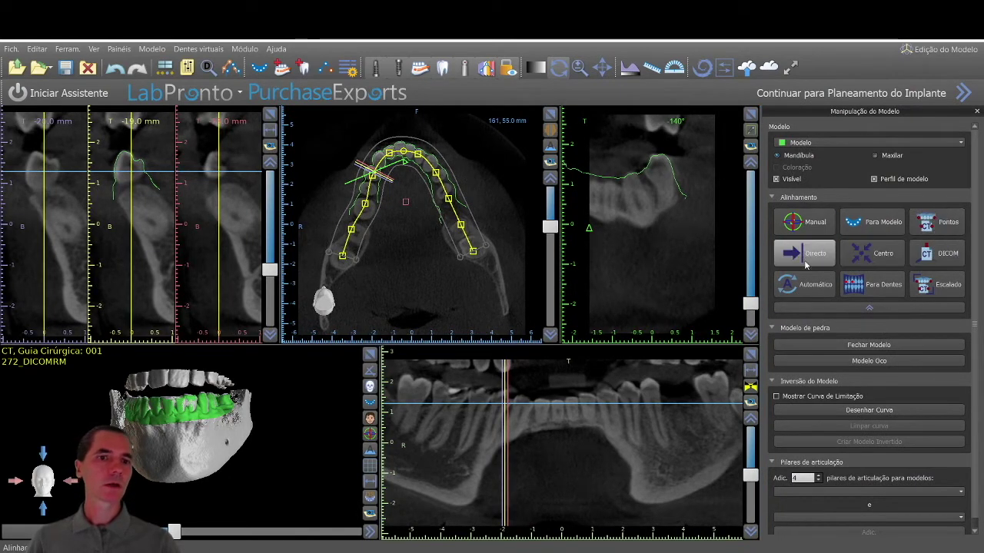
{"action": "left_click", "coordinate": [870, 308]}
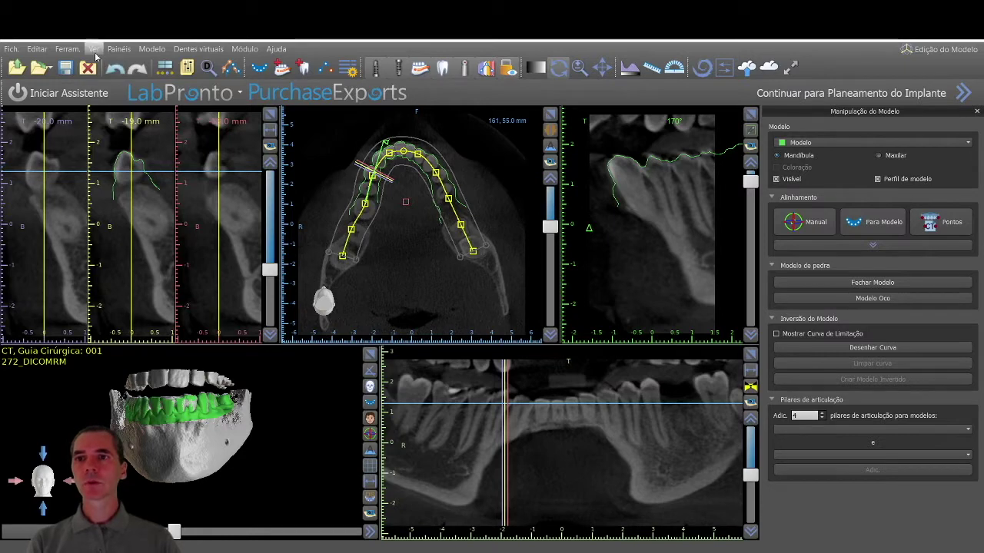
- Try the Implante Tangencial 5 perspective and return to Implante Tangencial 3
{"action": "left_click", "coordinate": [93, 49]}
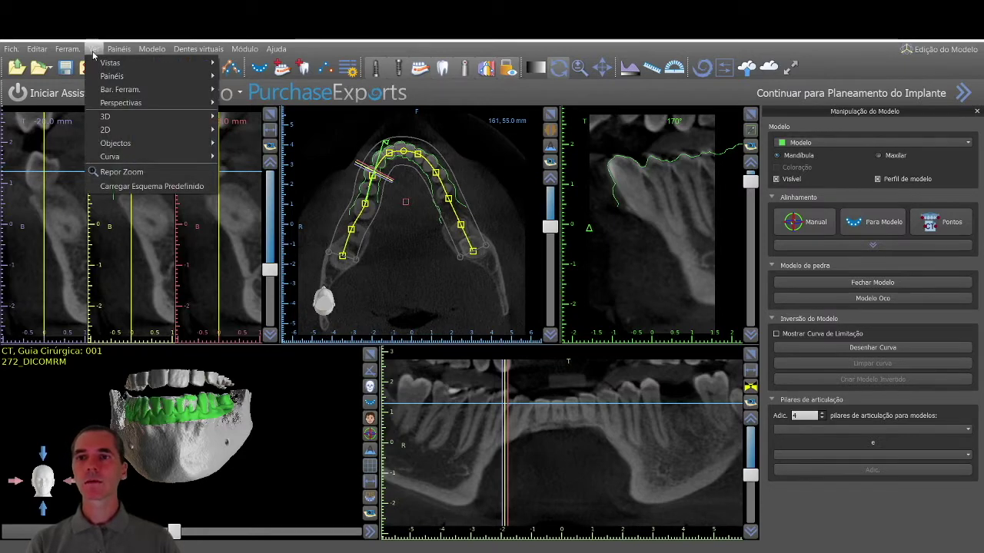
{"action": "mouse_move", "coordinate": [199, 110]}
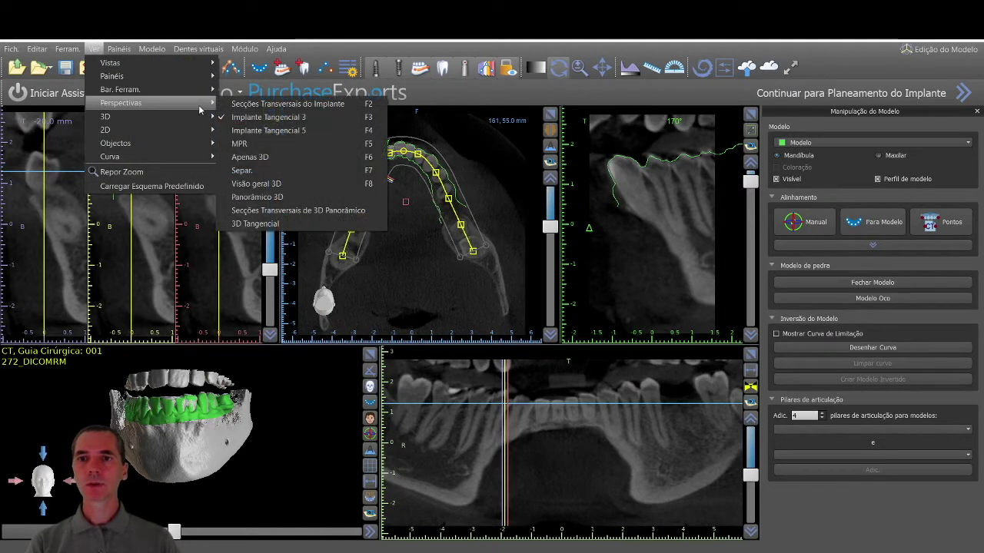
{"action": "left_click", "coordinate": [268, 131]}
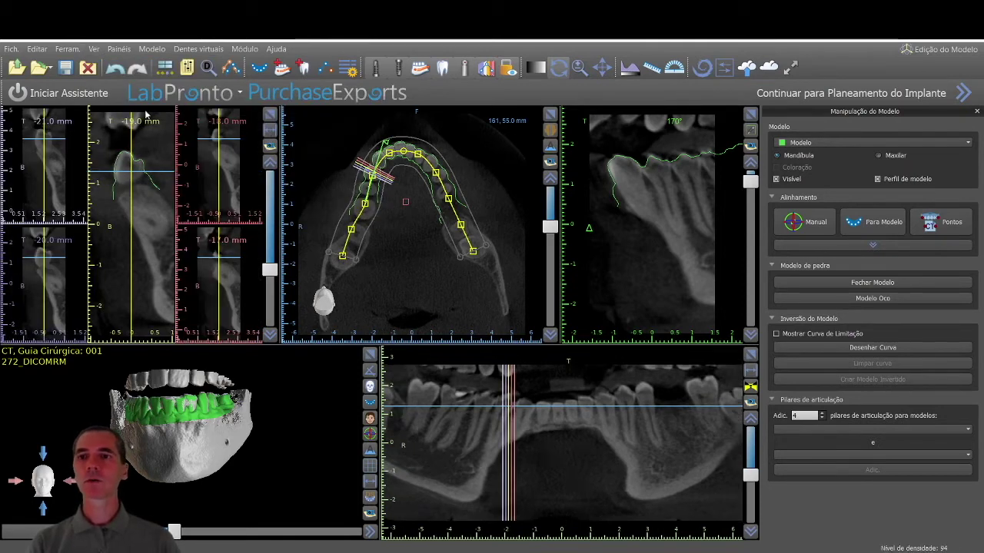
{"action": "left_click", "coordinate": [94, 49]}
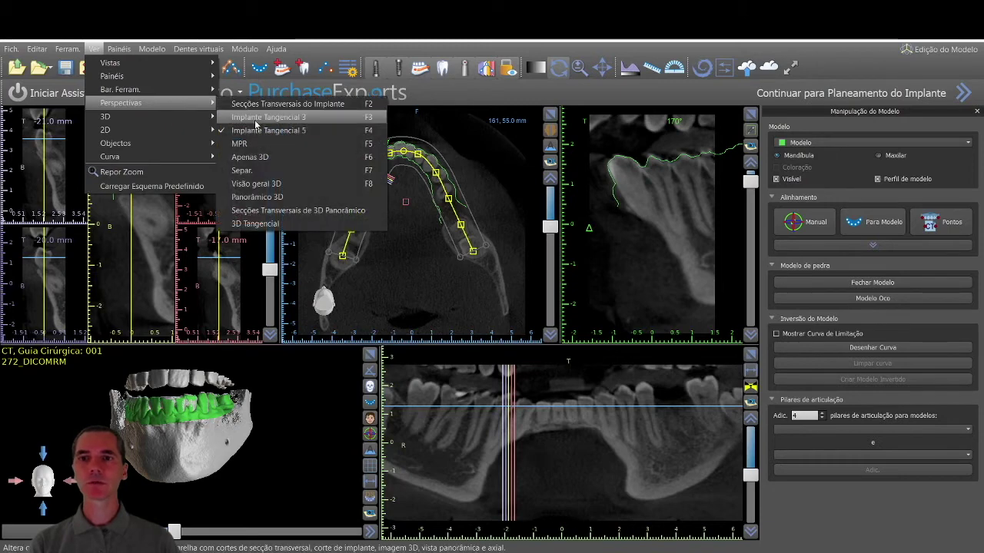
{"action": "left_click", "coordinate": [254, 121]}
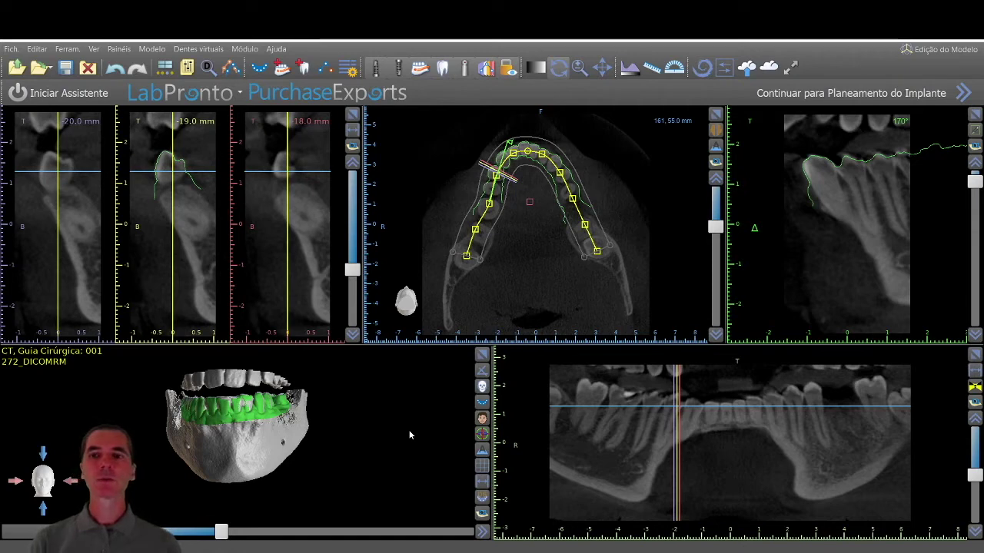
- Switch from model editing to the surgical guide module in Normal mode and close its guide and implant list panels
{"action": "left_click", "coordinate": [245, 49]}
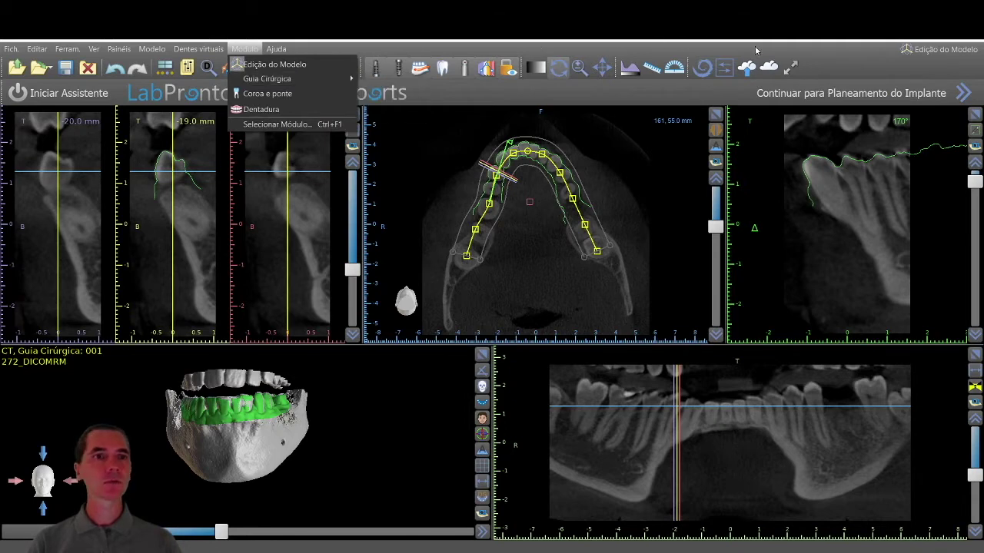
{"action": "left_click", "coordinate": [275, 64]}
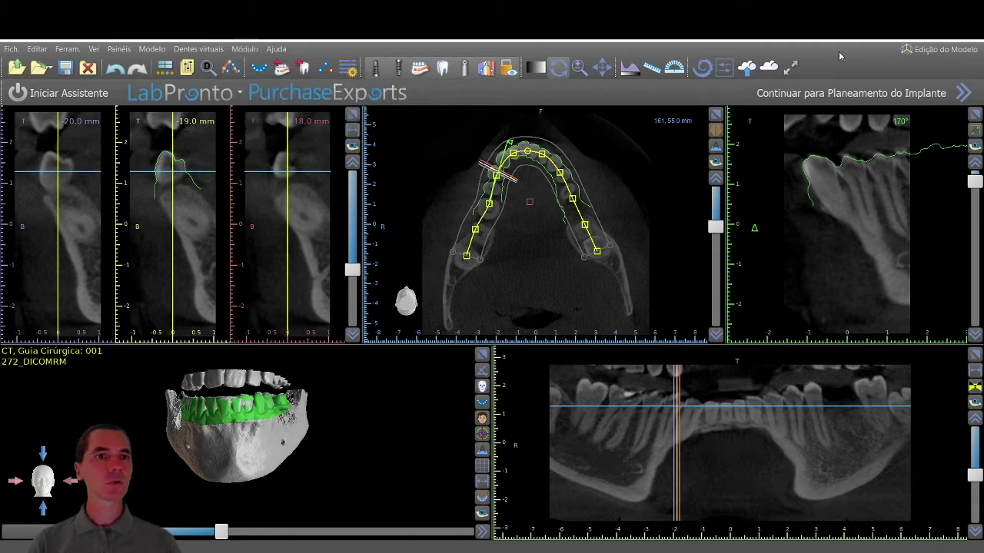
{"action": "left_click", "coordinate": [941, 52]}
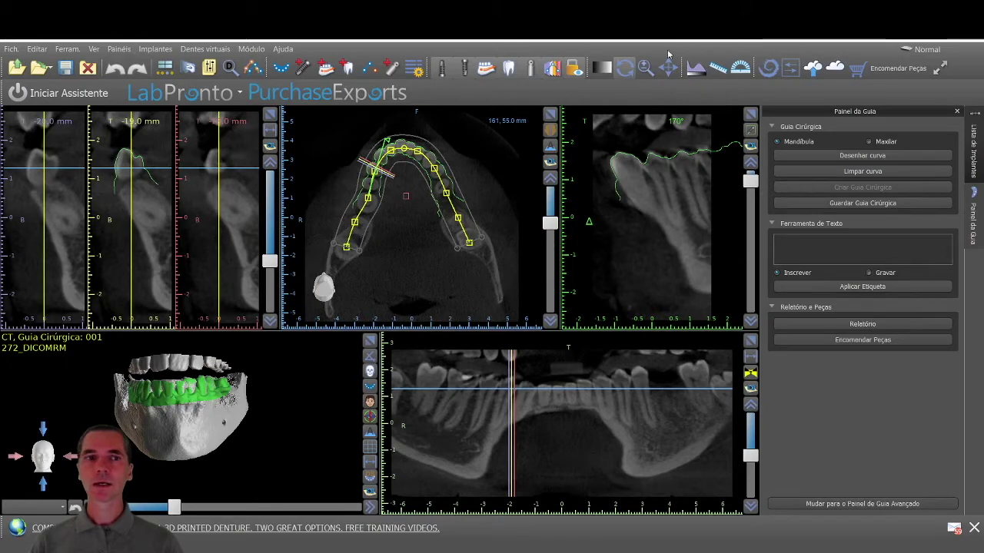
{"action": "left_click", "coordinate": [975, 127]}
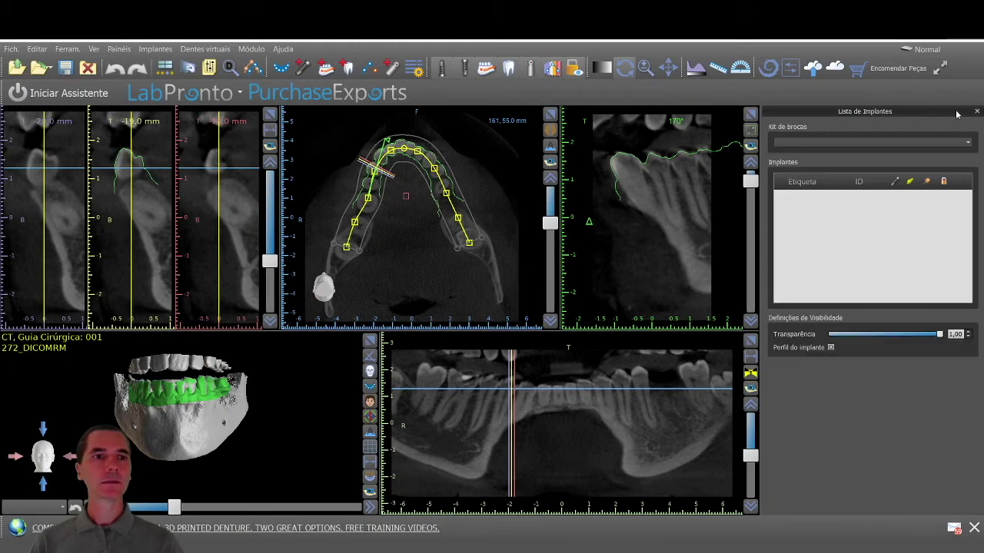
{"action": "left_click", "coordinate": [976, 112]}
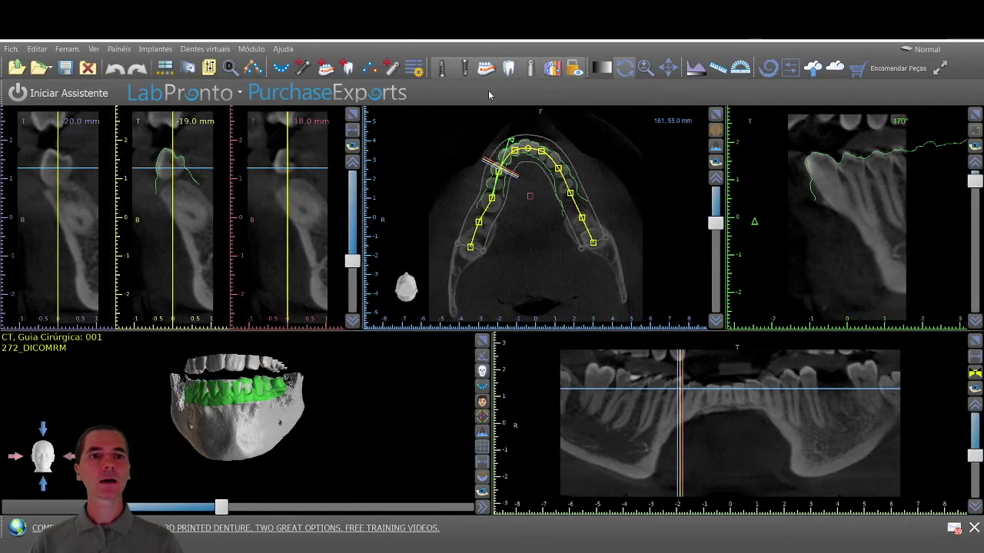
- Add the Superfícies, Lista de Implantes and Validação do Implante panels to the workspace
{"action": "left_click", "coordinate": [119, 50]}
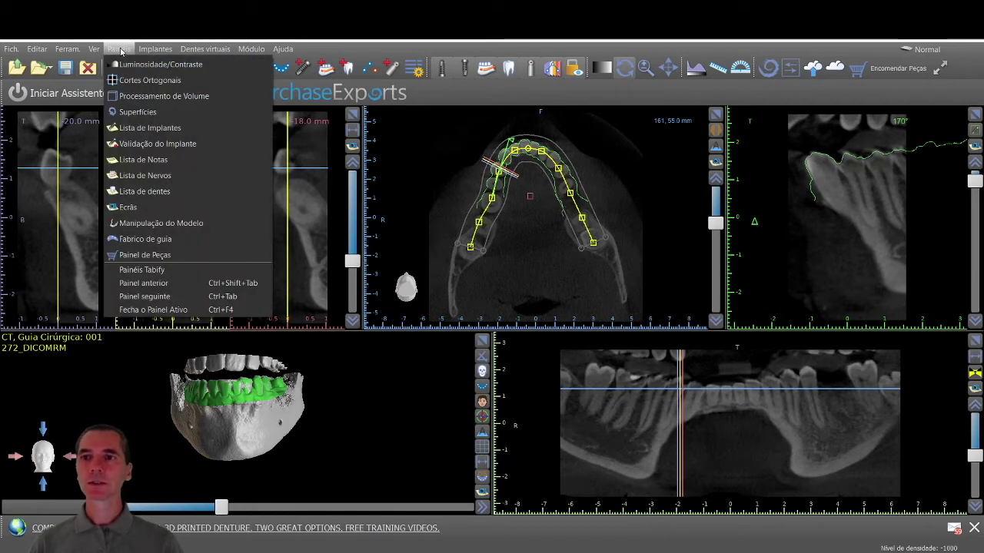
{"action": "left_click", "coordinate": [144, 115]}
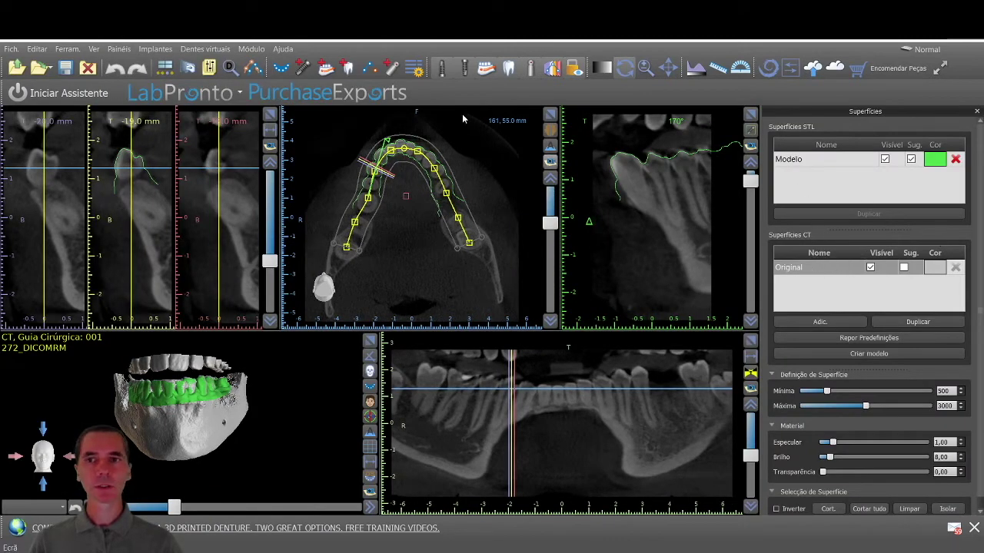
{"action": "left_click", "coordinate": [118, 49]}
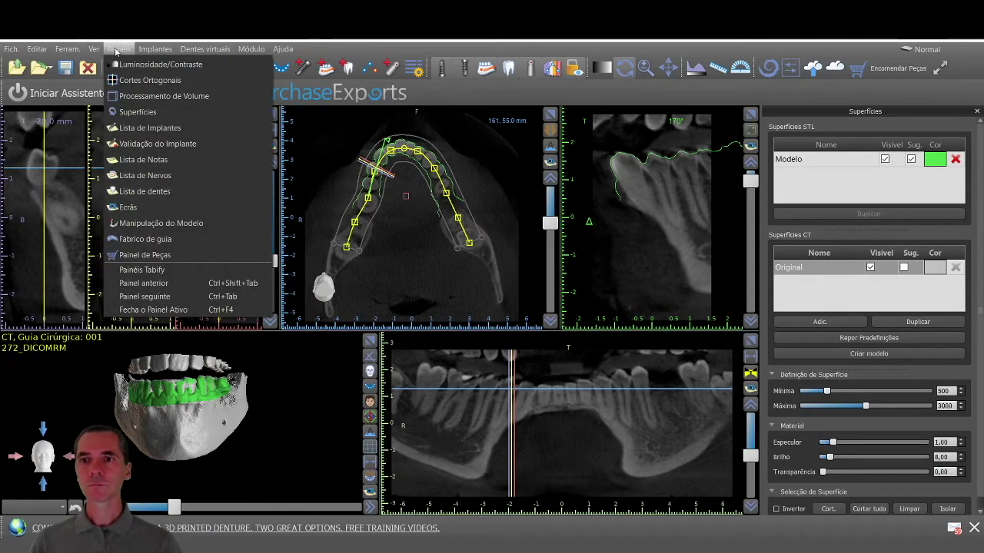
{"action": "left_click", "coordinate": [138, 128]}
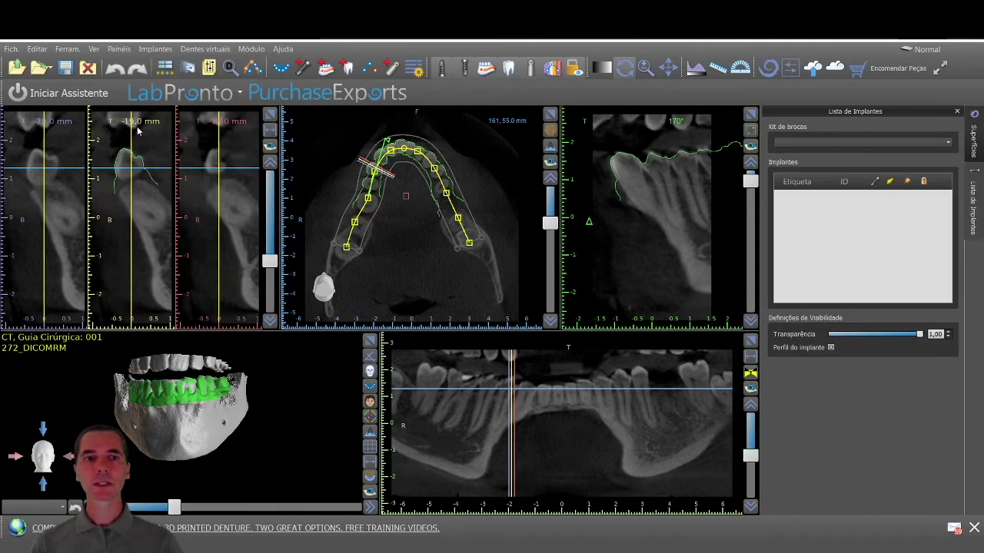
{"action": "left_click", "coordinate": [117, 50]}
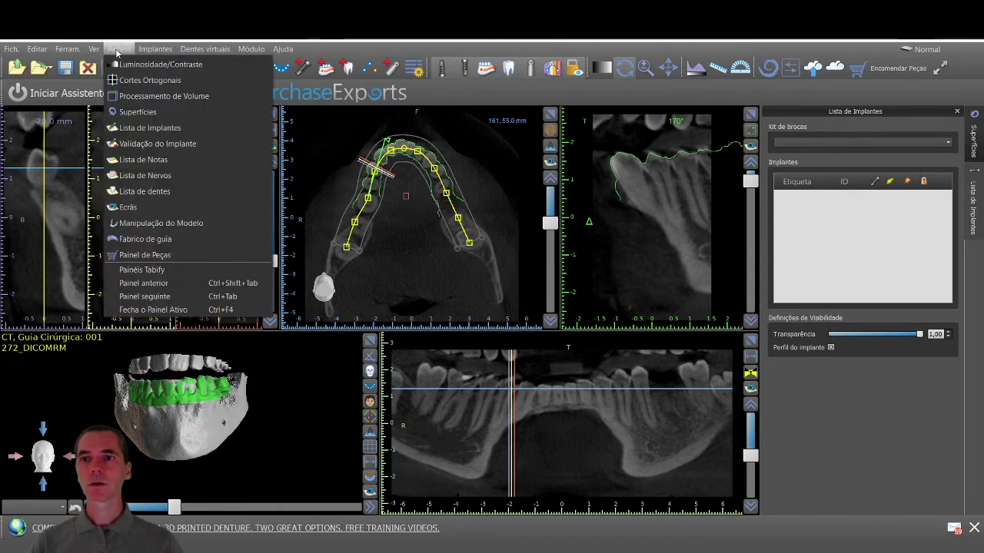
{"action": "left_click", "coordinate": [148, 145]}
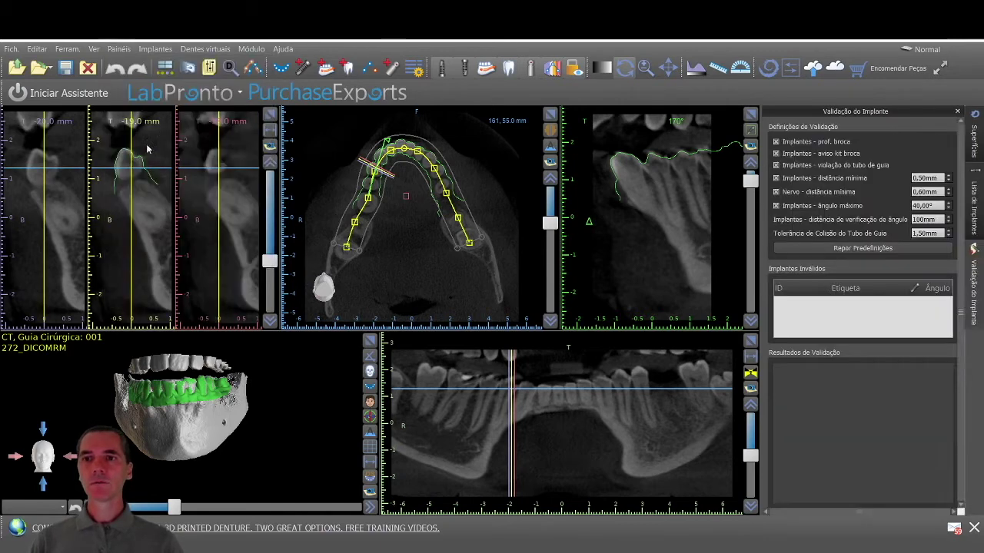
- Add the Lista de Nervos, Lista de dentes and Fabrico de guia panels to the workspace
{"action": "left_click", "coordinate": [120, 51]}
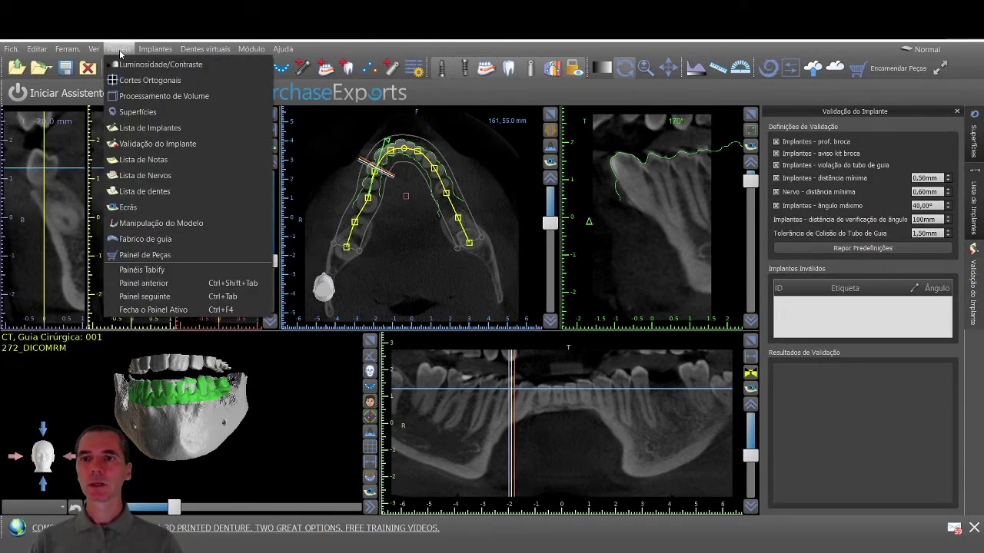
{"action": "left_click", "coordinate": [163, 176]}
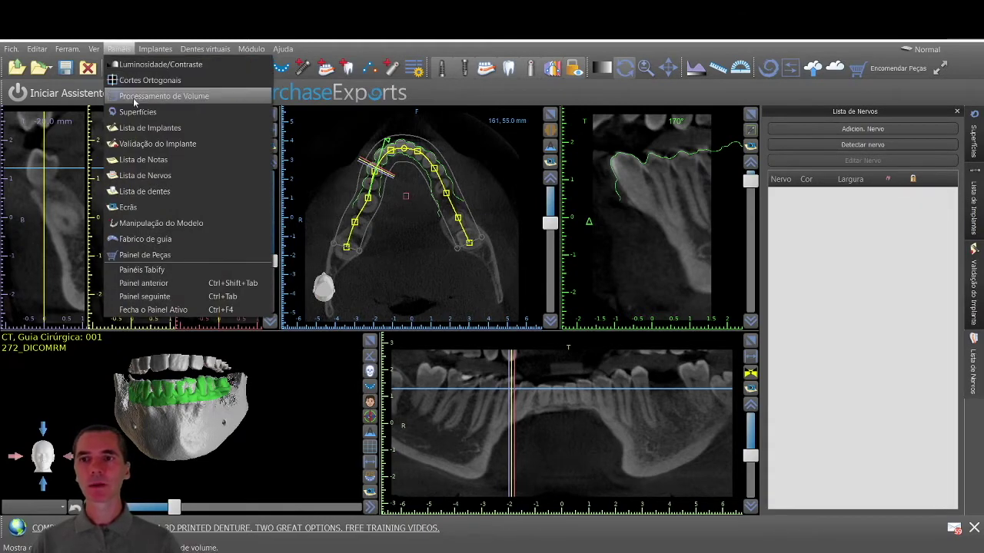
{"action": "left_click", "coordinate": [150, 193]}
{"action": "left_click", "coordinate": [120, 49]}
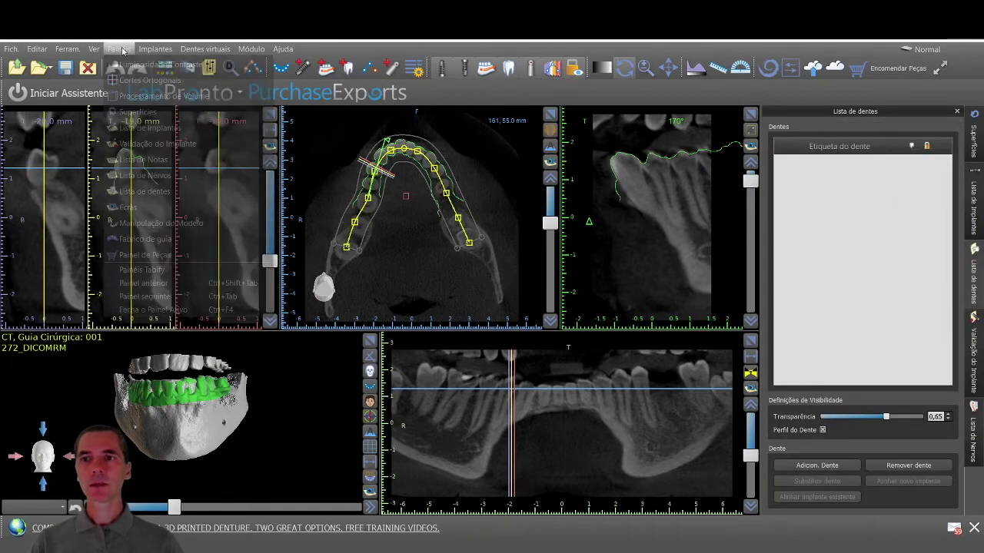
{"action": "left_click", "coordinate": [156, 241]}
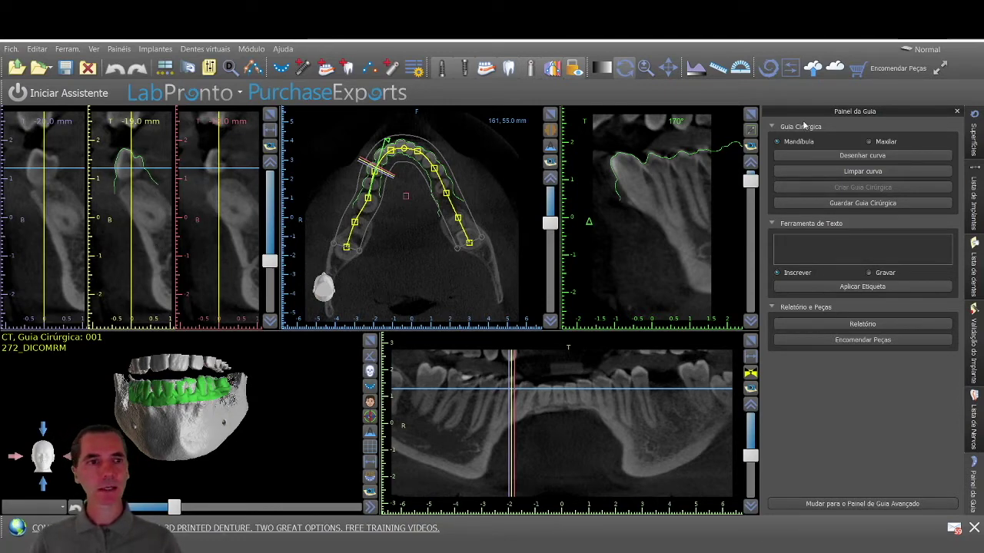
- Isolate the mandible in the Original CT surface to remove the upper teeth and loose fragments from the 3D model
{"action": "left_click_drag", "start_coordinate": [316, 378], "coordinate": [100, 439]}
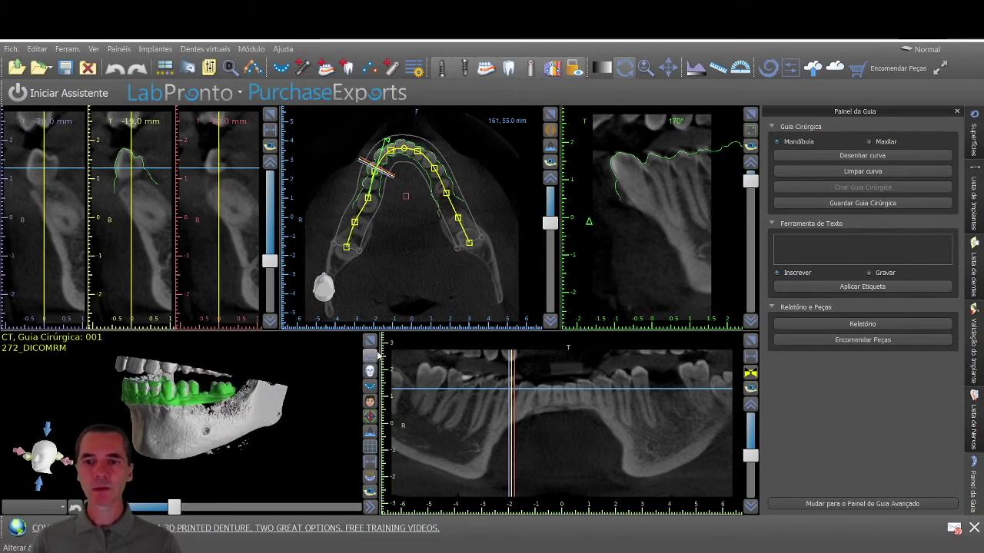
{"action": "mouse_move", "coordinate": [218, 362]}
{"action": "left_mouse_down"}
{"action": "mouse_move", "coordinate": [196, 474]}
{"action": "mouse_move", "coordinate": [189, 413]}
{"action": "mouse_move", "coordinate": [164, 422]}
{"action": "mouse_move", "coordinate": [174, 440]}
{"action": "mouse_move", "coordinate": [226, 363]}
{"action": "left_mouse_up"}
{"action": "left_click_drag", "start_coordinate": [200, 486], "coordinate": [301, 461]}
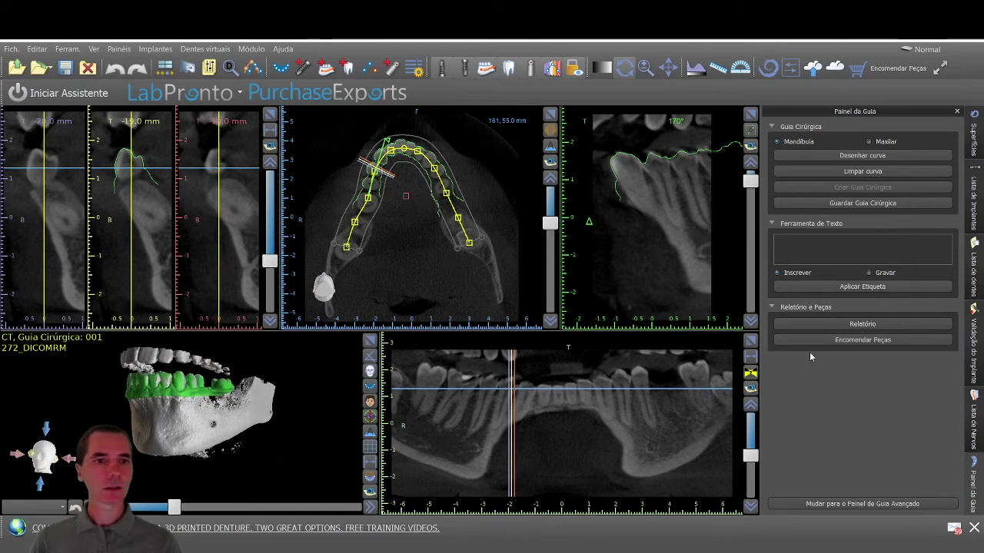
{"action": "left_click", "coordinate": [973, 137]}
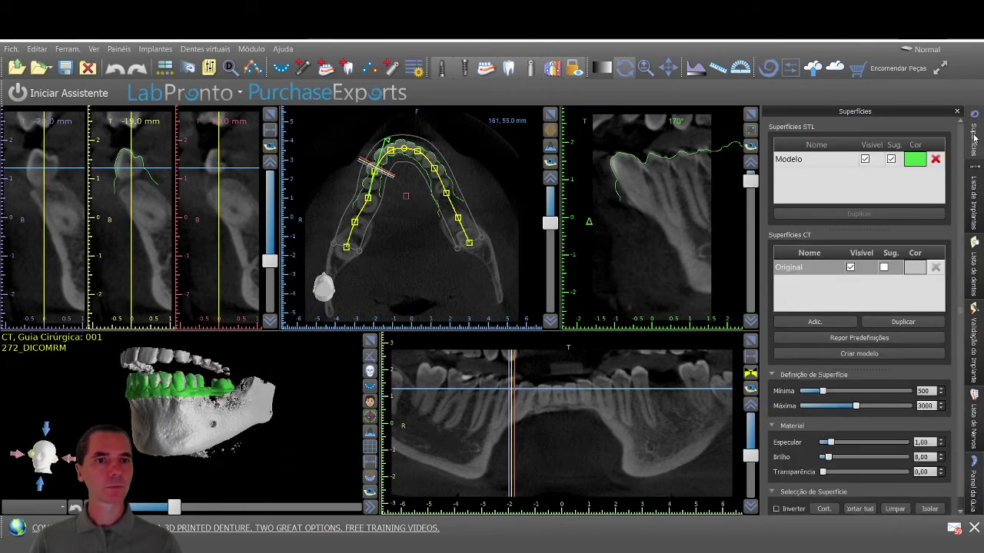
{"action": "left_click", "coordinate": [930, 509]}
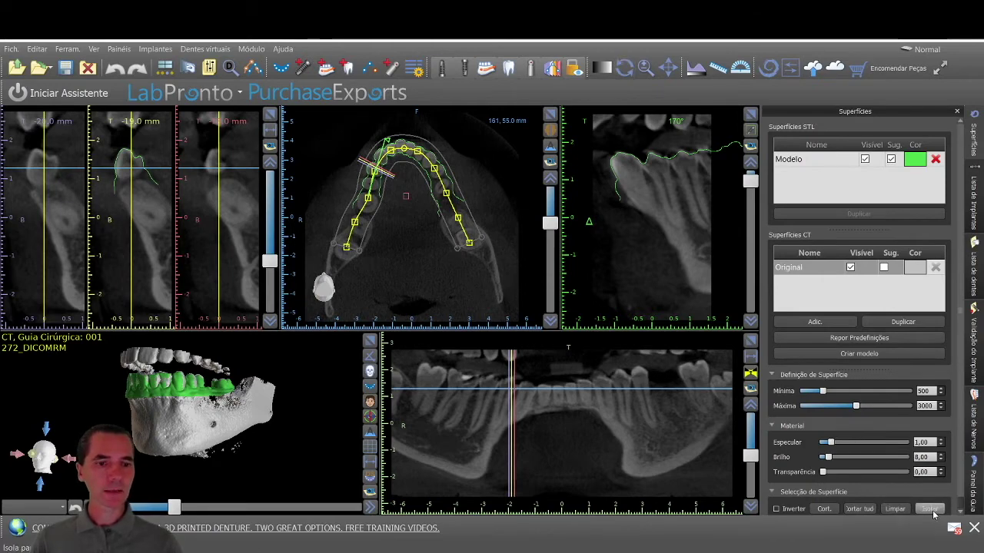
{"action": "left_click", "coordinate": [176, 432]}
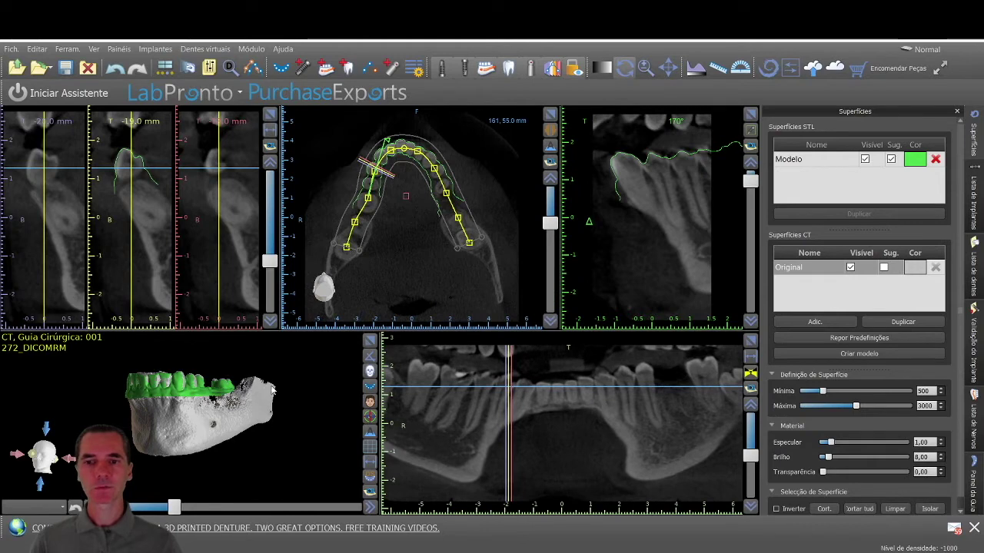
{"action": "left_click_drag", "start_coordinate": [215, 346], "coordinate": [181, 350]}
{"action": "left_click_drag", "start_coordinate": [208, 484], "coordinate": [275, 480]}
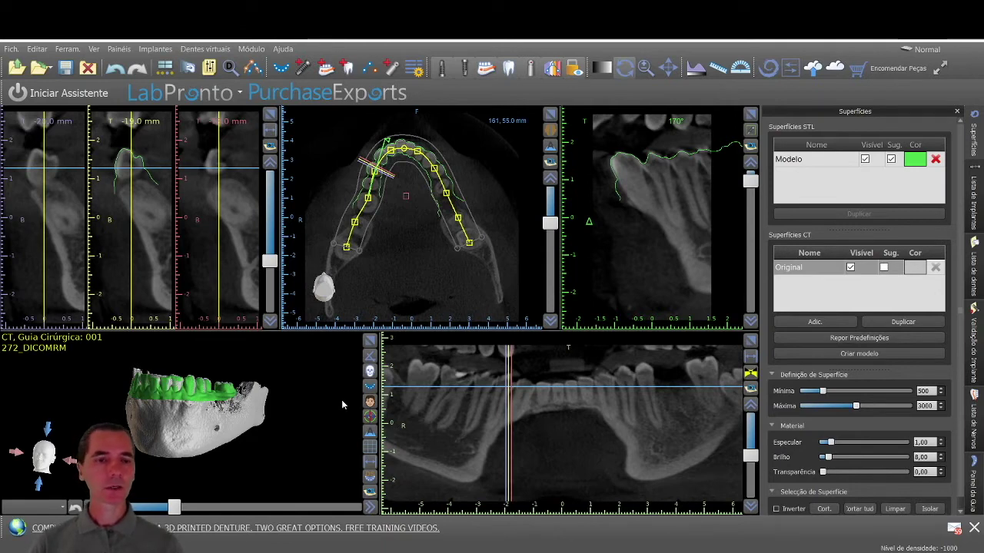
- Show the Lista de Nervos and set the cross-section distance to 0.5 mm, checking the enlarged slices
{"action": "left_click", "coordinate": [974, 415]}
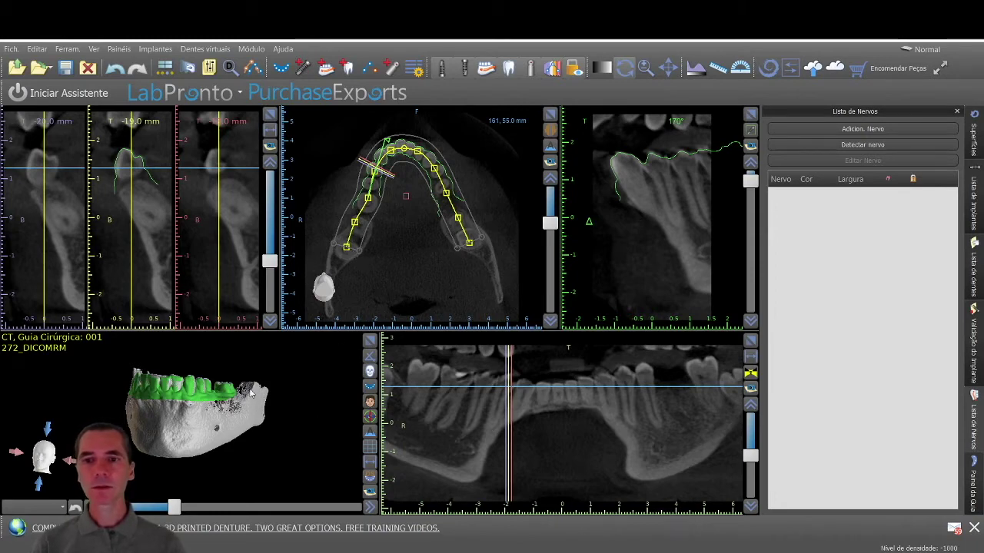
{"action": "left_click", "coordinate": [273, 134]}
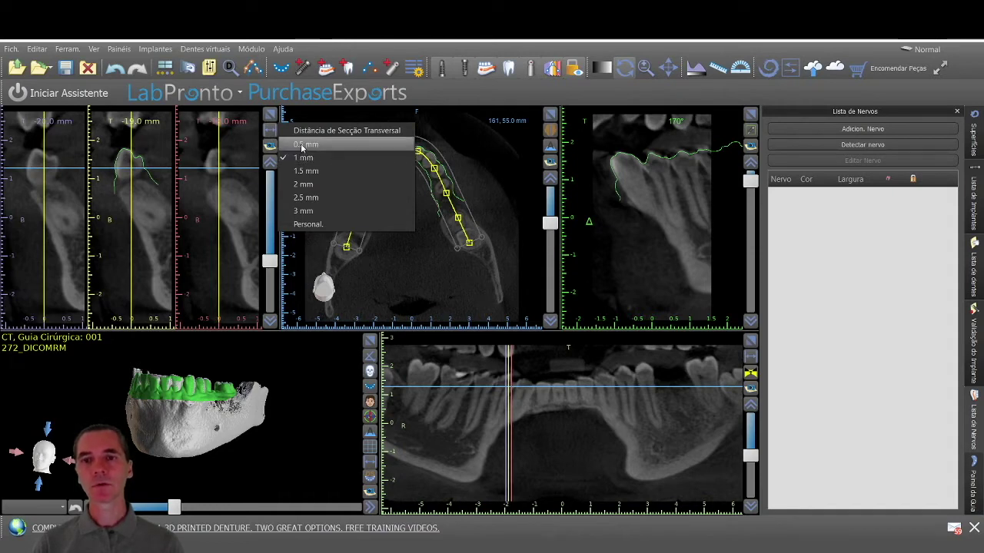
{"action": "left_click", "coordinate": [304, 145]}
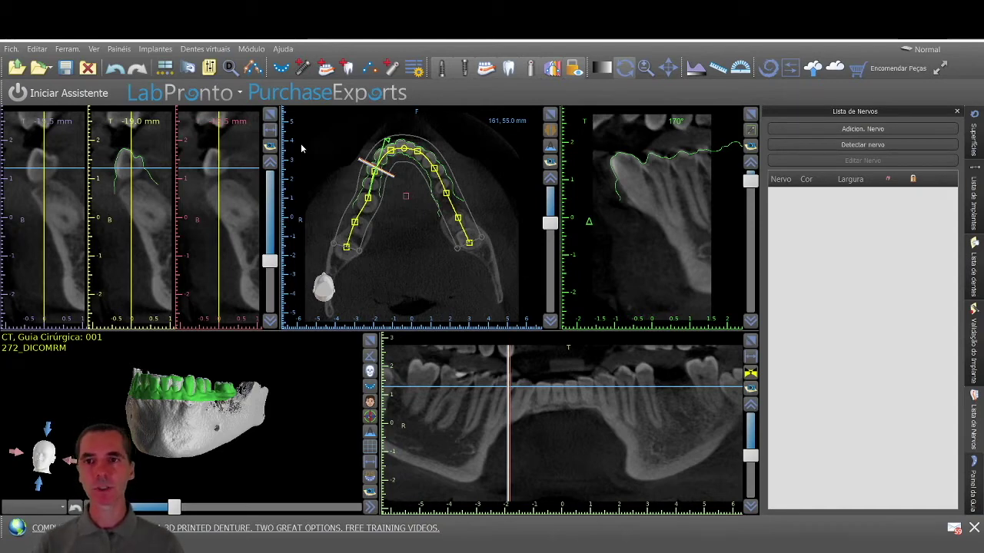
{"action": "left_click", "coordinate": [269, 116]}
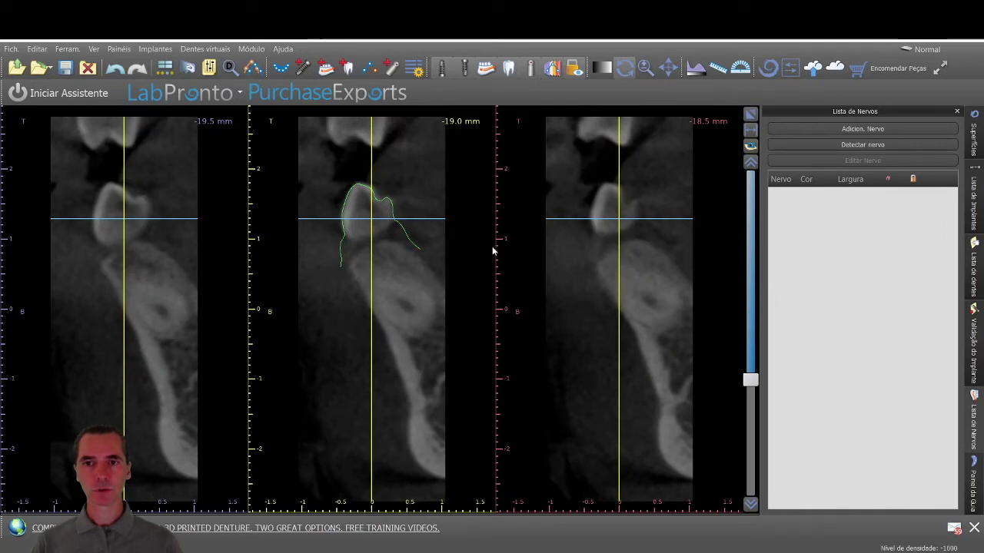
{"action": "left_click", "coordinate": [751, 115]}
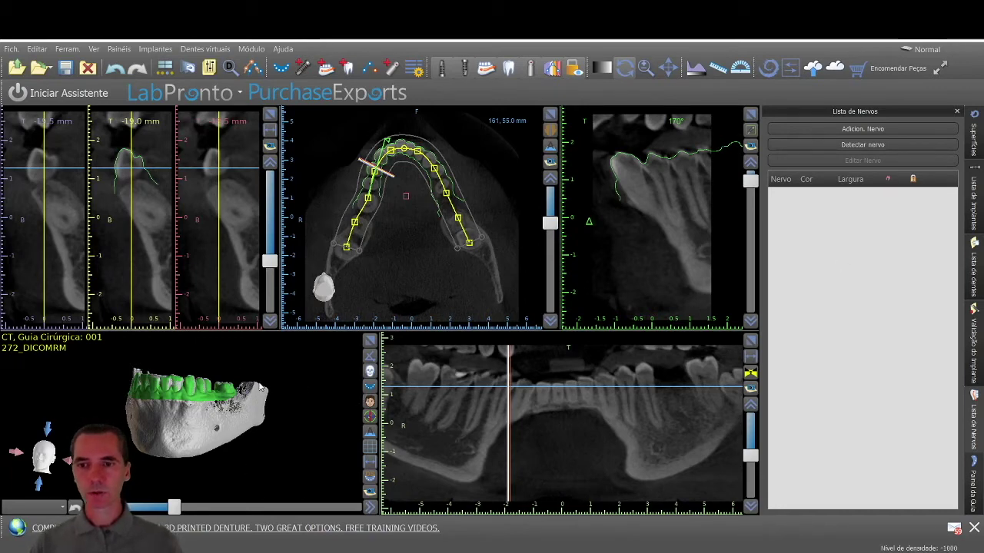
- Detect the left mandibular nerve automatically by marking the inside of the mental foramen on the 37.5 mm cross-section
{"action": "left_click_drag", "start_coordinate": [222, 367], "coordinate": [206, 469]}
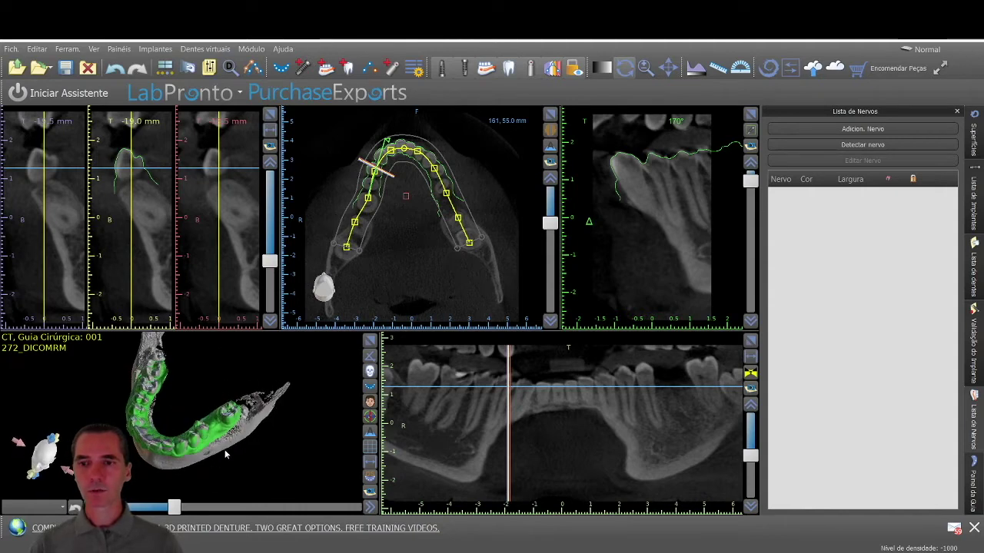
{"action": "left_click_drag", "start_coordinate": [282, 435], "coordinate": [204, 430]}
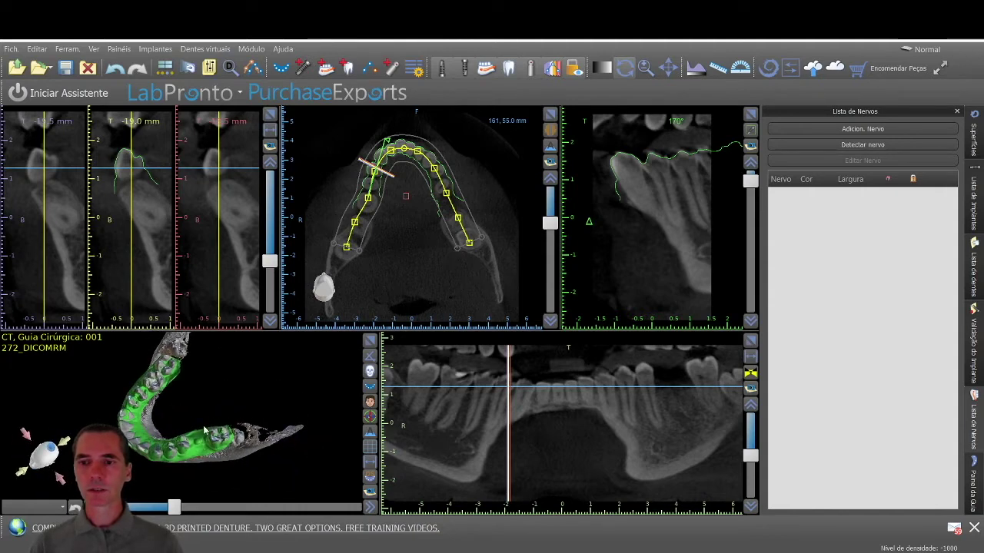
{"action": "left_click_drag", "start_coordinate": [188, 393], "coordinate": [222, 383]}
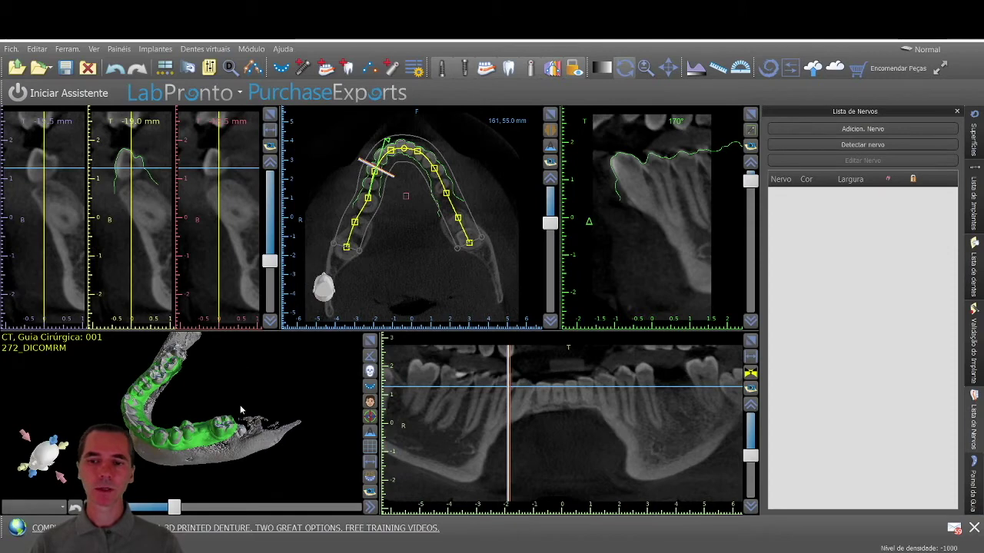
{"action": "left_click_drag", "start_coordinate": [257, 474], "coordinate": [176, 405]}
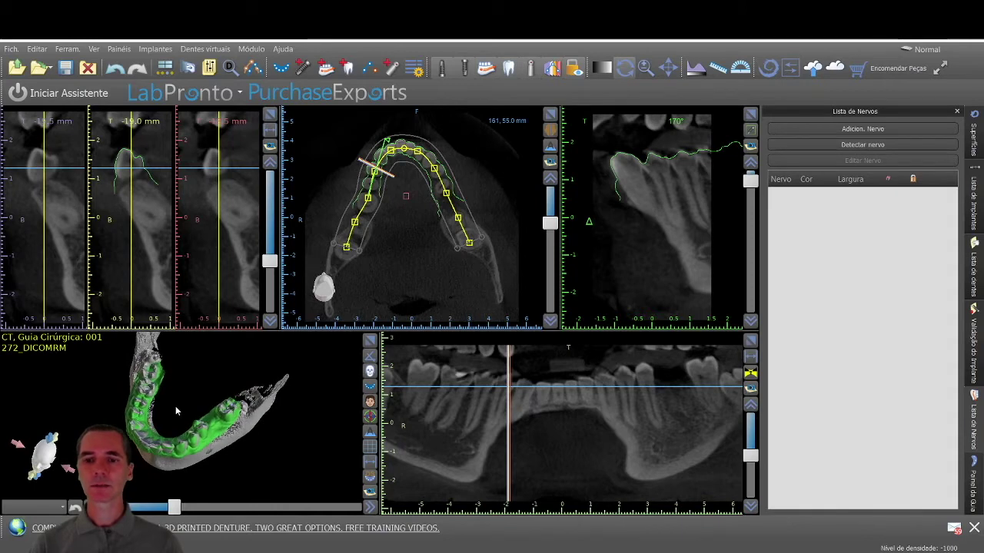
{"action": "left_click_drag", "start_coordinate": [190, 372], "coordinate": [183, 410]}
{"action": "left_click_drag", "start_coordinate": [264, 466], "coordinate": [255, 433]}
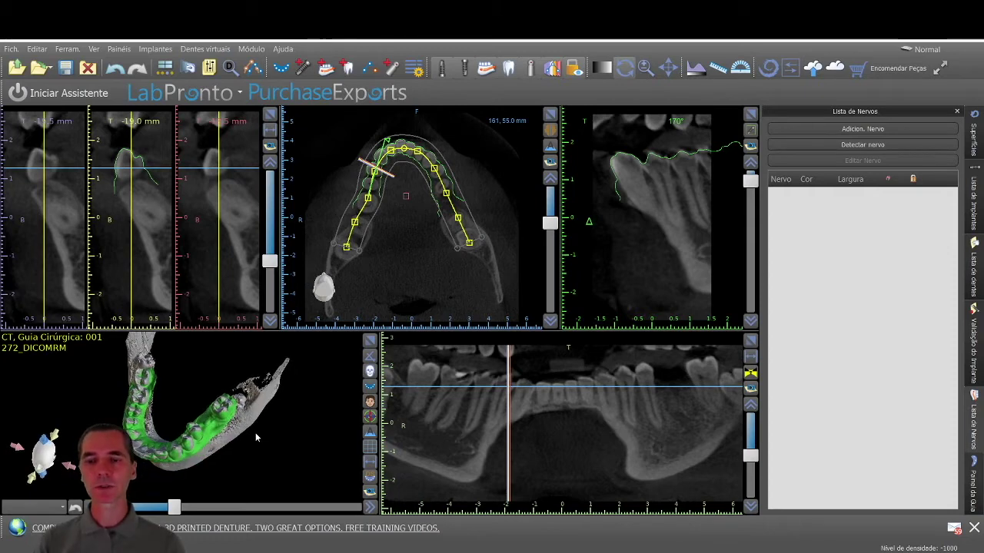
{"action": "left_click", "coordinate": [853, 146]}
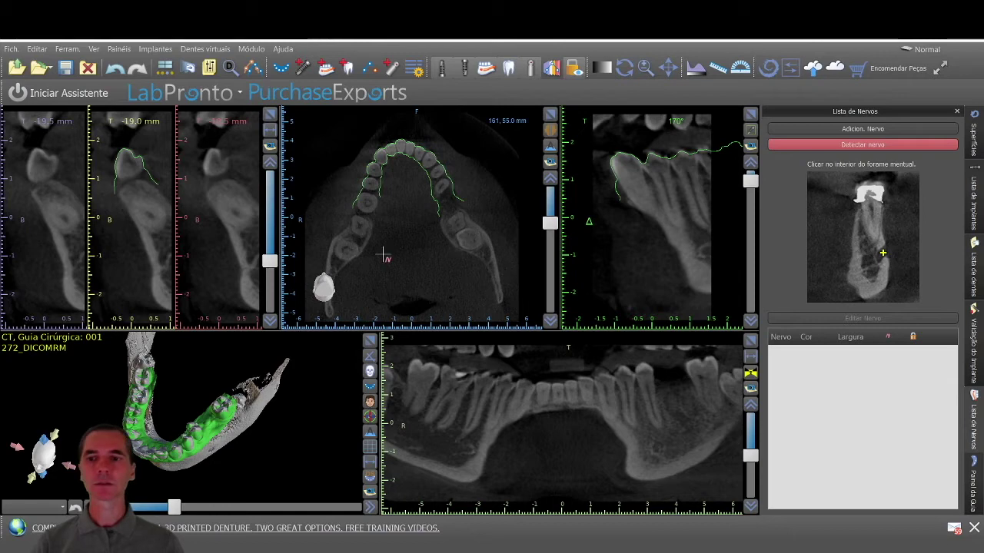
{"action": "scroll", "coordinate": [144, 207], "scroll_direction": "up", "scroll_amount": 8}
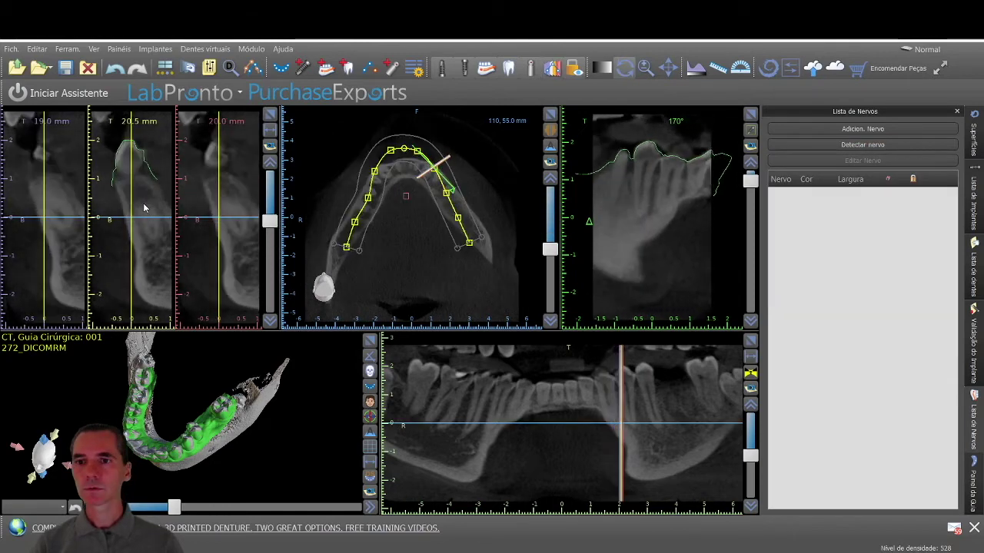
{"action": "scroll", "coordinate": [144, 208], "scroll_direction": "up", "scroll_amount": 9}
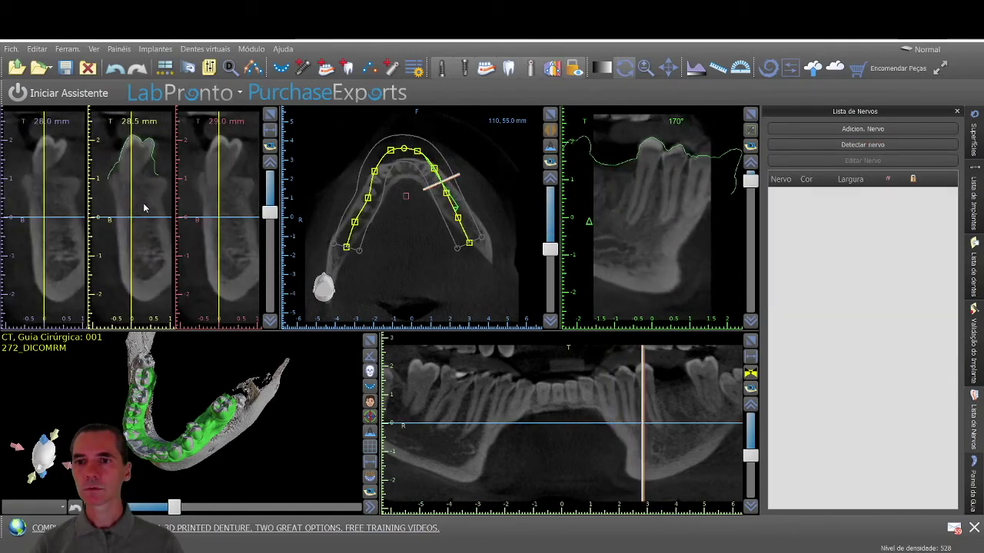
{"action": "scroll", "coordinate": [144, 208], "scroll_direction": "up", "scroll_amount": 7}
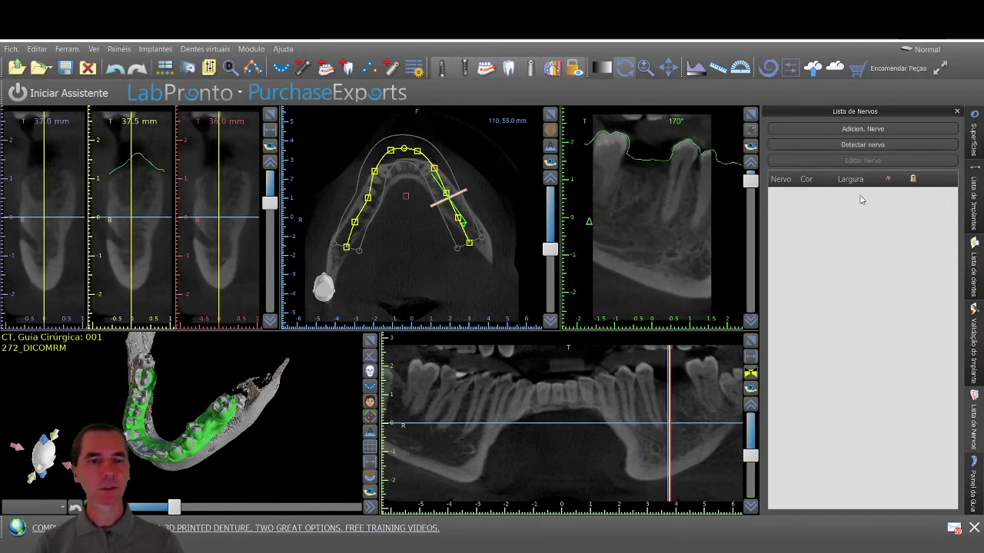
{"action": "left_click", "coordinate": [849, 146]}
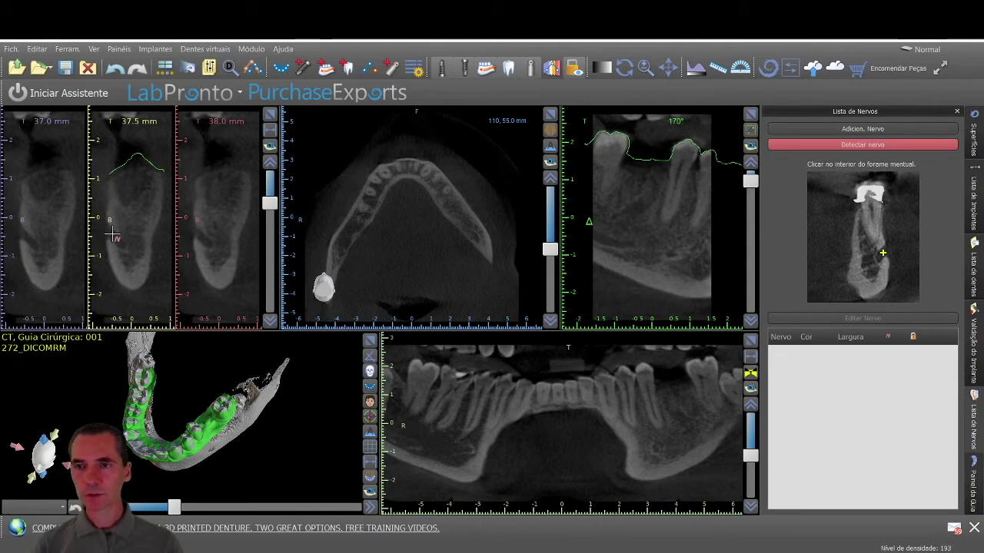
{"action": "left_click", "coordinate": [112, 237]}
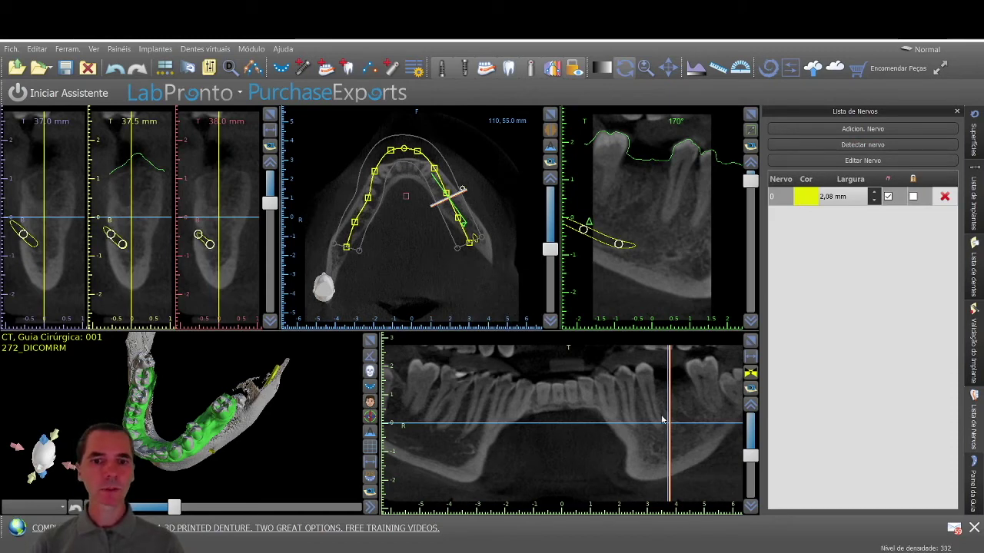
- Reshape the panoramic curve on the axial view to follow the mandibular arch and the nerve canal
{"action": "scroll", "coordinate": [663, 420], "scroll_direction": "down", "scroll_amount": 3}
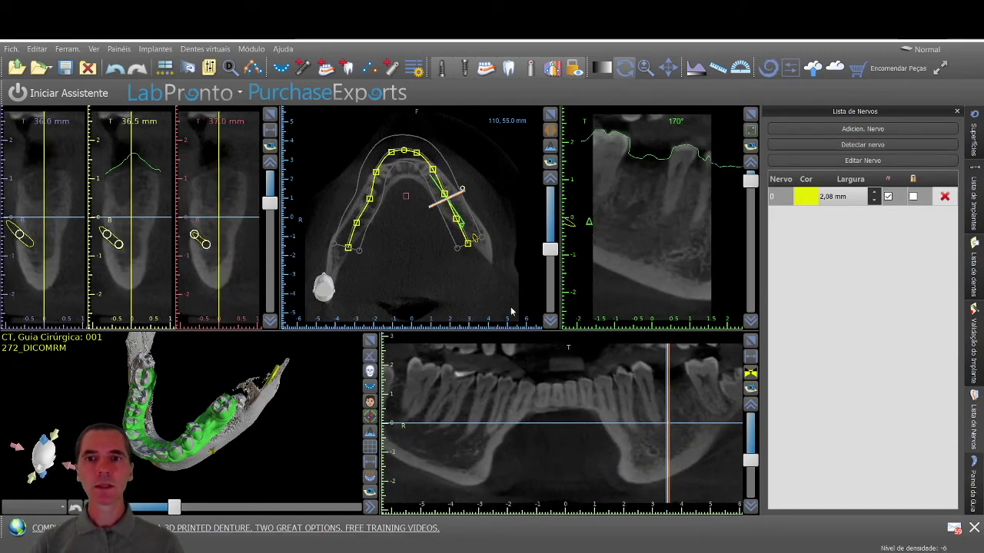
{"action": "mouse_move", "coordinate": [404, 156]}
{"action": "left_mouse_down"}
{"action": "mouse_move", "coordinate": [405, 168]}
{"action": "mouse_move", "coordinate": [405, 158]}
{"action": "left_mouse_up"}
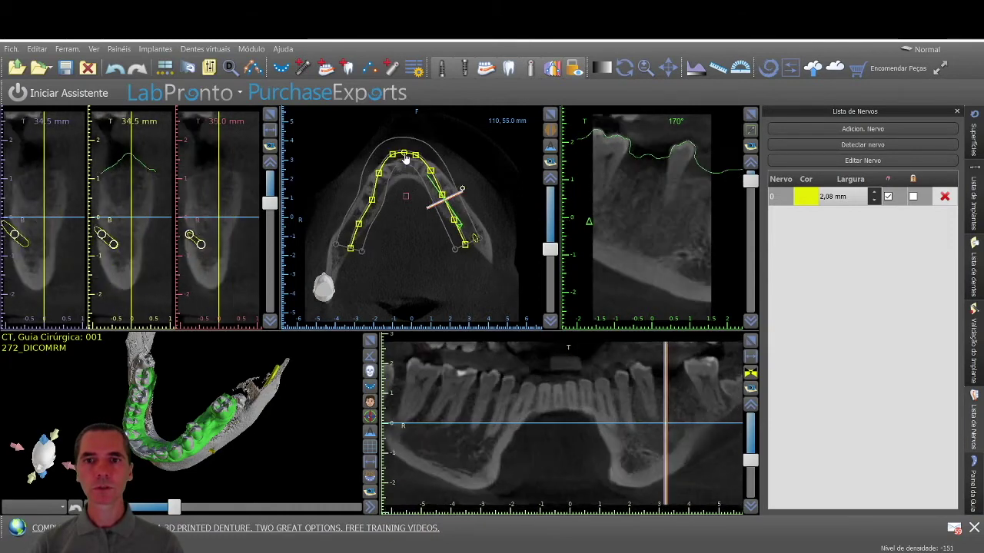
{"action": "left_click", "coordinate": [405, 149]}
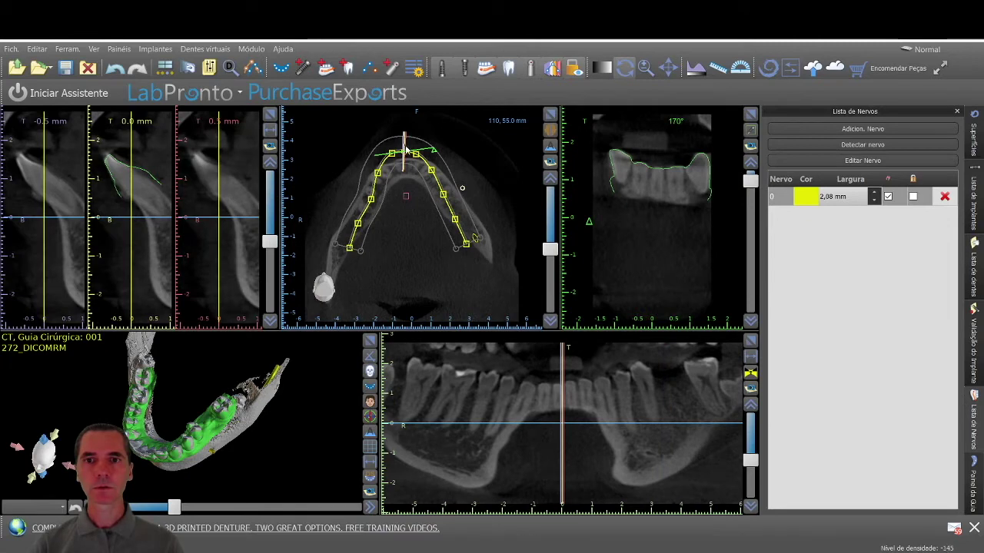
{"action": "left_click", "coordinate": [484, 256]}
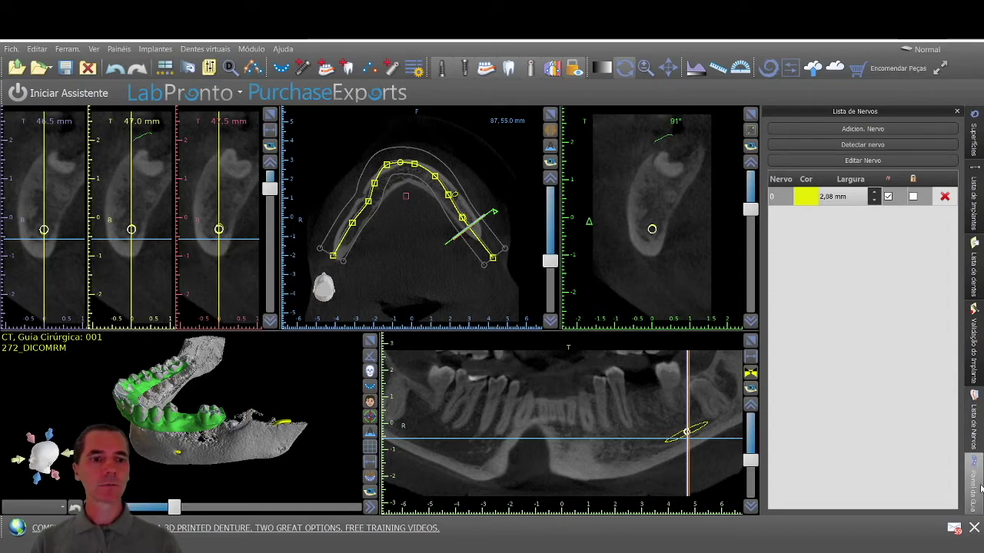
- Add a medium Left Mandibular First Molar from the Teeth Caps set and place it in the gap on the panoramic view
{"action": "left_click", "coordinate": [977, 280]}
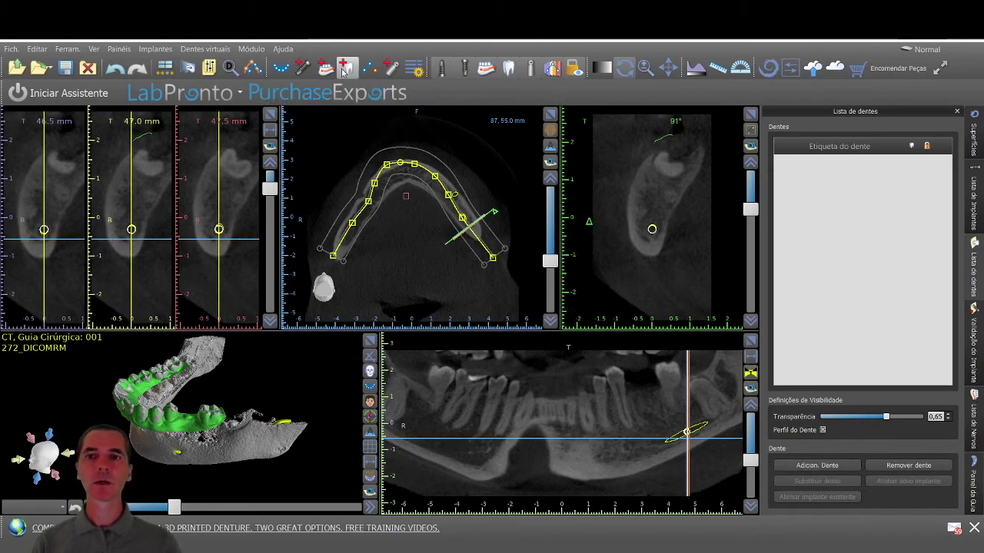
{"action": "left_click", "coordinate": [829, 466]}
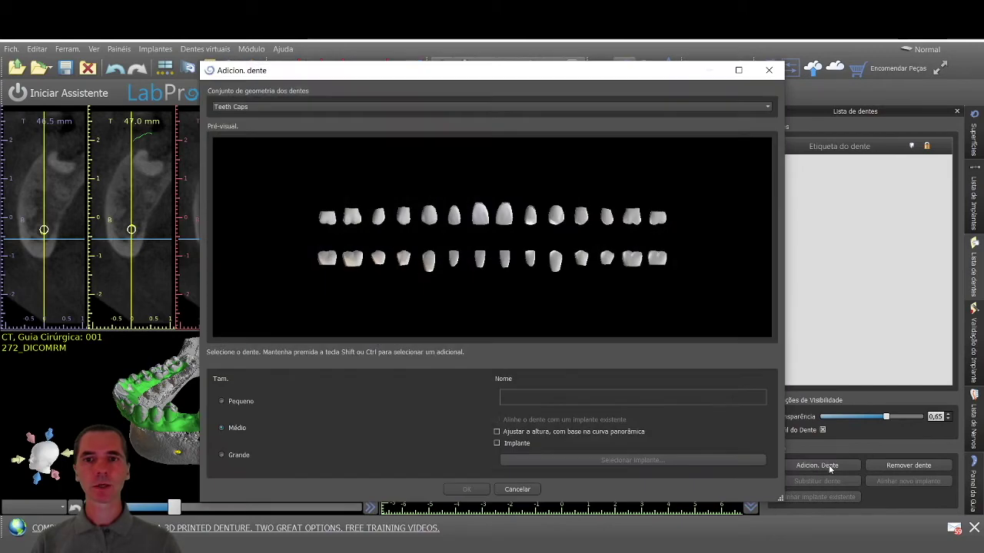
{"action": "left_click", "coordinate": [632, 260]}
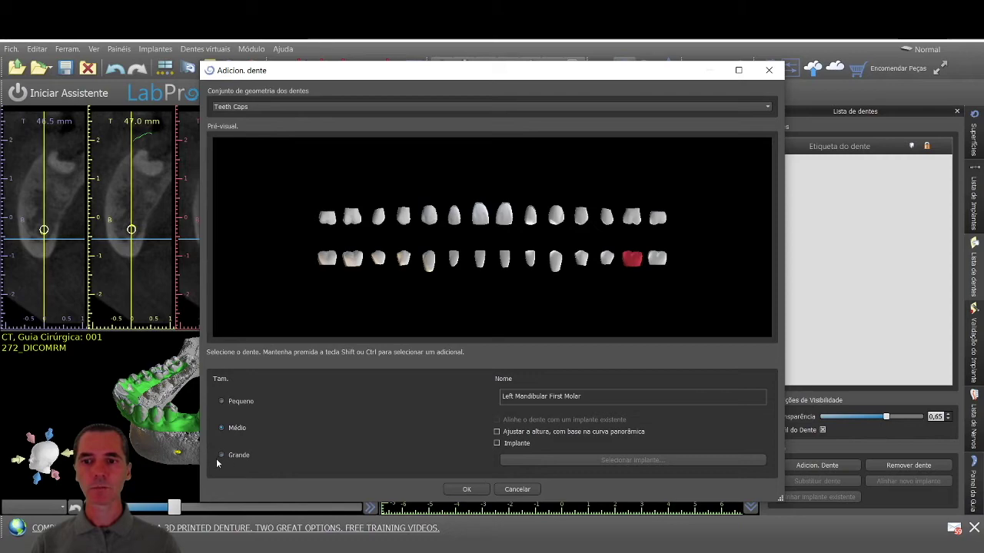
{"action": "left_click", "coordinate": [469, 490]}
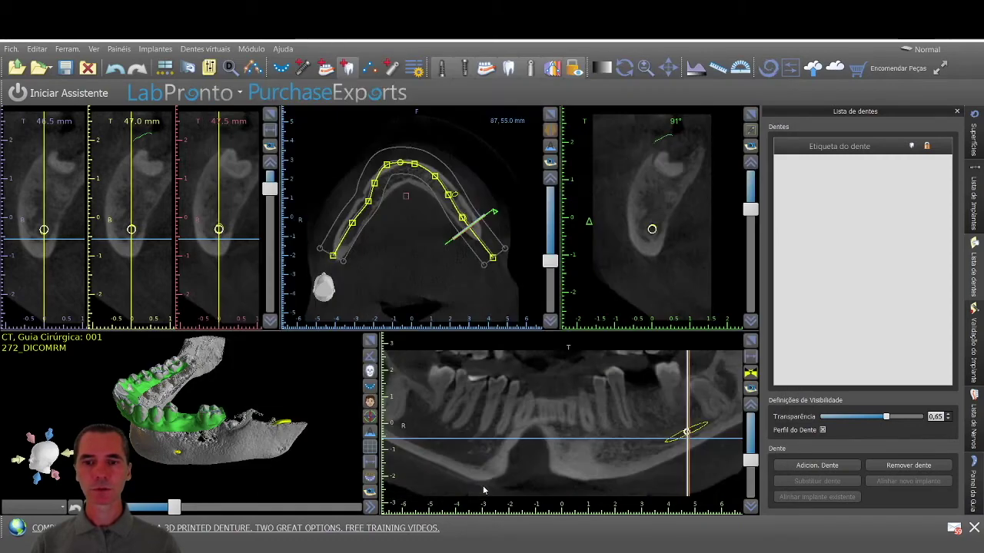
{"action": "left_click", "coordinate": [640, 379]}
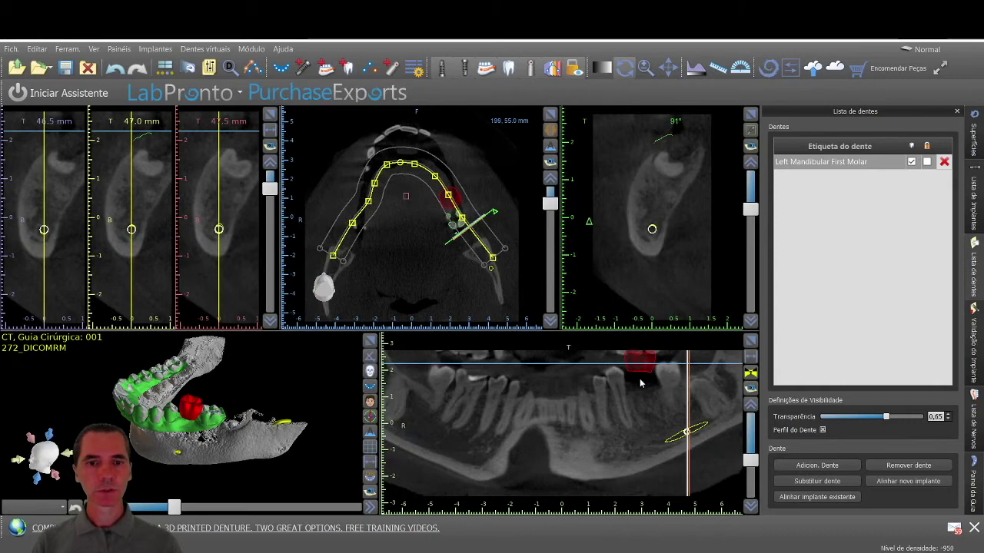
- Lower the virtual first molar to the level of the neighbouring teeth, tilt it slightly and check its fit in 3D
{"action": "left_click_drag", "start_coordinate": [633, 359], "coordinate": [633, 373]}
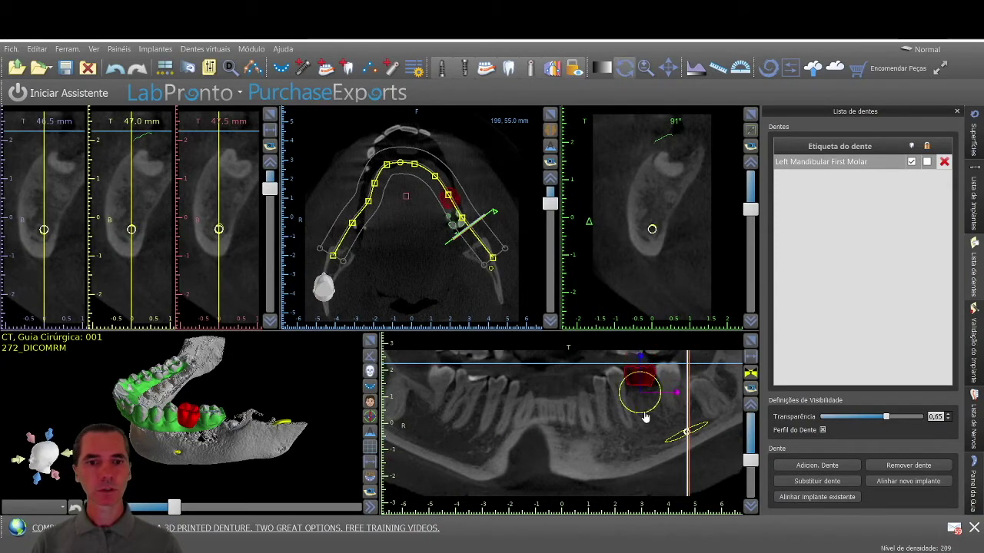
{"action": "left_click_drag", "start_coordinate": [646, 416], "coordinate": [632, 378]}
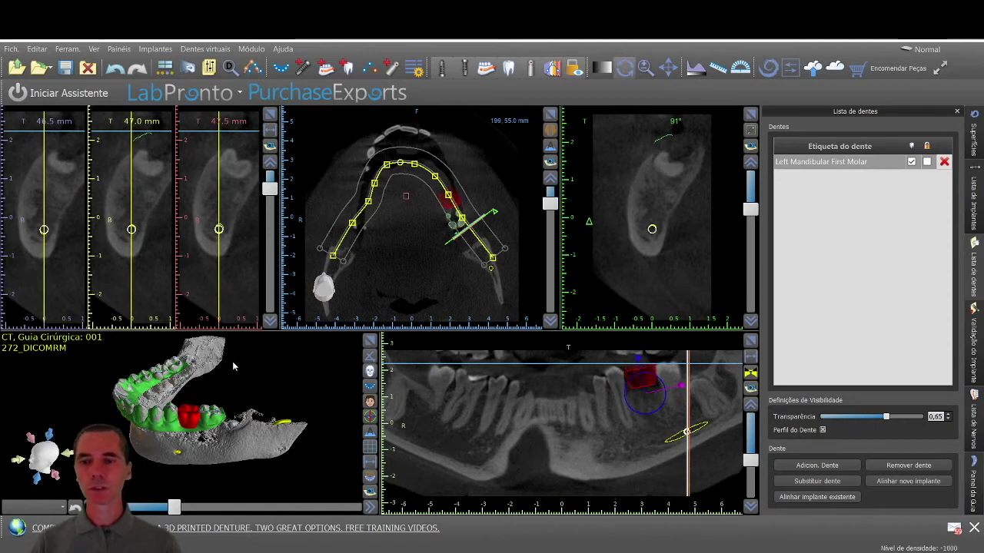
{"action": "mouse_move", "coordinate": [243, 366]}
{"action": "left_mouse_down"}
{"action": "mouse_move", "coordinate": [215, 473]}
{"action": "mouse_move", "coordinate": [229, 420]}
{"action": "mouse_move", "coordinate": [257, 374]}
{"action": "left_mouse_up"}
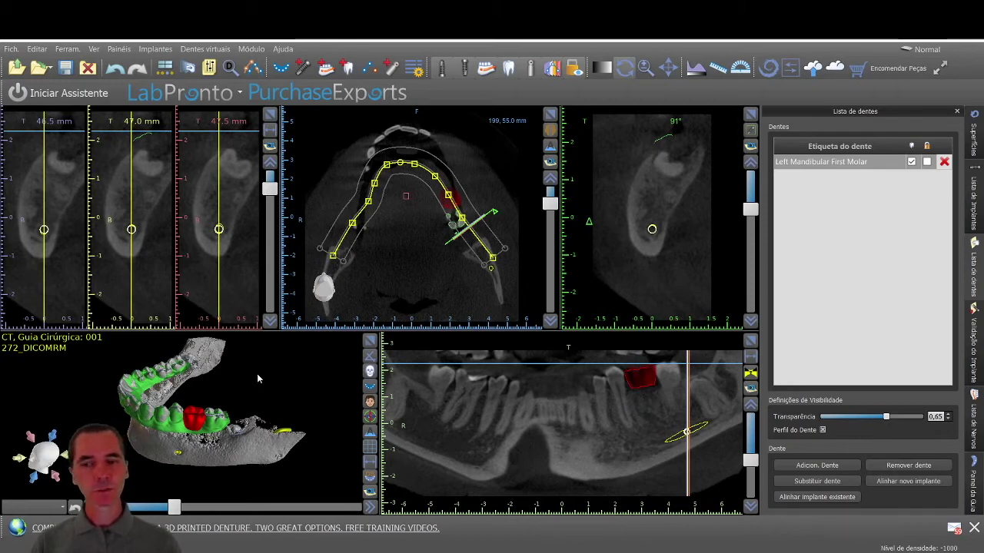
{"action": "left_click_drag", "start_coordinate": [72, 396], "coordinate": [79, 440]}
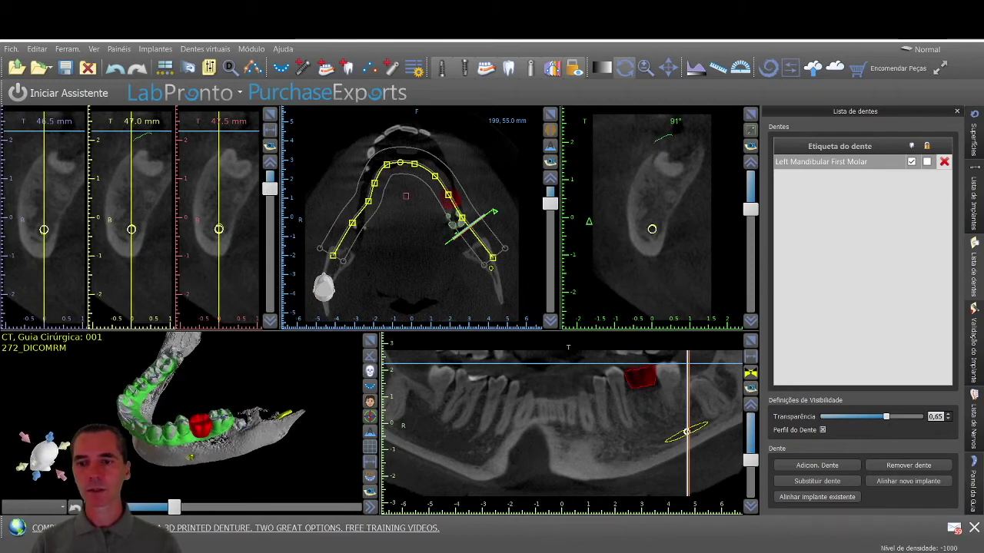
{"action": "left_click_drag", "start_coordinate": [222, 351], "coordinate": [207, 398]}
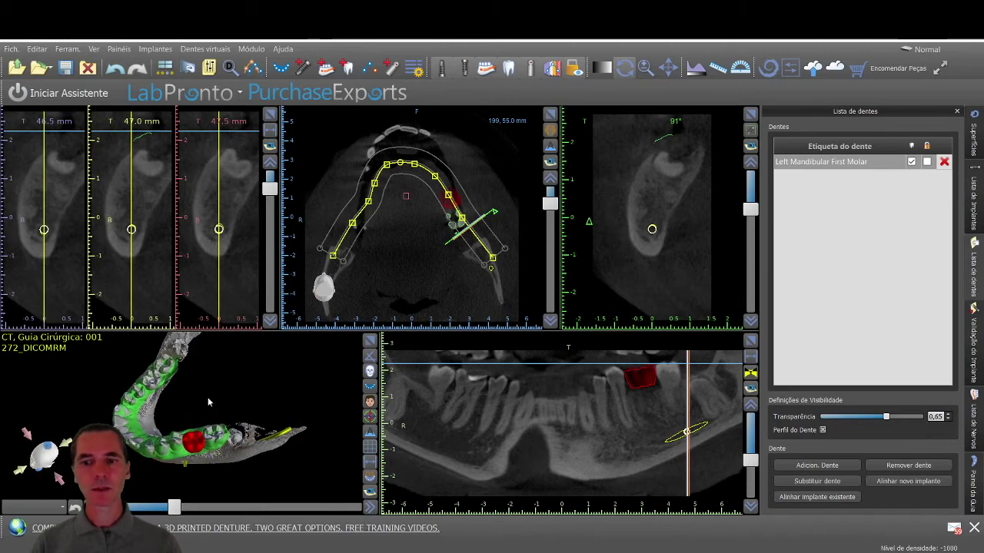
- Hide the Original CT surface and maximize the 3D view on the virtual molar and model
{"action": "left_click", "coordinate": [977, 134]}
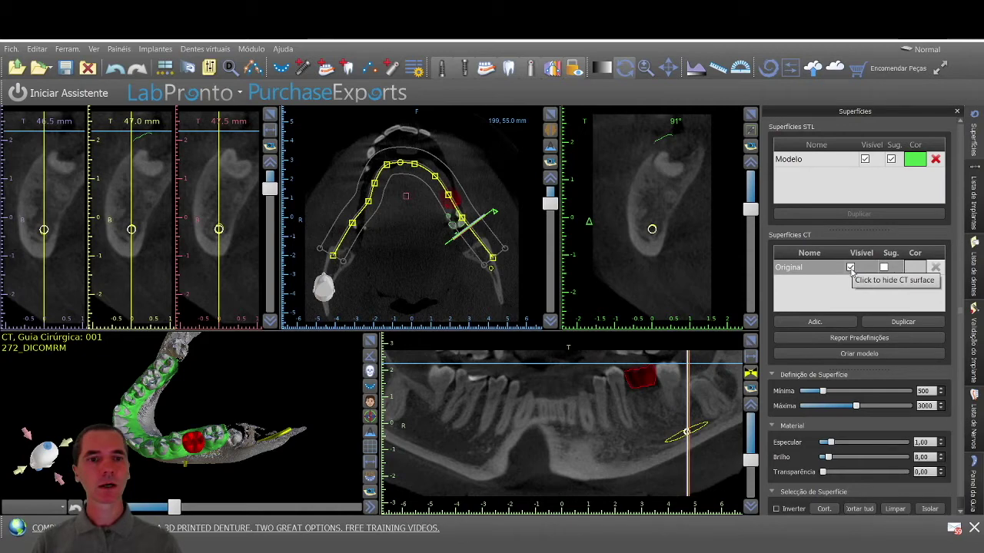
{"action": "left_click", "coordinate": [850, 267]}
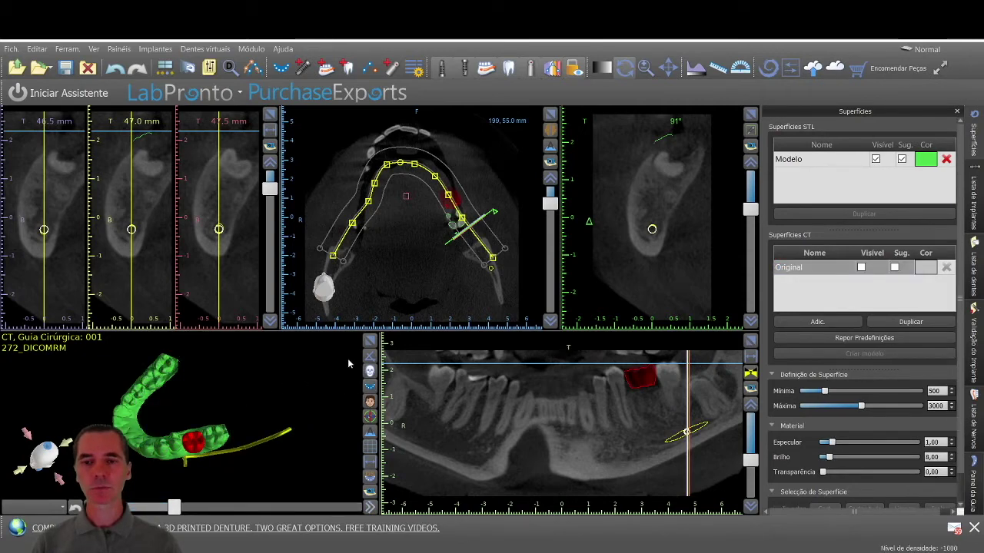
{"action": "left_click", "coordinate": [368, 344]}
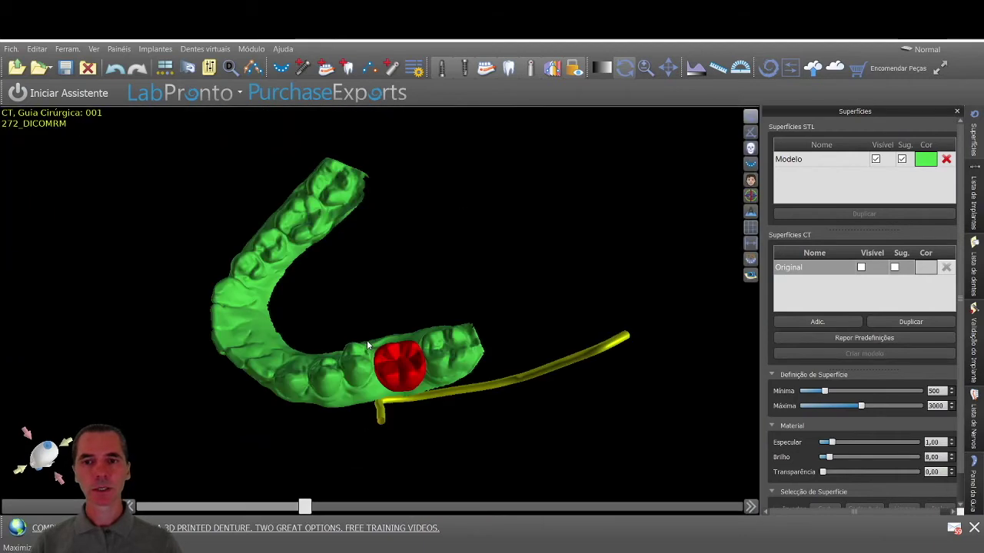
{"action": "scroll", "coordinate": [355, 306], "scroll_direction": "up", "scroll_amount": 2}
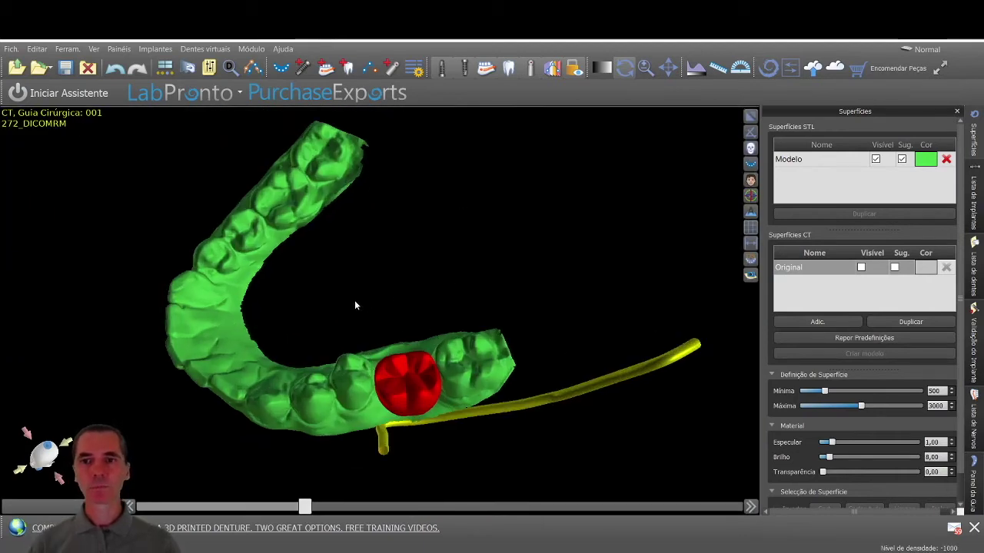
{"action": "middle_click_drag", "start_coordinate": [351, 306], "coordinate": [358, 257]}
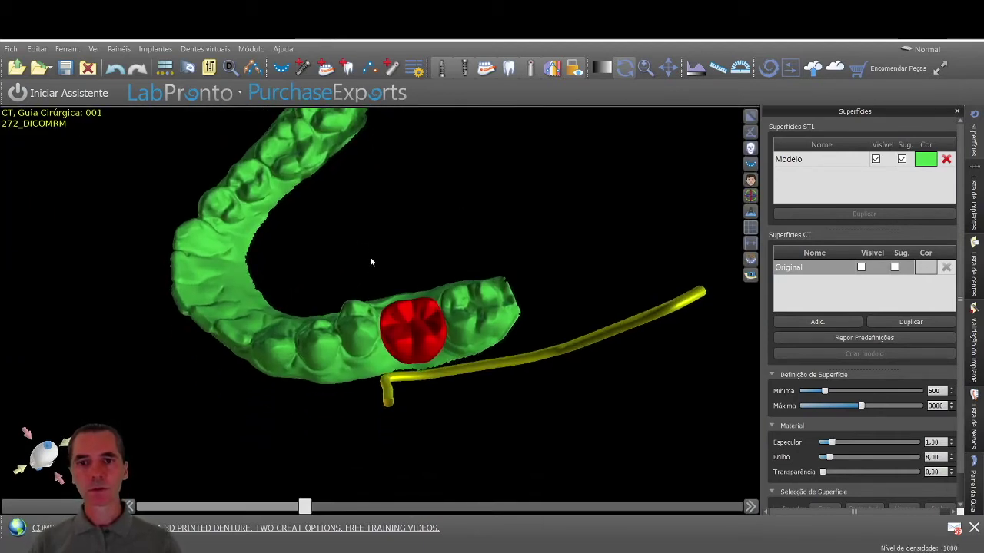
- Shift the virtual first molar slightly towards the lingual side in the 3D view and check its height against the neighbouring teeth
{"action": "scroll", "coordinate": [369, 265], "scroll_direction": "down", "scroll_amount": 2}
{"action": "scroll", "coordinate": [471, 288], "scroll_direction": "down", "scroll_amount": 2}
{"action": "left_click_drag", "start_coordinate": [353, 266], "coordinate": [359, 333]}
{"action": "mouse_move", "coordinate": [430, 371]}
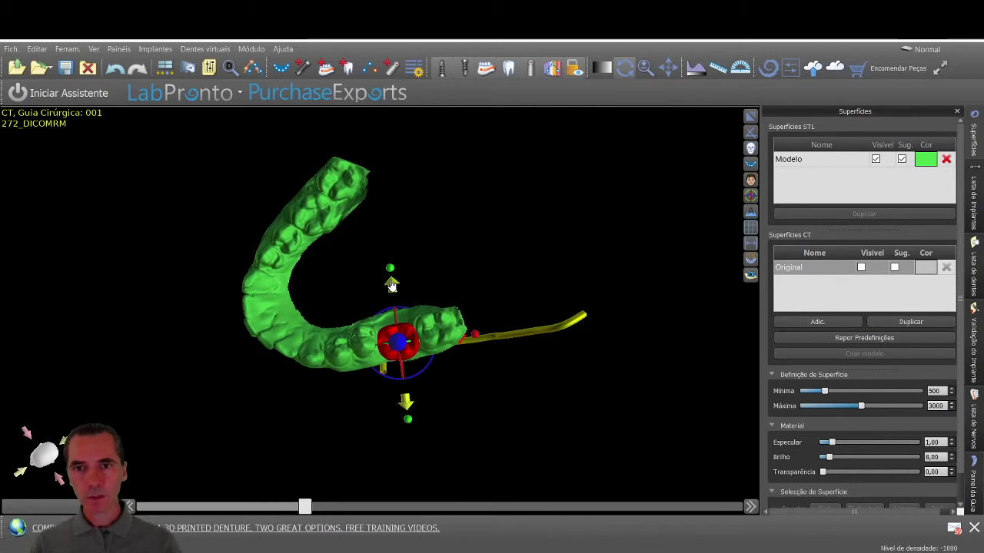
{"action": "left_click_drag", "start_coordinate": [392, 285], "coordinate": [391, 279]}
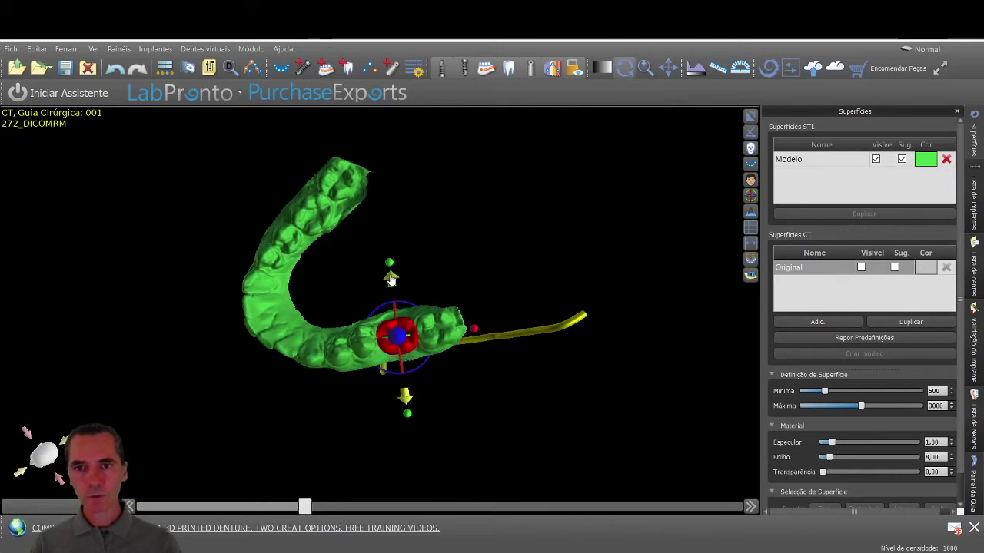
{"action": "left_click_drag", "start_coordinate": [350, 464], "coordinate": [397, 390]}
{"action": "scroll", "coordinate": [396, 384], "scroll_direction": "up", "scroll_amount": 4}
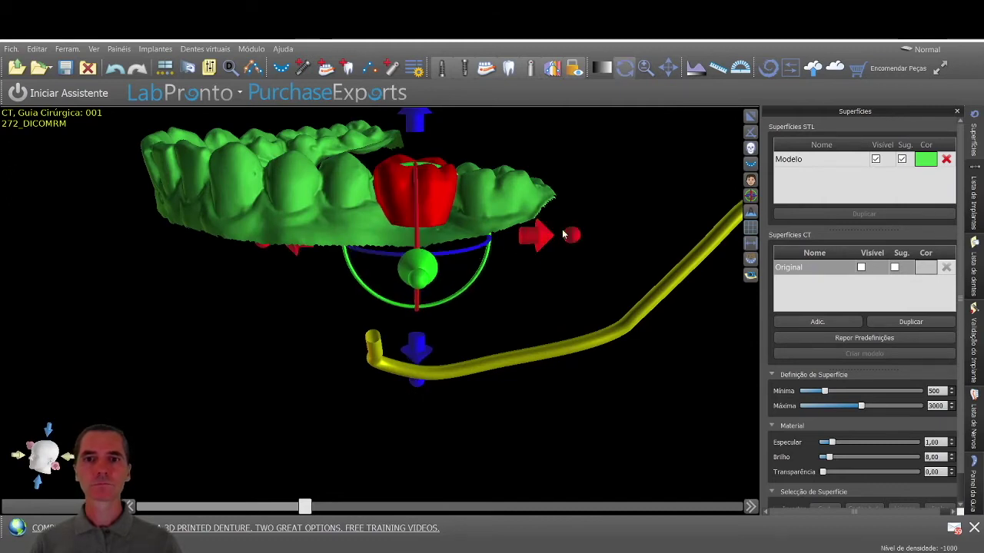
- Rotate the virtual first molar slightly about its long axis in the occlusal 3D view and restore the multi-view layout
{"action": "scroll", "coordinate": [442, 161], "scroll_direction": "down", "scroll_amount": 3}
{"action": "left_click_drag", "start_coordinate": [442, 163], "coordinate": [372, 499]}
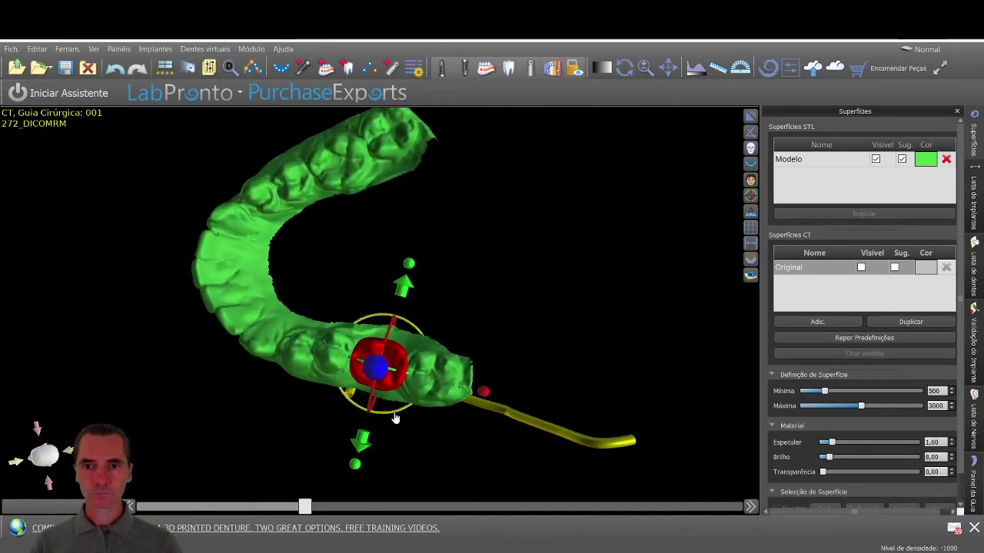
{"action": "left_click_drag", "start_coordinate": [394, 419], "coordinate": [428, 428]}
{"action": "left_click", "coordinate": [752, 116]}
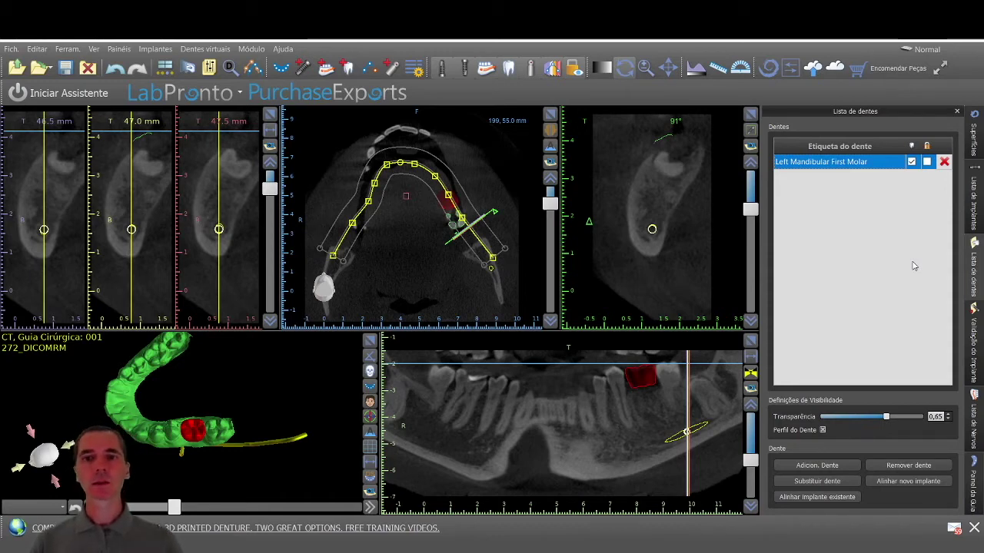
{"action": "left_click", "coordinate": [914, 266]}
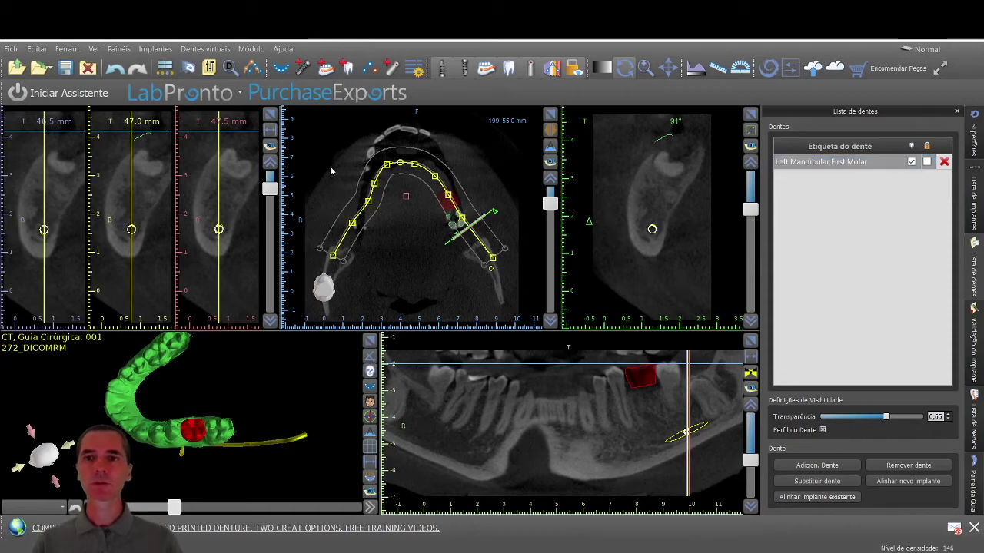
- Start adding a new implant and set its orientation to mandible
{"action": "left_click", "coordinate": [304, 69]}
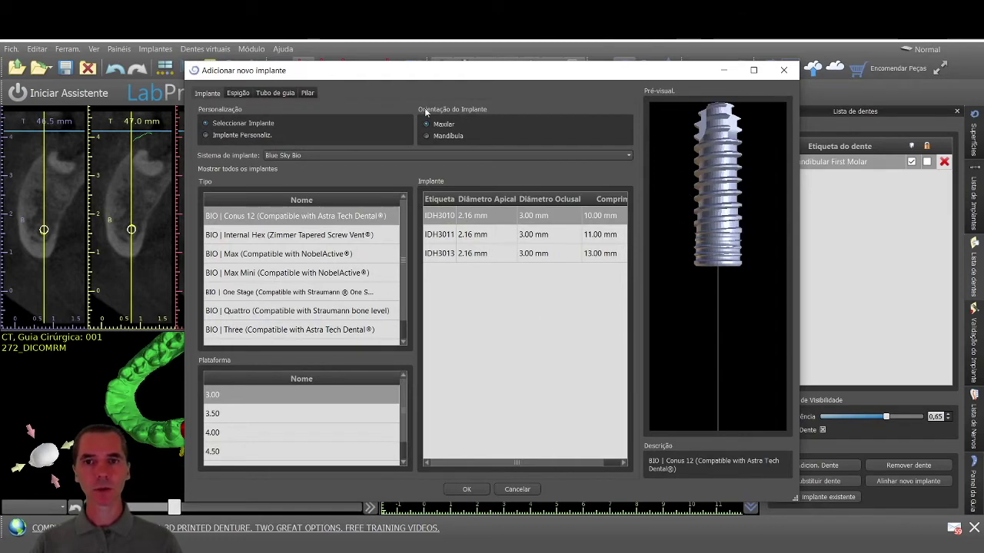
{"action": "left_click", "coordinate": [428, 136]}
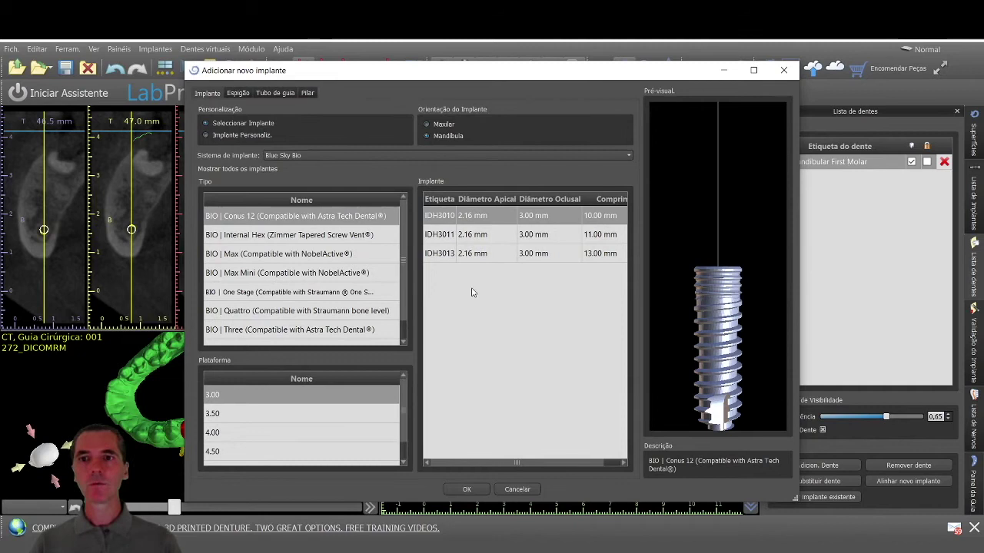
- Browse the list of implant systems and examine the dimension settings offered for a custom implant
{"action": "left_click", "coordinate": [323, 156]}
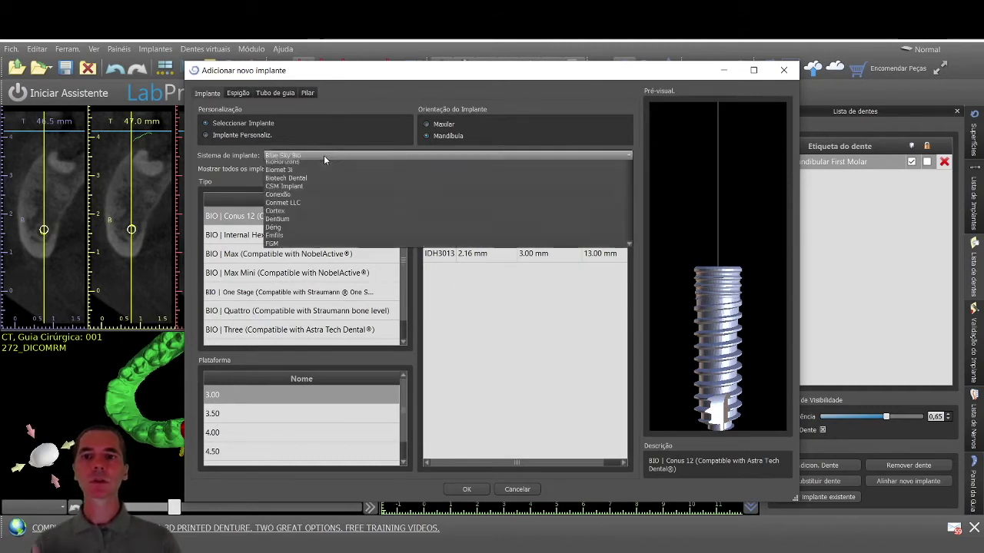
{"action": "scroll", "coordinate": [290, 222], "scroll_direction": "down", "scroll_amount": 5}
{"action": "scroll", "coordinate": [290, 221], "scroll_direction": "down", "scroll_amount": 4}
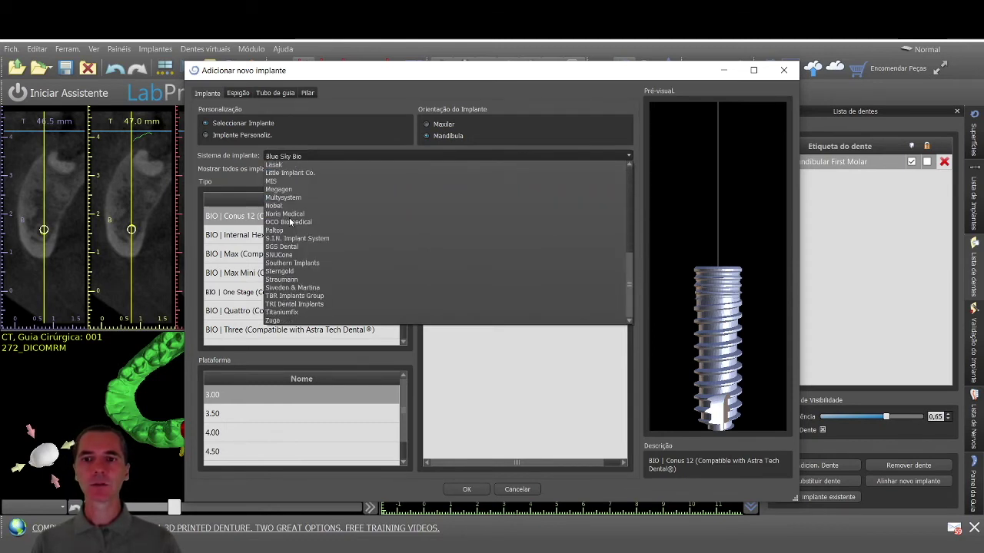
{"action": "scroll", "coordinate": [301, 210], "scroll_direction": "up", "scroll_amount": 5}
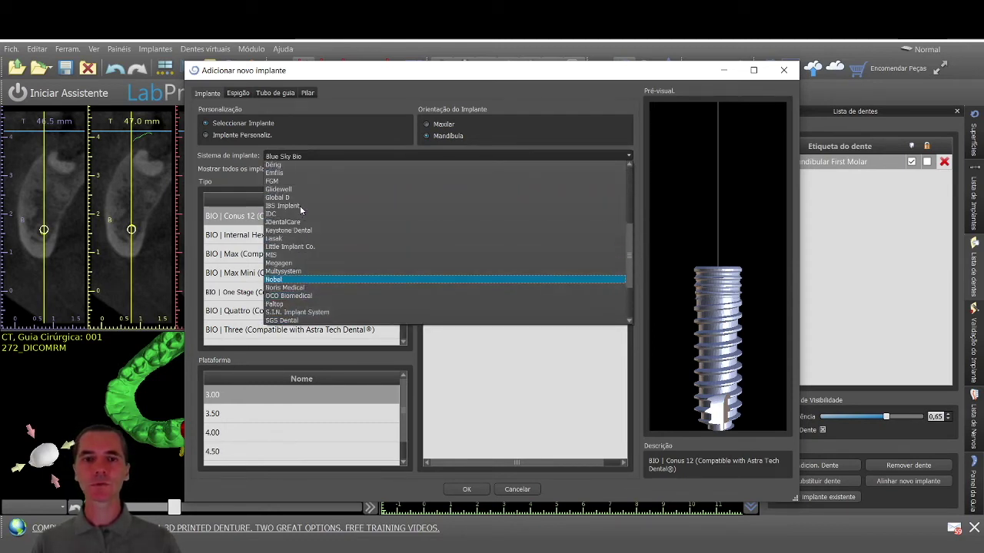
{"action": "scroll", "coordinate": [302, 201], "scroll_direction": "up", "scroll_amount": 4}
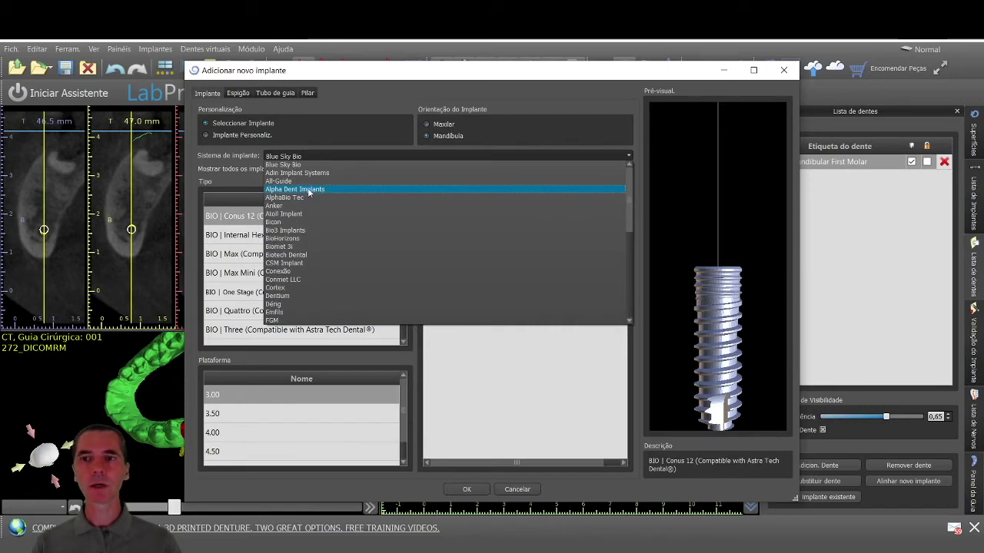
{"action": "left_click", "coordinate": [251, 134]}
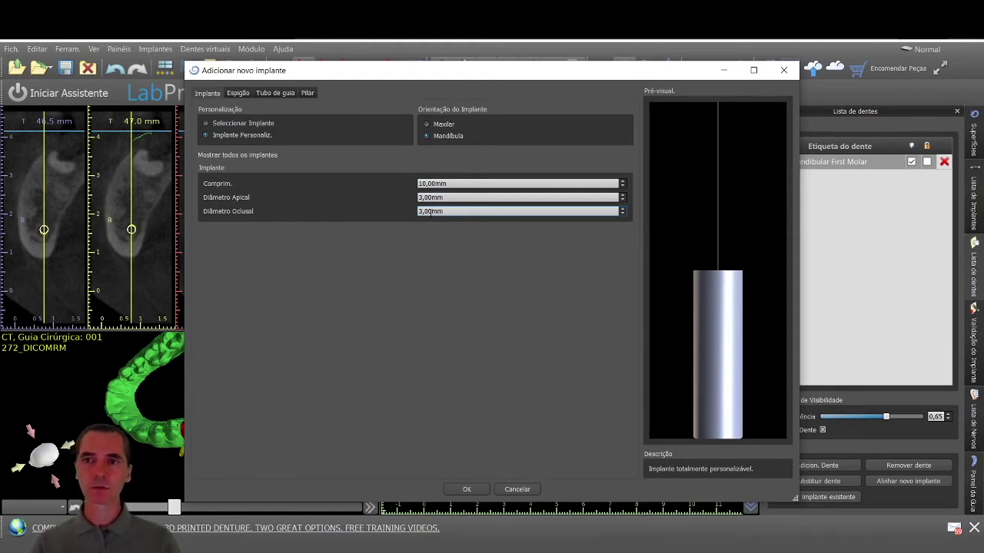
{"action": "left_click", "coordinate": [247, 125]}
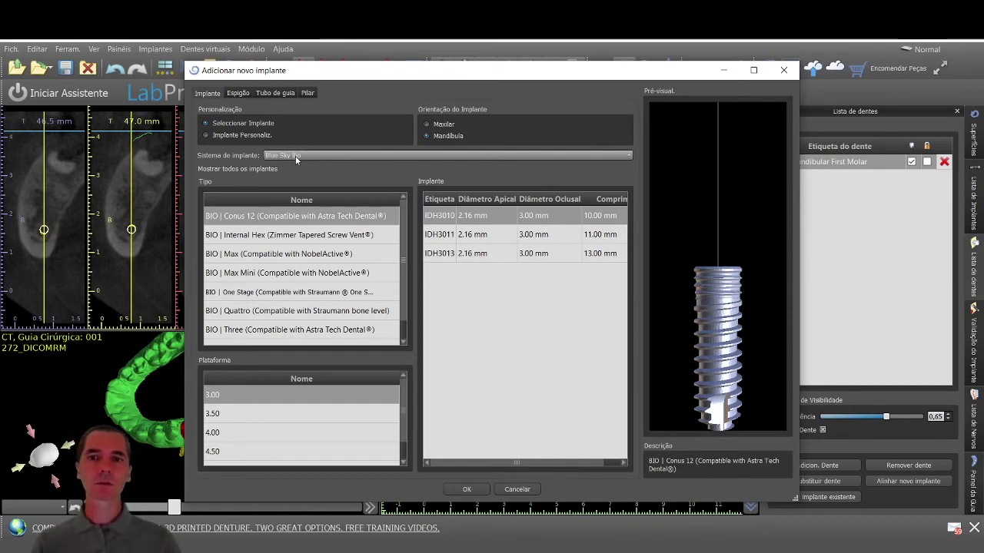
- Choose Conexão as the implant system and dismiss the notice about the recently added kit
{"action": "left_click", "coordinate": [296, 156]}
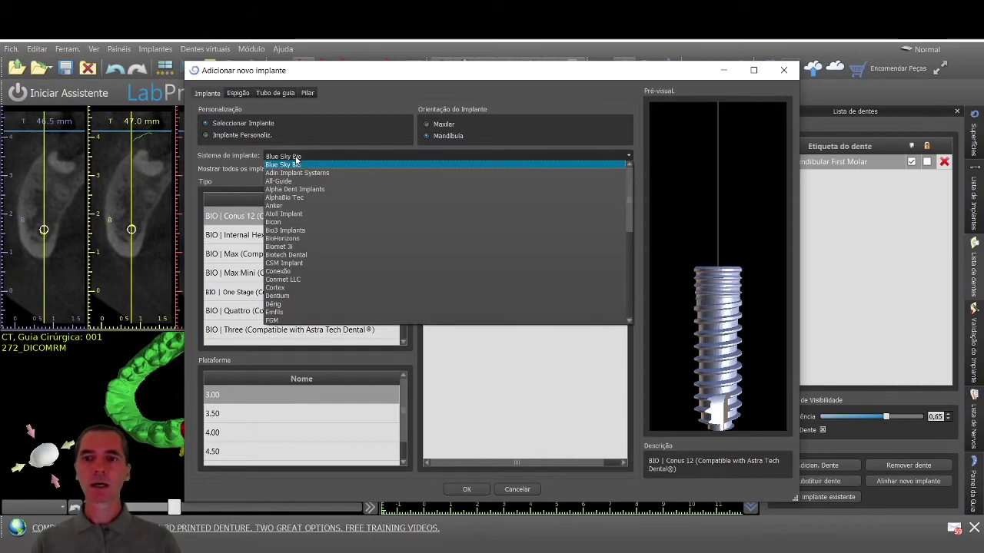
{"action": "scroll", "coordinate": [285, 285], "scroll_direction": "down", "scroll_amount": 4}
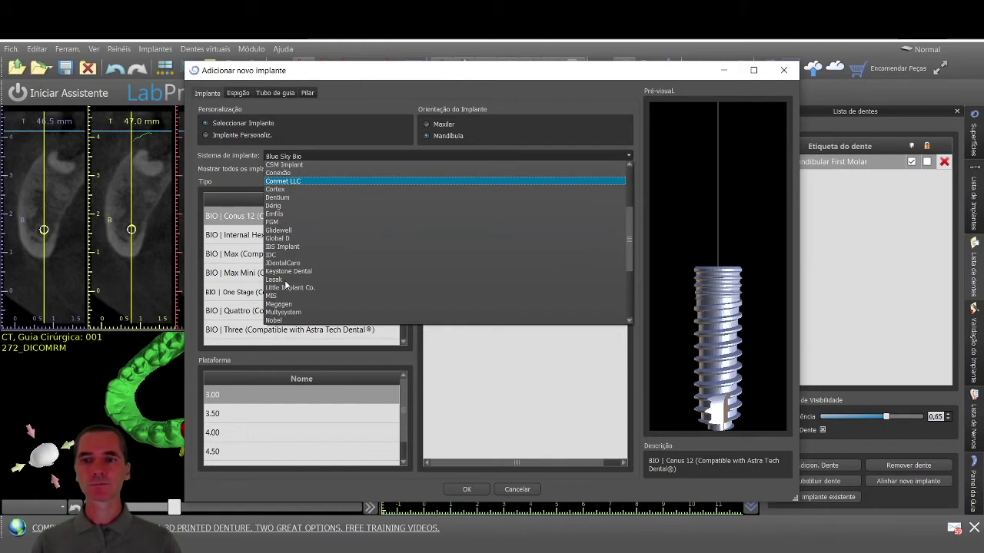
{"action": "scroll", "coordinate": [286, 285], "scroll_direction": "down", "scroll_amount": 3}
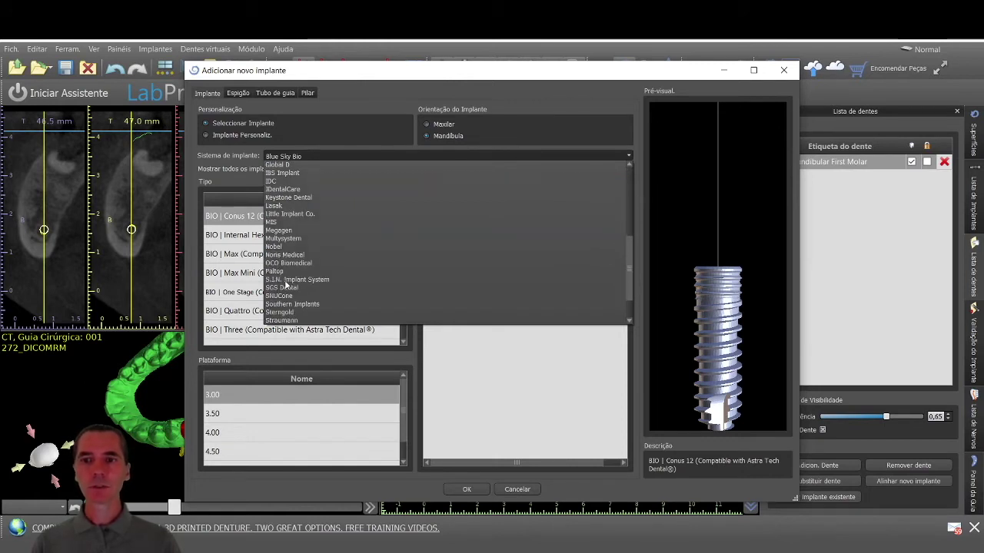
{"action": "scroll", "coordinate": [285, 277], "scroll_direction": "up", "scroll_amount": 5}
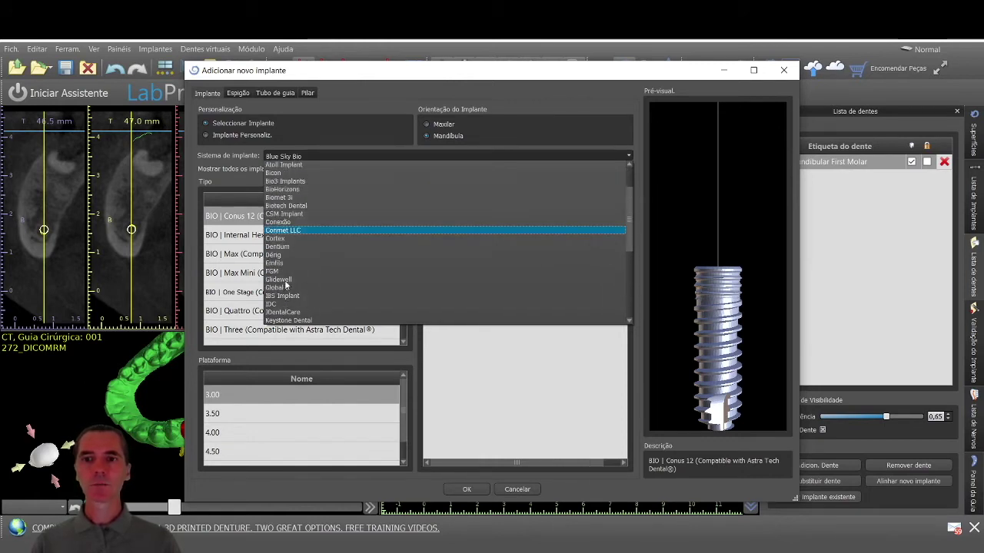
{"action": "left_click", "coordinate": [286, 222]}
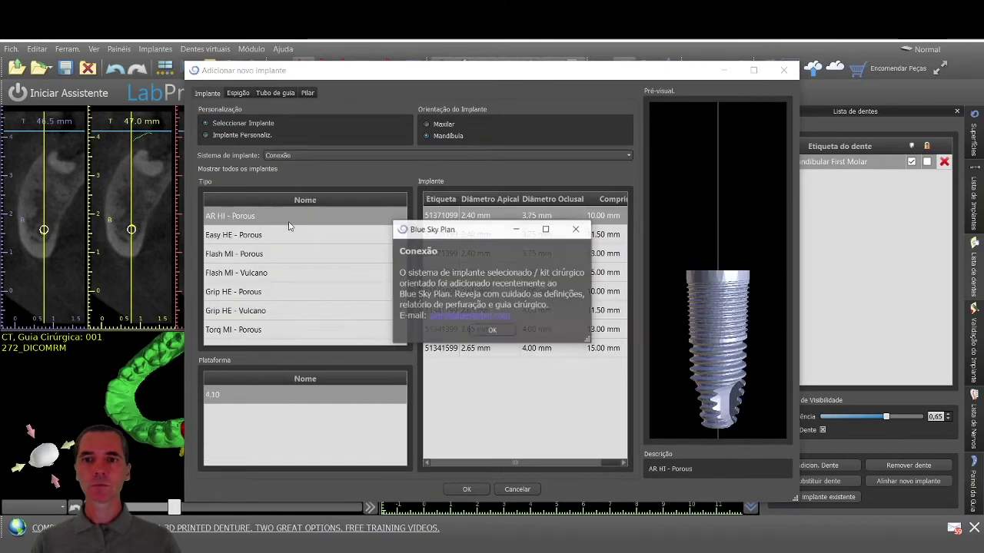
{"action": "left_click", "coordinate": [492, 330]}
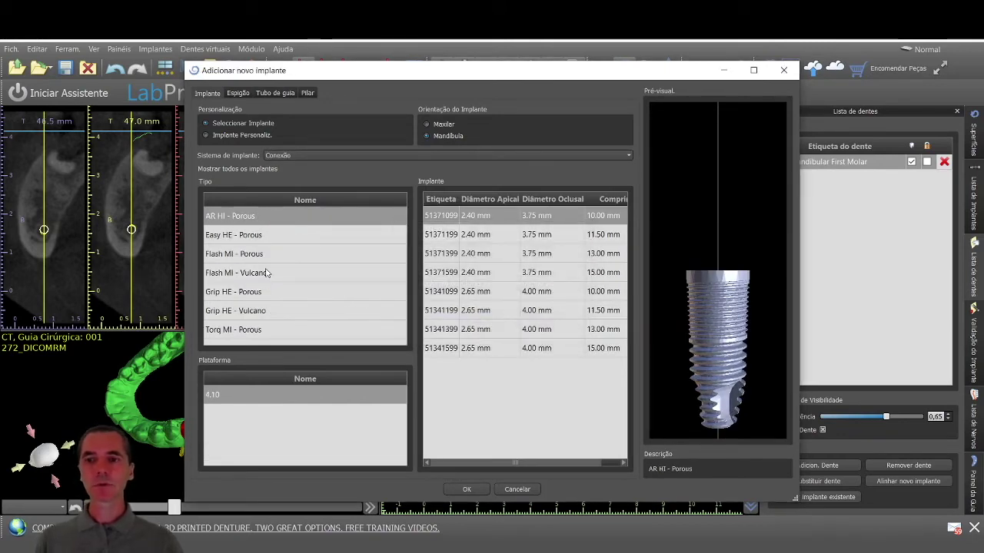
- Select the Torq MI - Porous implant with platform 4.00 and a length of 10.00 mm, and confirm it
{"action": "left_click", "coordinate": [253, 332]}
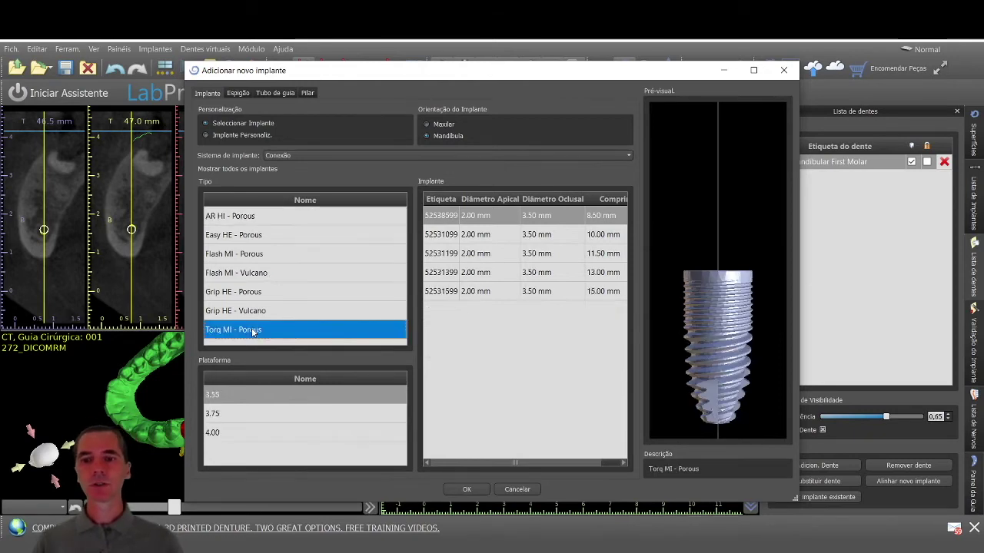
{"action": "left_click", "coordinate": [223, 416]}
{"action": "left_click", "coordinate": [222, 432]}
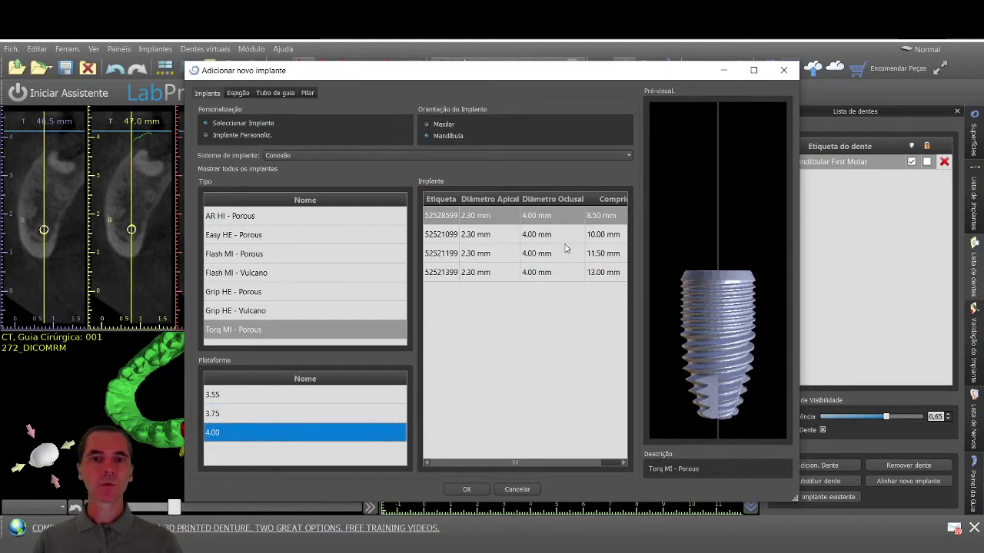
{"action": "left_click", "coordinate": [451, 238]}
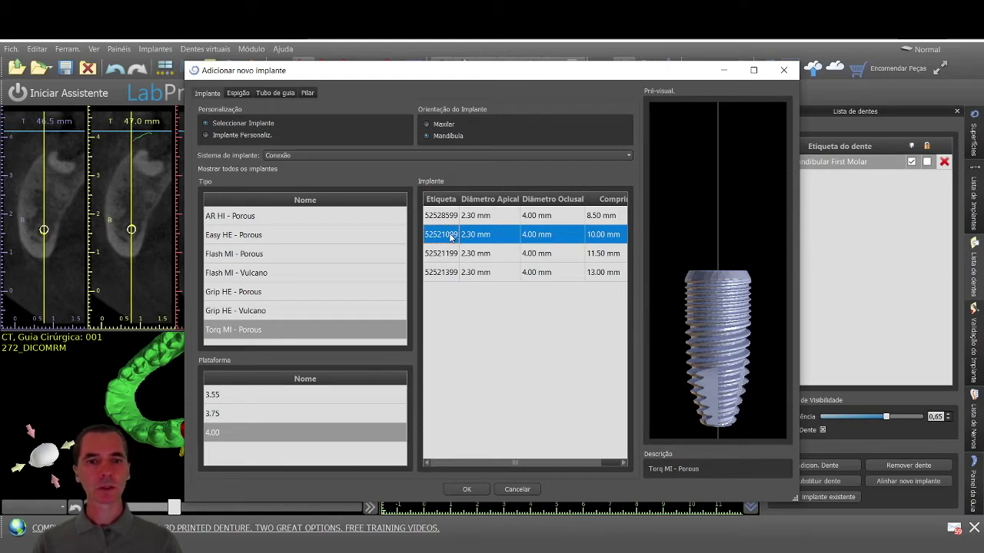
{"action": "left_click", "coordinate": [342, 437]}
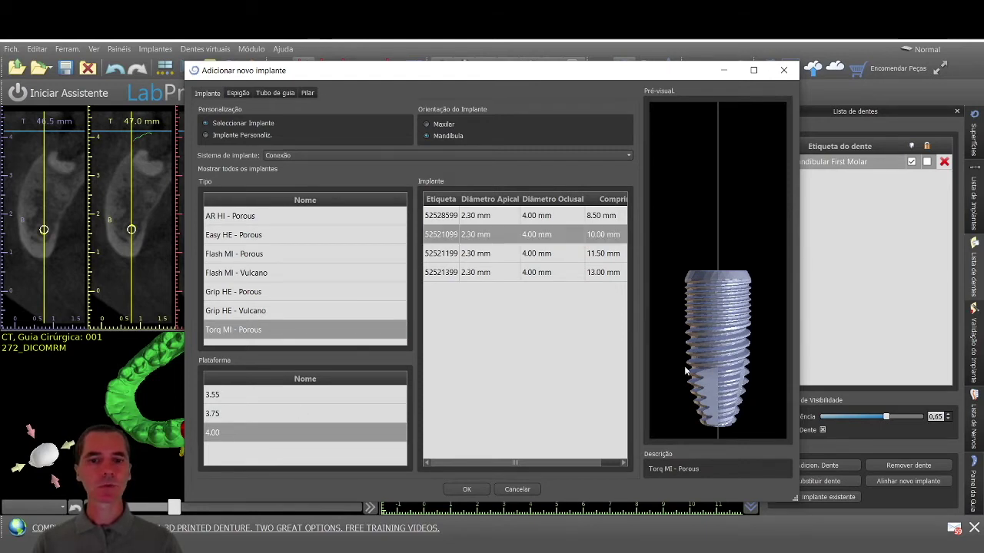
{"action": "left_click", "coordinate": [467, 490]}
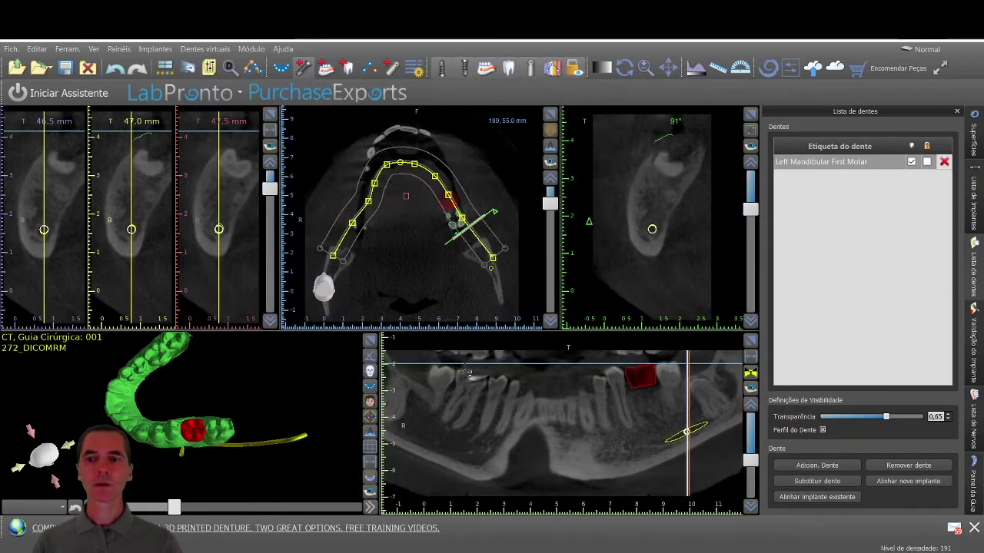
- Place the implant beneath the virtual molar on the panoramic view, then adjust its position and tilt it about 15° in the sectional views
{"action": "left_click", "coordinate": [646, 395]}
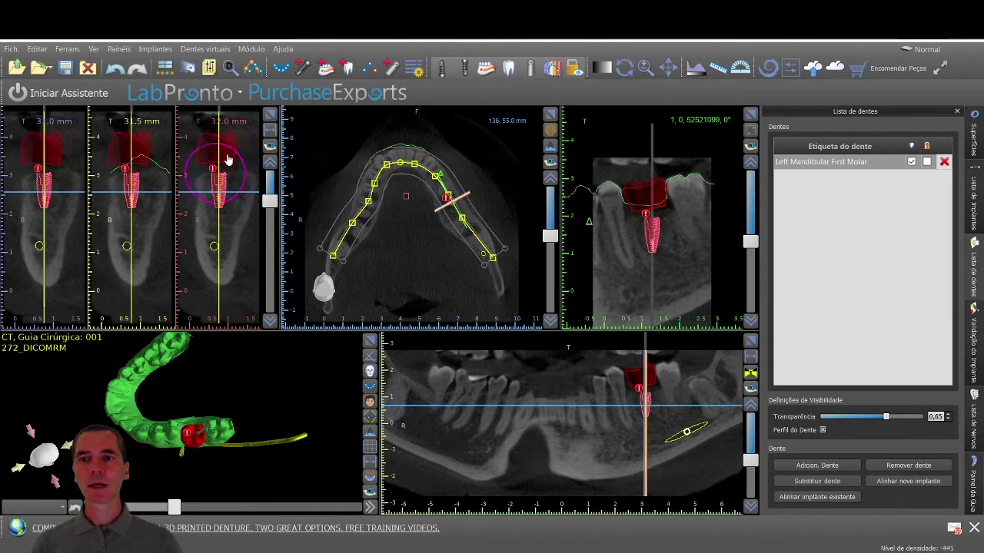
{"action": "left_click", "coordinate": [114, 71]}
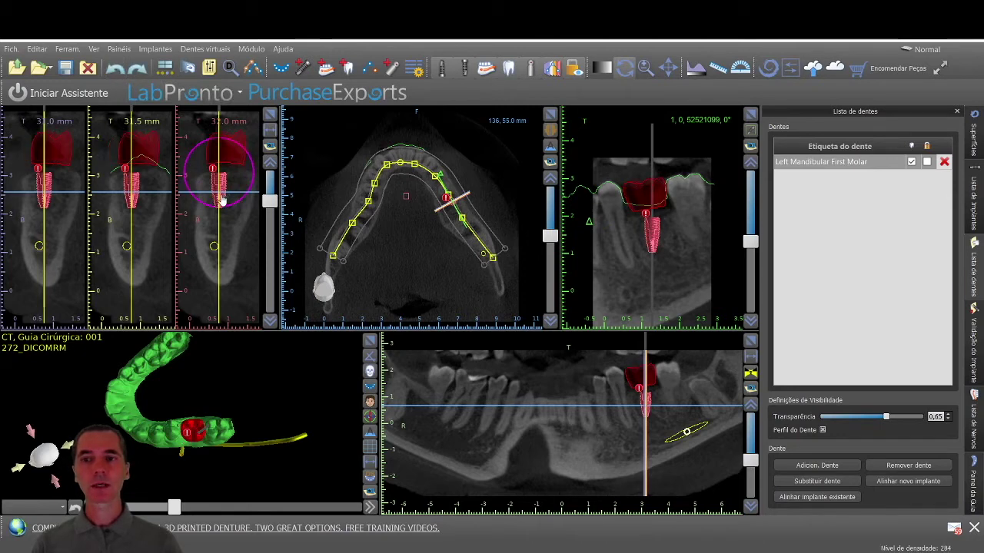
{"action": "left_click_drag", "start_coordinate": [222, 201], "coordinate": [228, 208]}
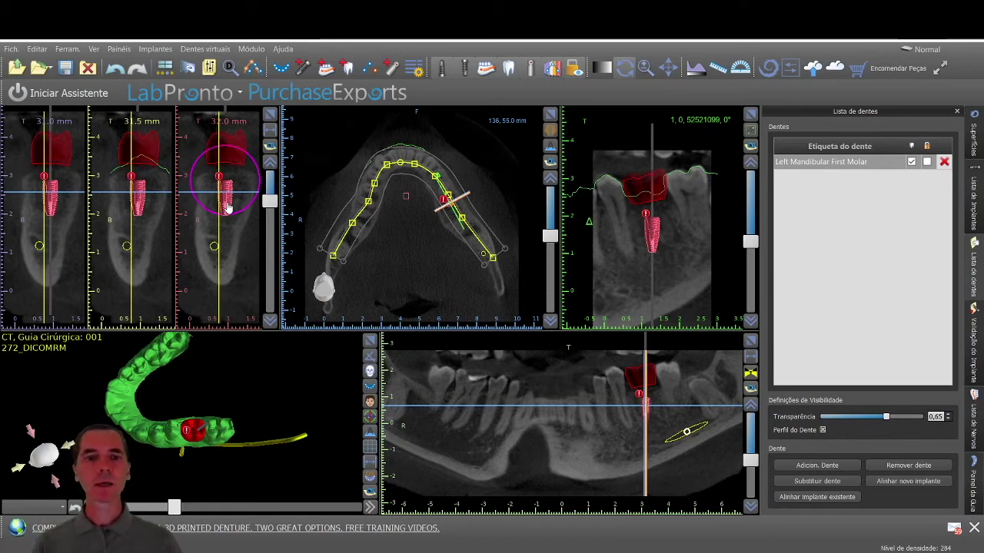
{"action": "left_click_drag", "start_coordinate": [669, 254], "coordinate": [677, 252]}
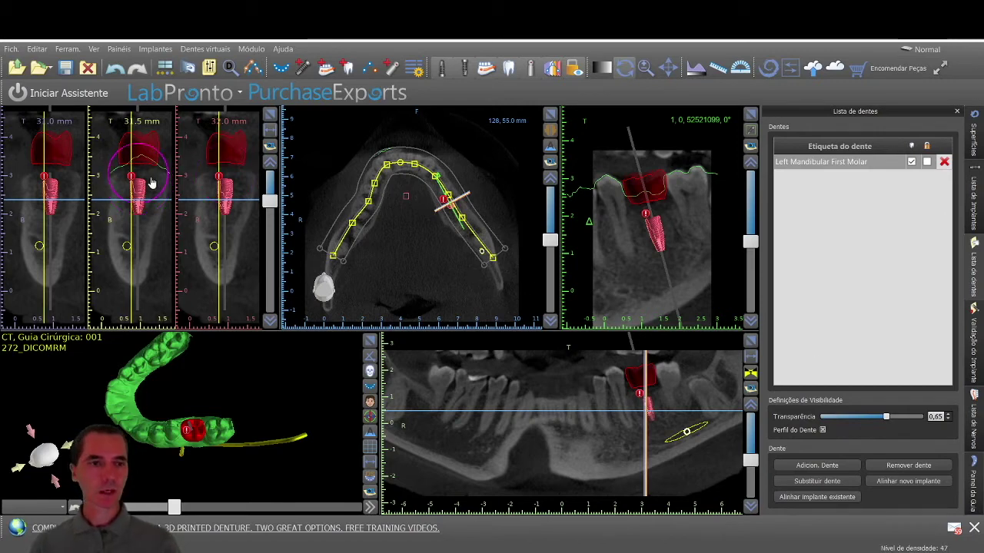
- Disable the implant validation checks for drill depth, drill kit warning and guide tube violation
{"action": "left_click", "coordinate": [974, 344]}
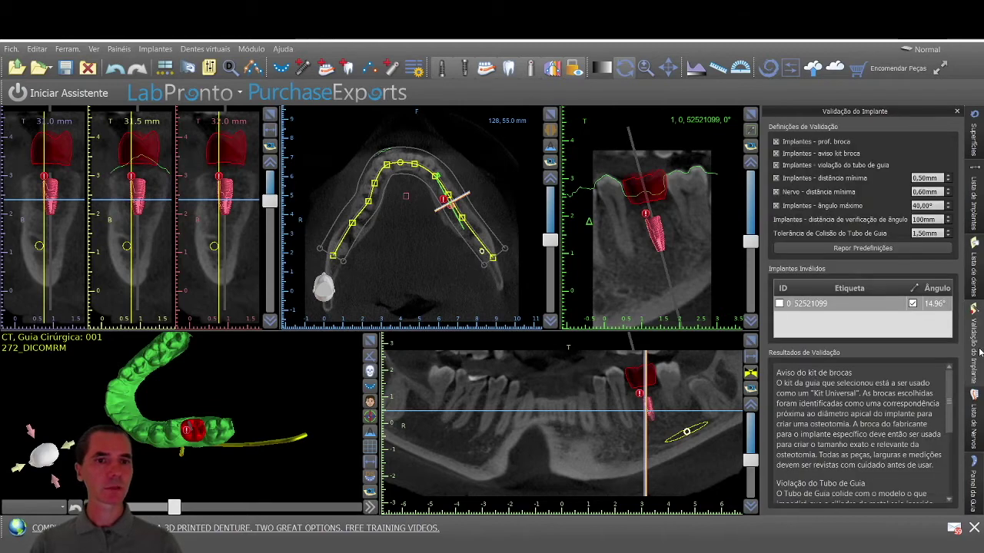
{"action": "left_click", "coordinate": [776, 142]}
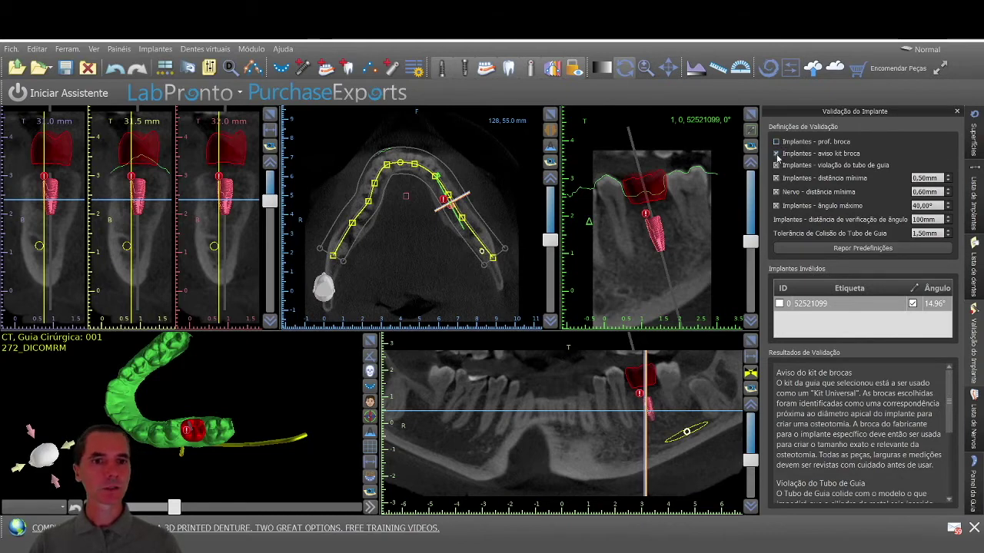
{"action": "left_click", "coordinate": [777, 155]}
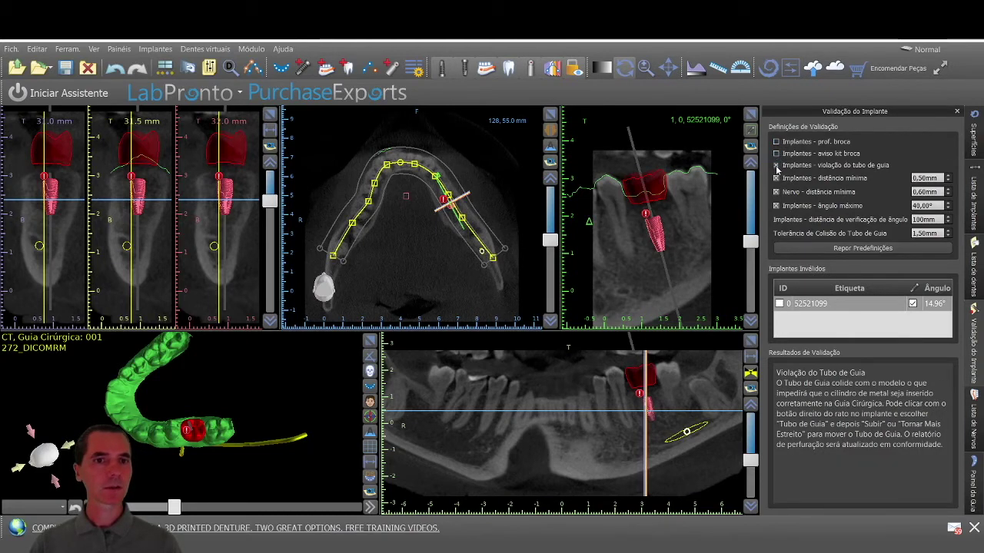
{"action": "left_click", "coordinate": [776, 166]}
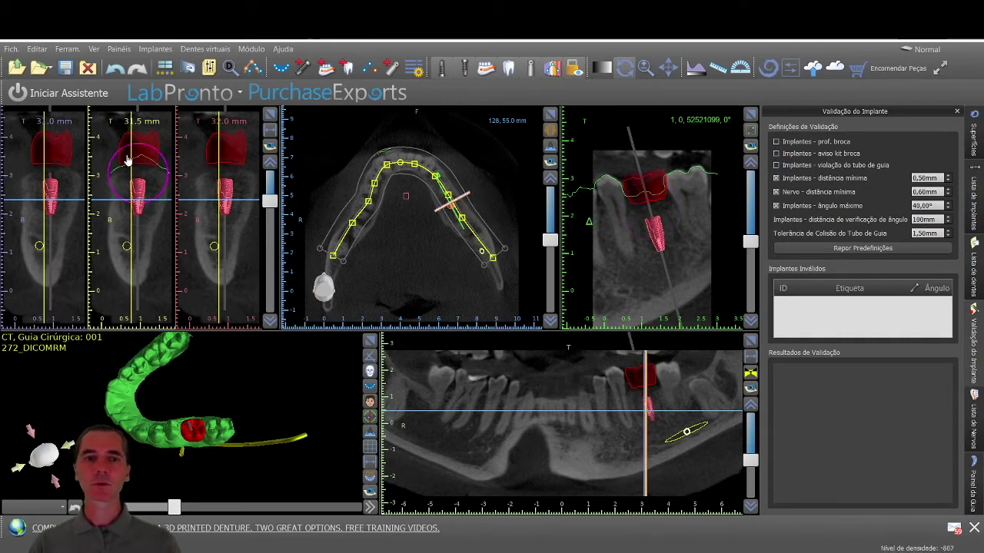
- Disable the minimum implant distance and maximum angle checks, and set the minimum nerve distance to 2.50 mm
{"action": "left_click", "coordinate": [127, 156]}
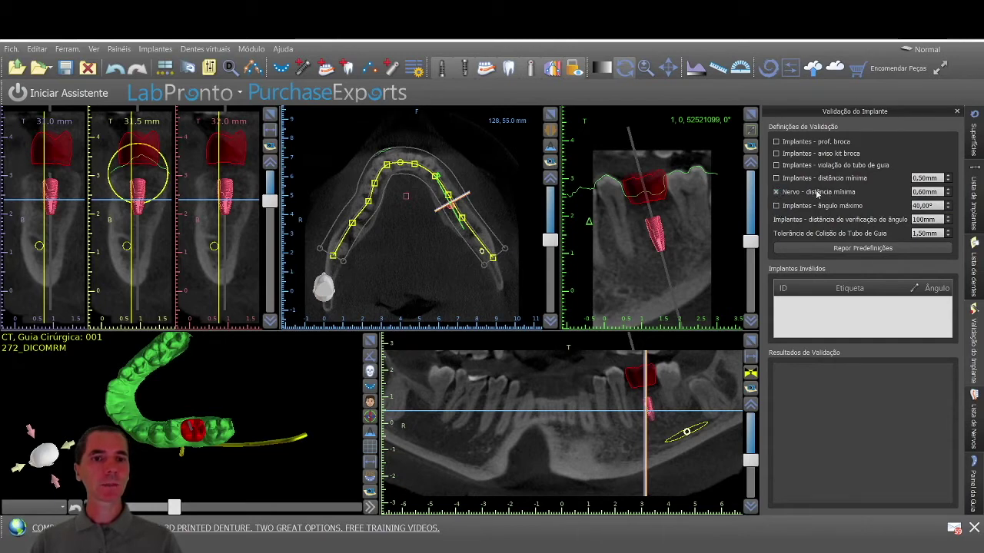
{"action": "left_click", "coordinate": [950, 191]}
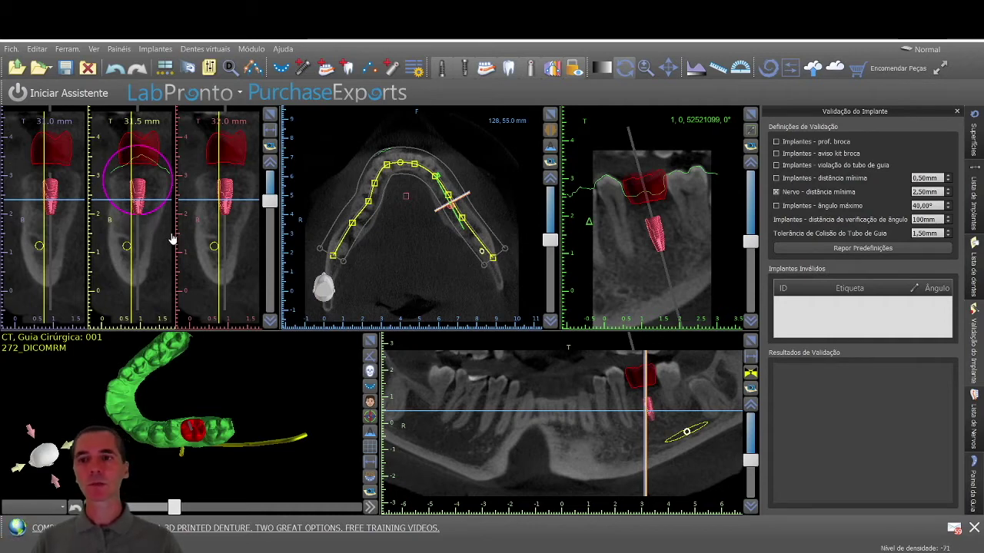
- Replace the implant with the 13.00 mm long Torq MI - Porous model, keeping the 4.00 platform
{"action": "right_click", "coordinate": [139, 194]}
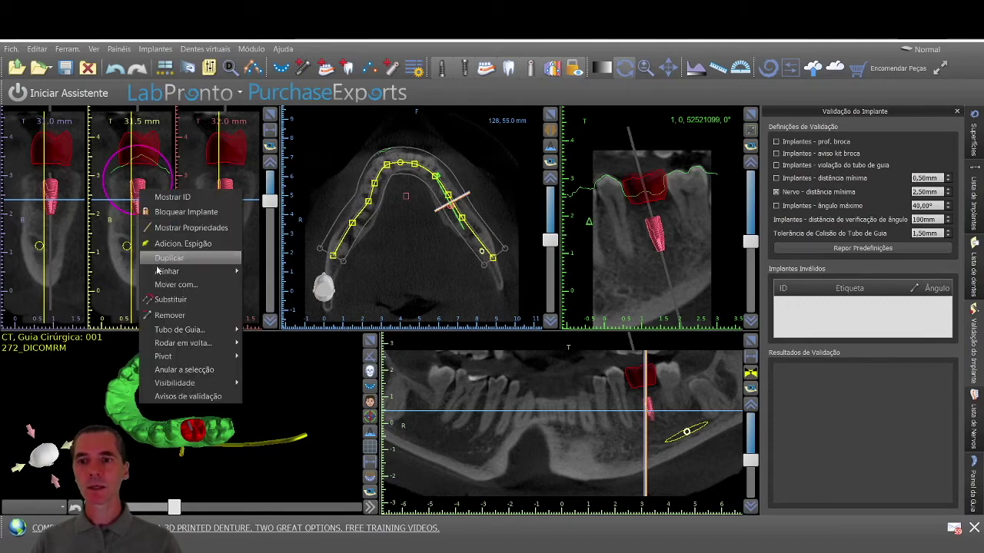
{"action": "left_click", "coordinate": [160, 305]}
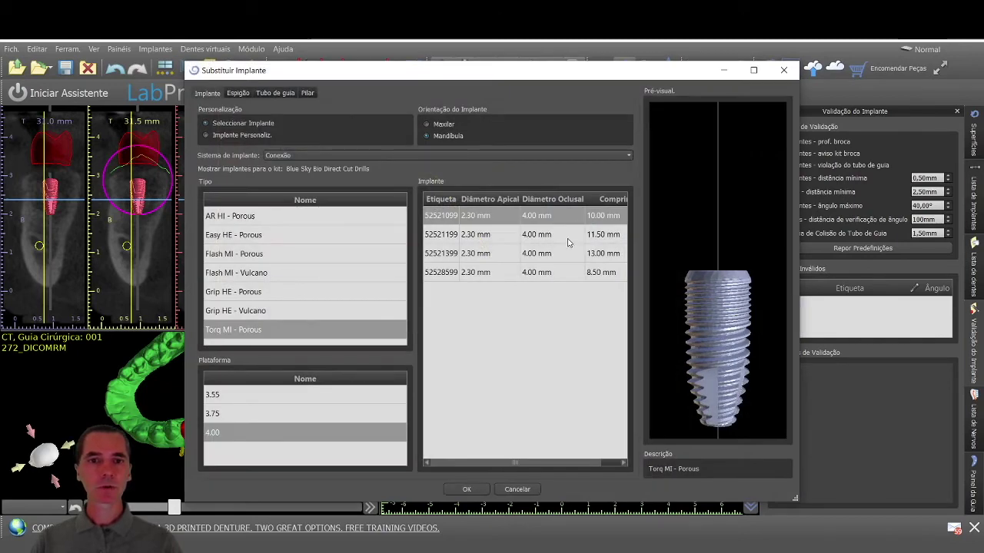
{"action": "left_click", "coordinate": [481, 257]}
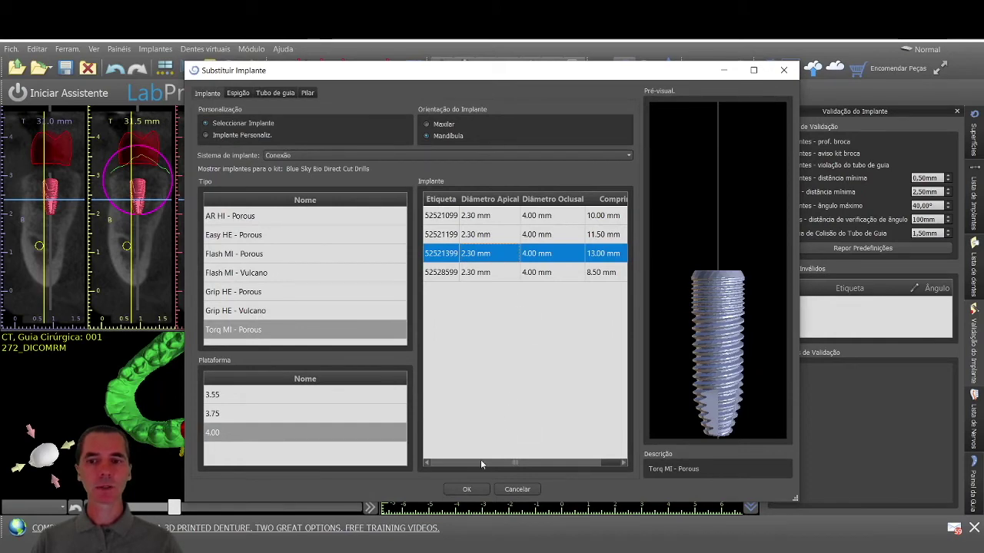
{"action": "left_click", "coordinate": [465, 489]}
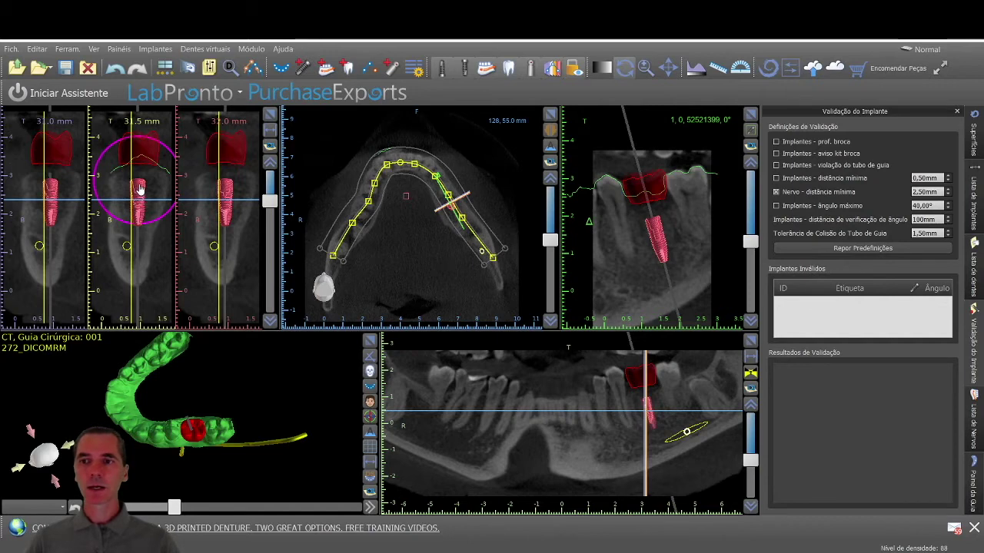
- Move the implant towards the nerve in the cross-sectional view to test the distance check, then reposition it higher beneath the virtual molar
{"action": "scroll", "coordinate": [139, 191], "scroll_direction": "down", "scroll_amount": 3}
{"action": "left_click_drag", "start_coordinate": [139, 191], "coordinate": [135, 202]}
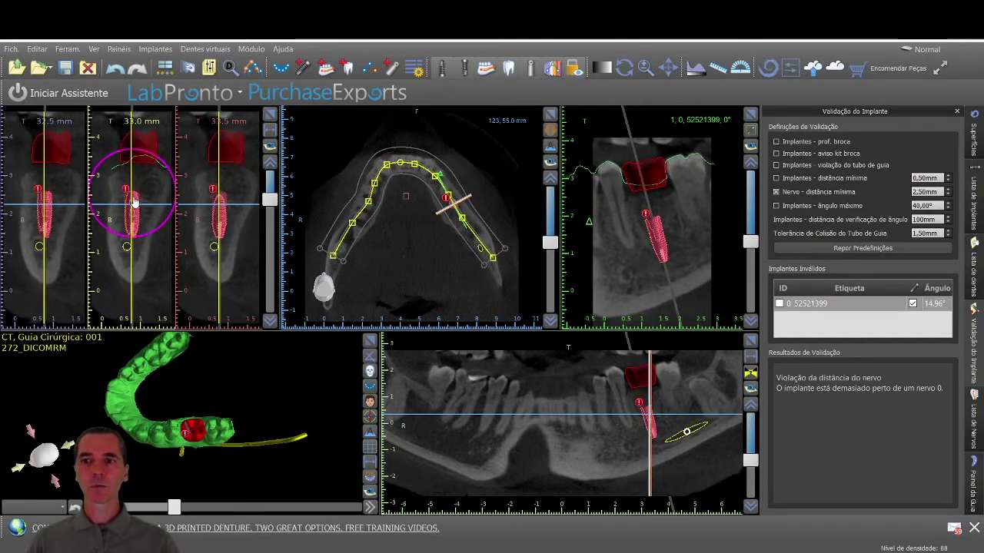
{"action": "mouse_move", "coordinate": [135, 201]}
{"action": "left_mouse_down"}
{"action": "mouse_move", "coordinate": [141, 180]}
{"action": "mouse_move", "coordinate": [141, 189]}
{"action": "left_mouse_up"}
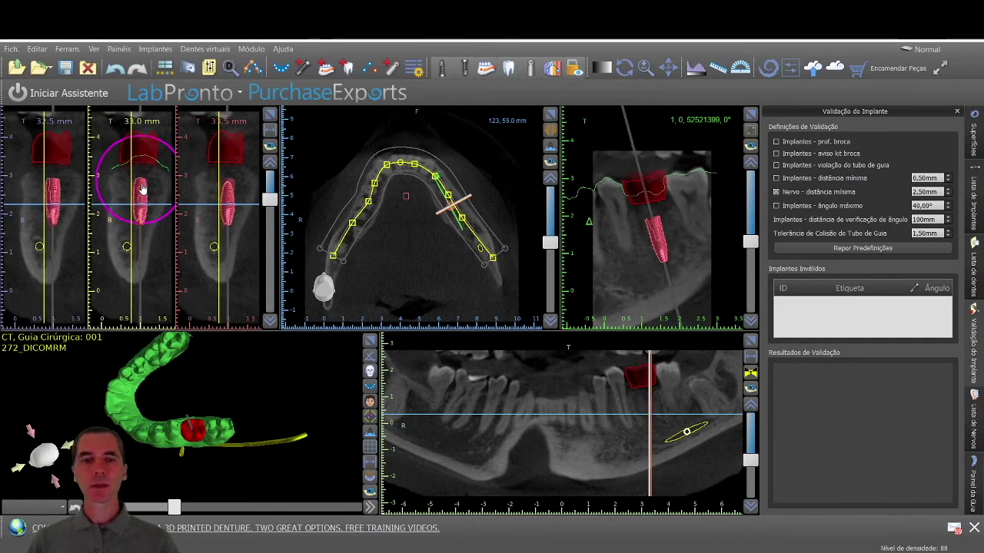
{"action": "left_click_drag", "start_coordinate": [142, 189], "coordinate": [142, 186]}
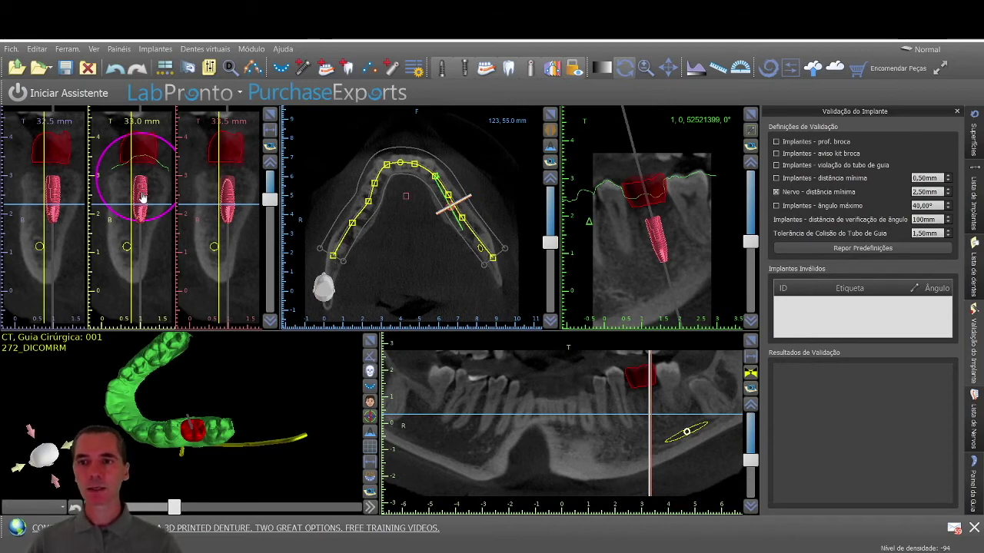
- Add a custom abutment to the implant with a length of 2.00 mm, diameter of 3.00 mm and angle of 0.00°
{"action": "right_click", "coordinate": [142, 198]}
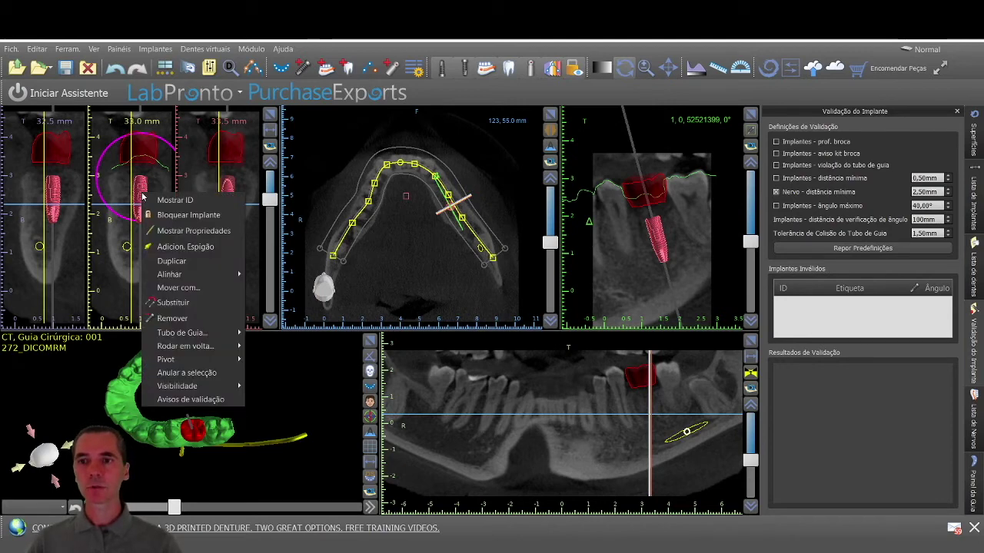
{"action": "left_click", "coordinate": [190, 247]}
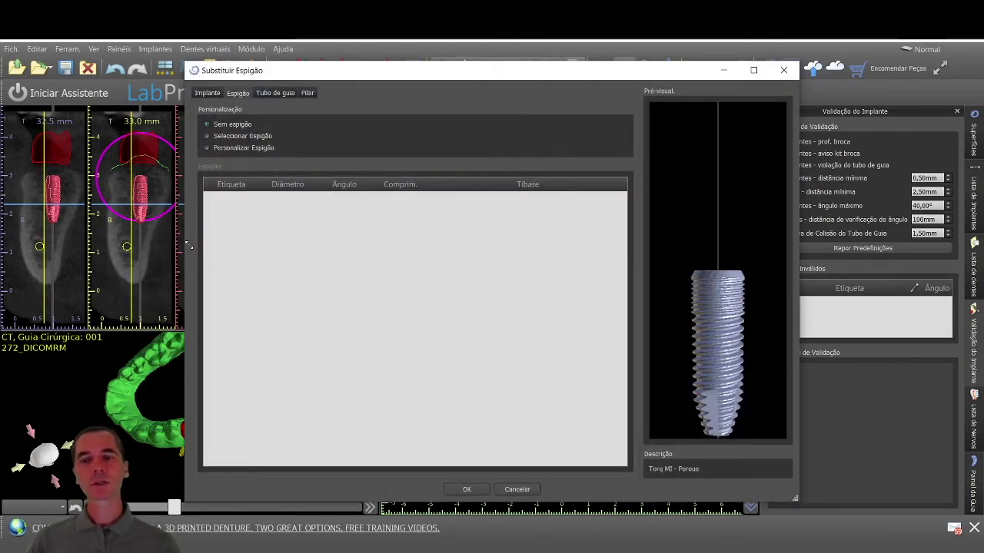
{"action": "left_click", "coordinate": [230, 148]}
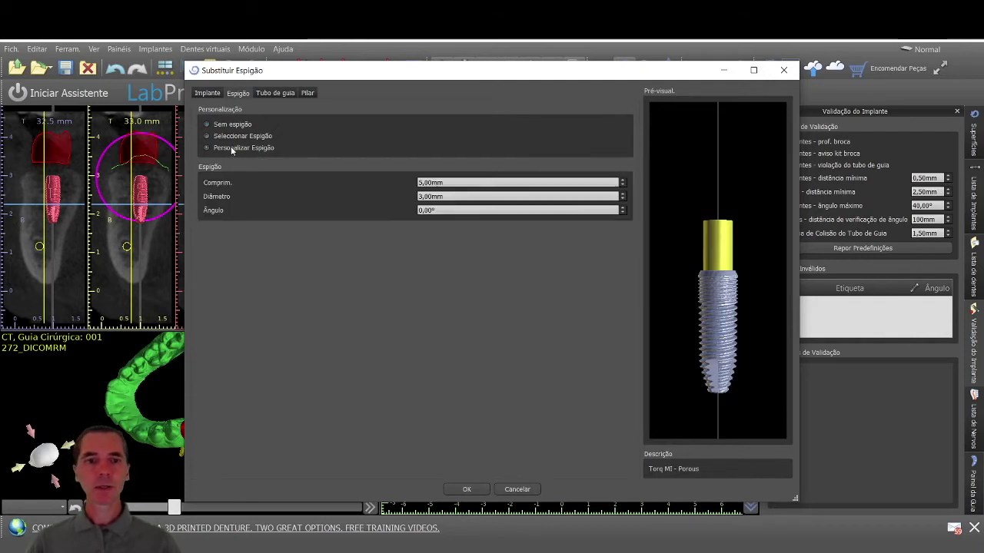
{"action": "double_click", "coordinate": [424, 182]}
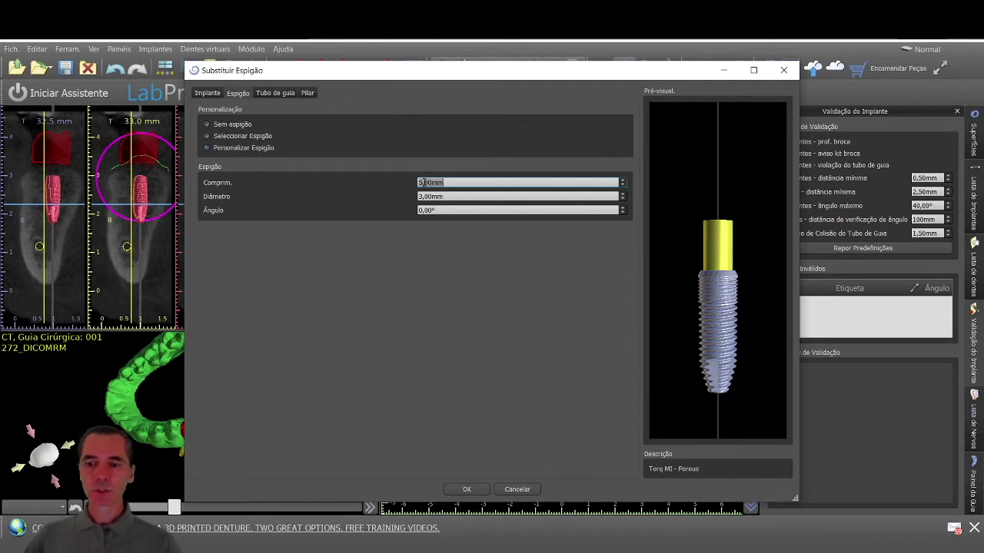
{"action": "type", "text": "3"}
{"action": "key", "text": "Return"}
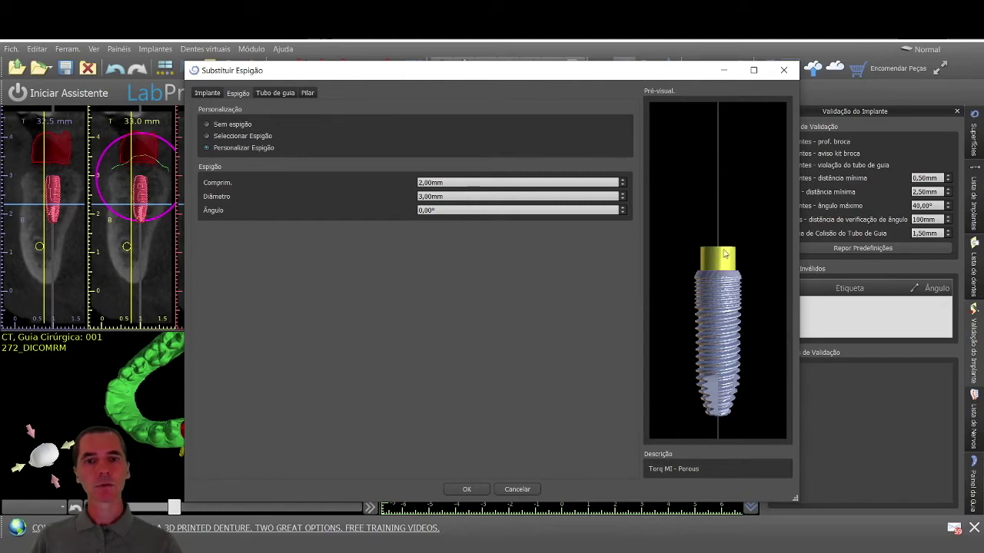
{"action": "left_click", "coordinate": [466, 489]}
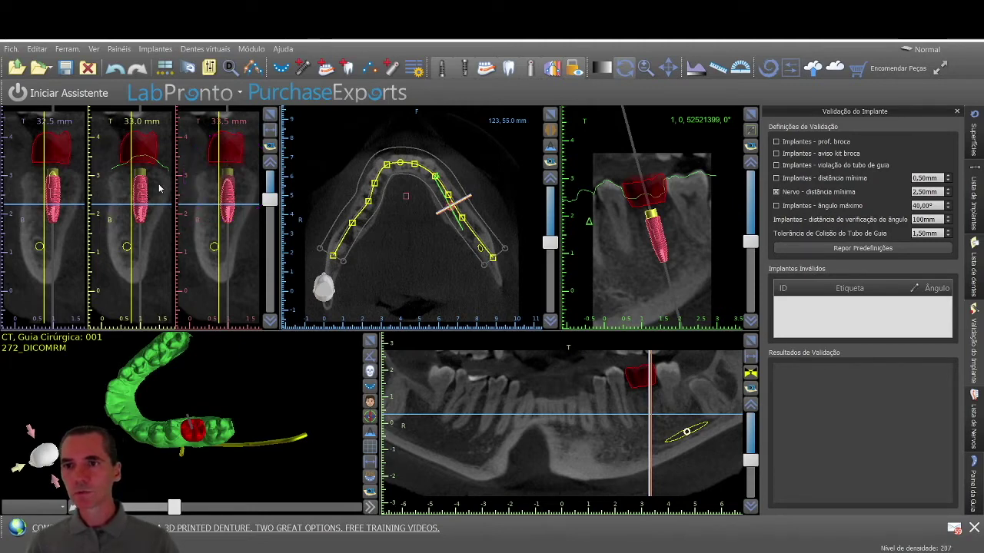
- Fine-tune the position of the implant and its abutment within the bone in the cross-sectional view
{"action": "left_click_drag", "start_coordinate": [137, 193], "coordinate": [136, 194]}
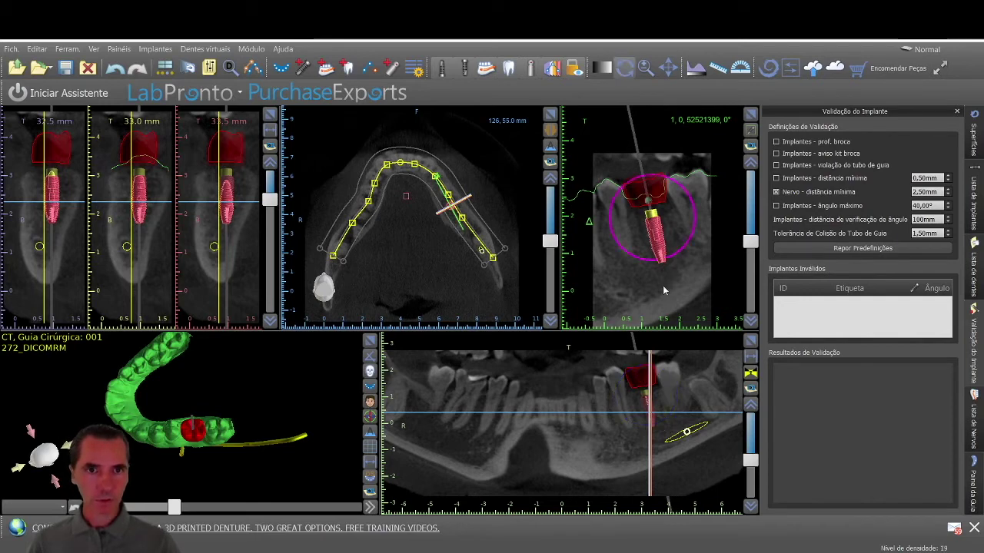
{"action": "left_click", "coordinate": [655, 240]}
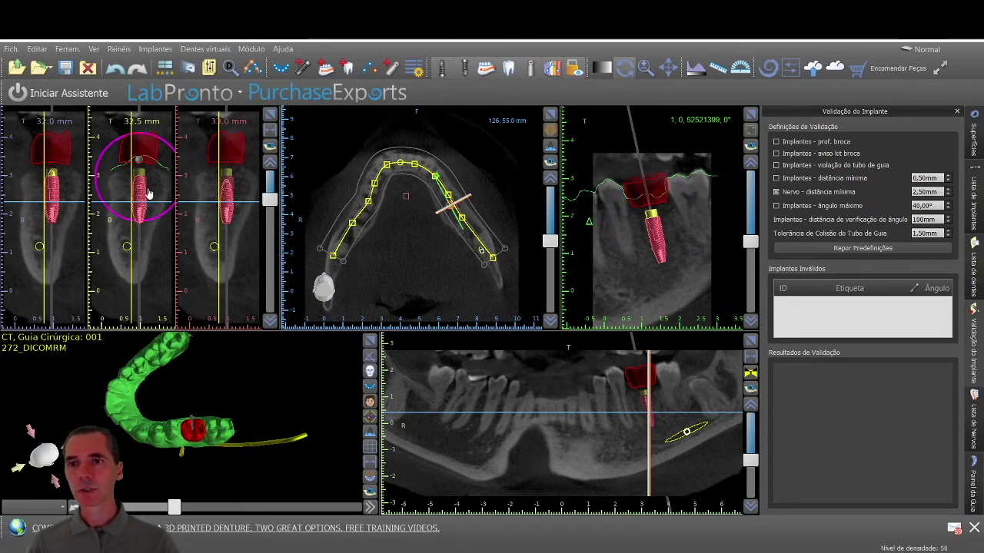
{"action": "left_click", "coordinate": [149, 221]}
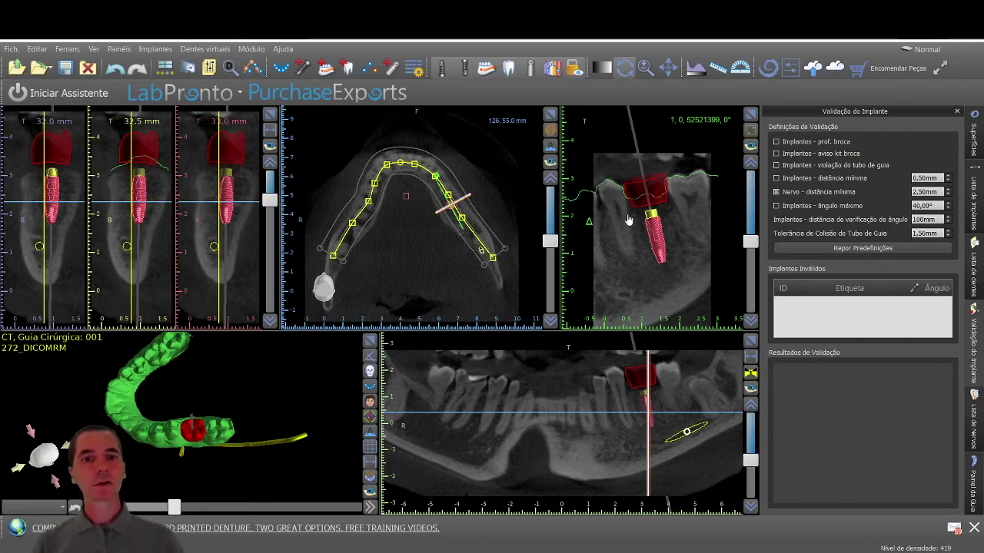
- Examine the bone, neighbouring roots and nerve around the implant by rotating the enlarged implant section about its axis, then restore the multi-view layout
{"action": "left_click", "coordinate": [752, 116]}
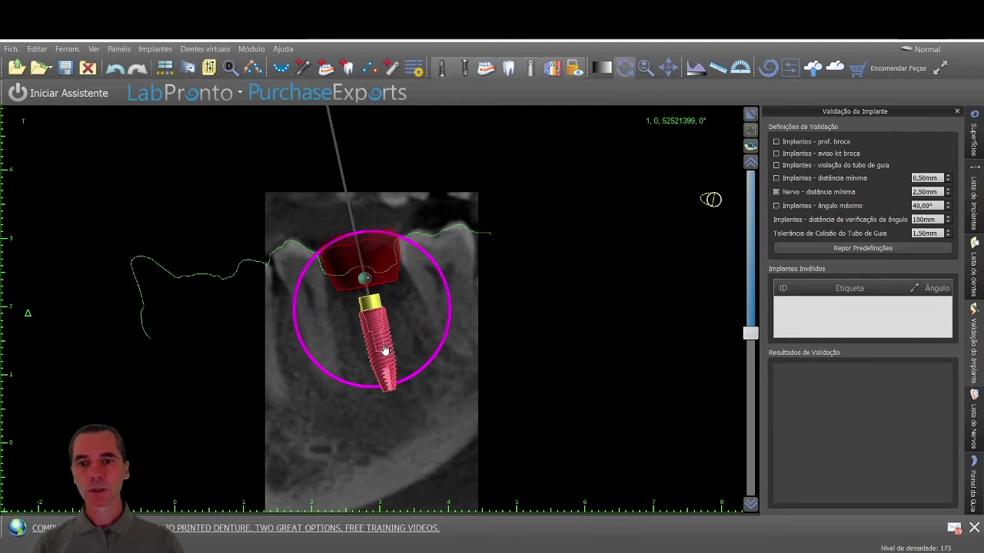
{"action": "scroll", "coordinate": [572, 352], "scroll_direction": "up", "scroll_amount": 5}
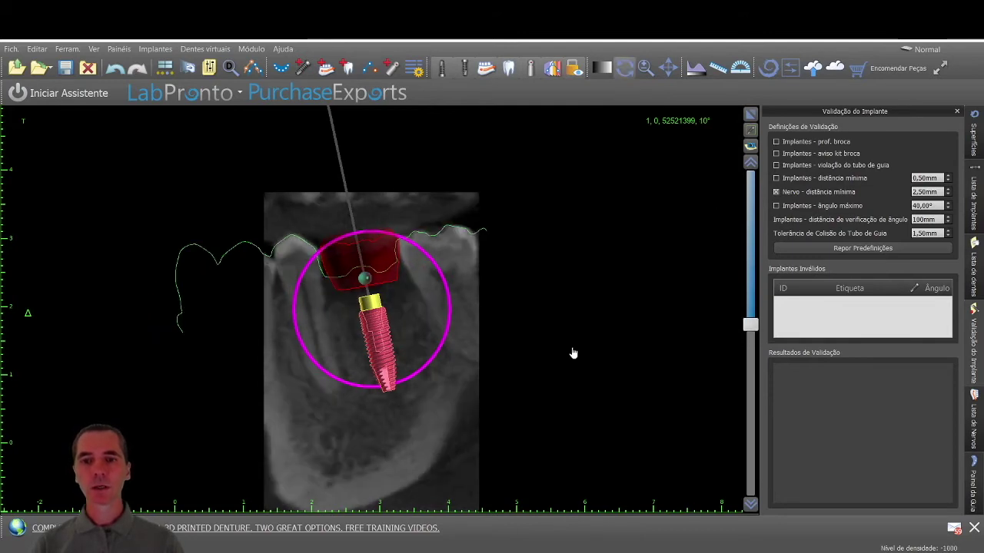
{"action": "scroll", "coordinate": [573, 353], "scroll_direction": "down", "scroll_amount": 2}
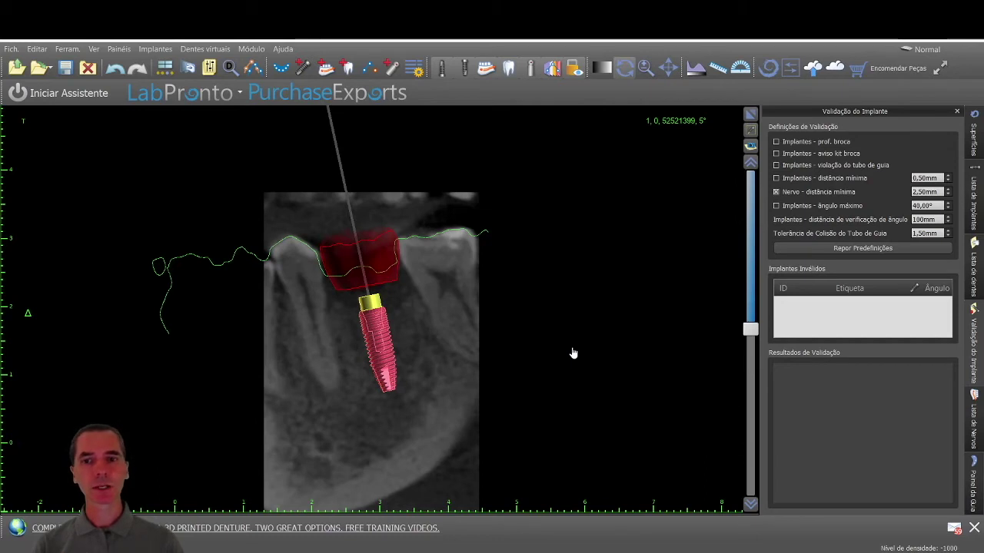
{"action": "scroll", "coordinate": [573, 353], "scroll_direction": "up", "scroll_amount": 1}
{"action": "scroll", "coordinate": [573, 353], "scroll_direction": "up", "scroll_amount": 6}
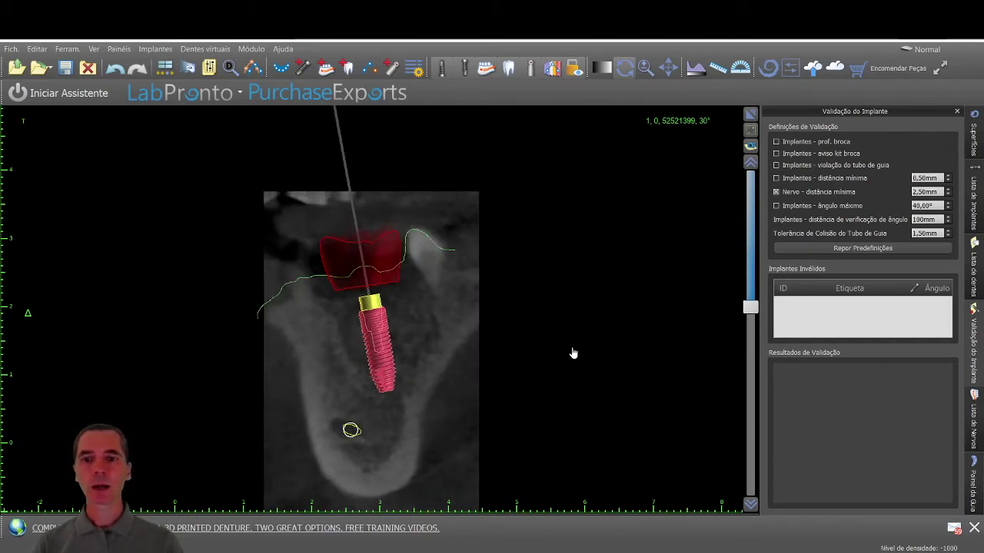
{"action": "scroll", "coordinate": [572, 353], "scroll_direction": "up", "scroll_amount": 2}
{"action": "scroll", "coordinate": [573, 353], "scroll_direction": "up", "scroll_amount": 4}
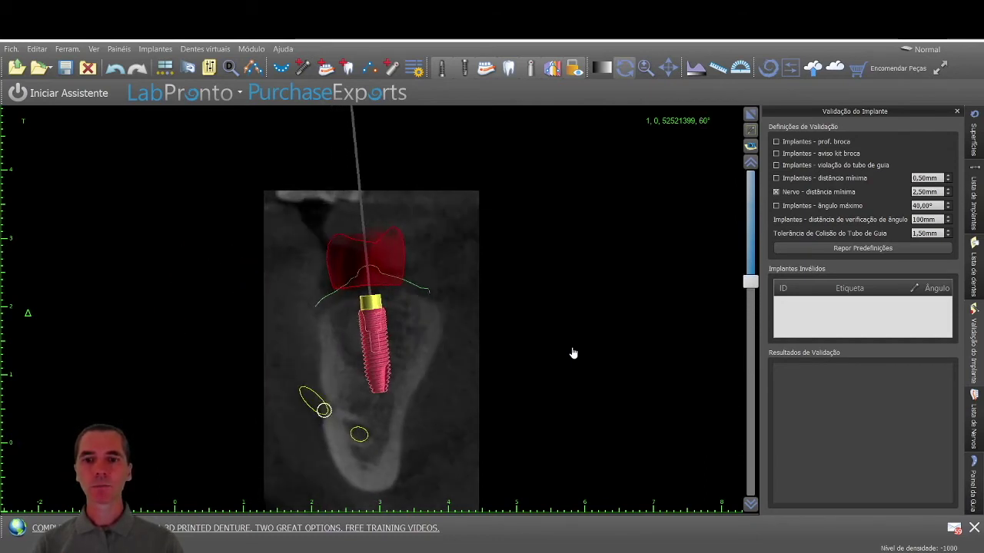
{"action": "scroll", "coordinate": [573, 353], "scroll_direction": "up", "scroll_amount": 3}
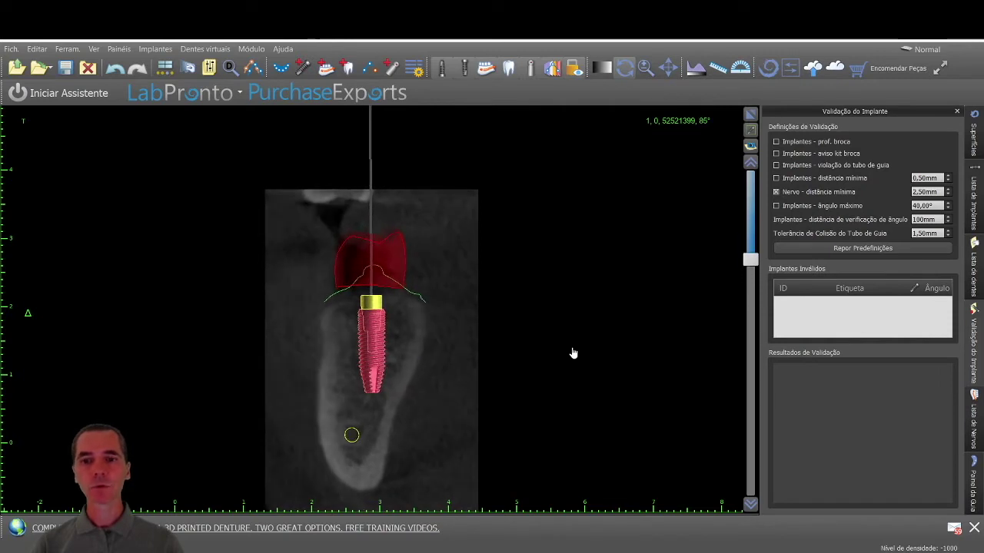
{"action": "scroll", "coordinate": [573, 353], "scroll_direction": "up", "scroll_amount": 1}
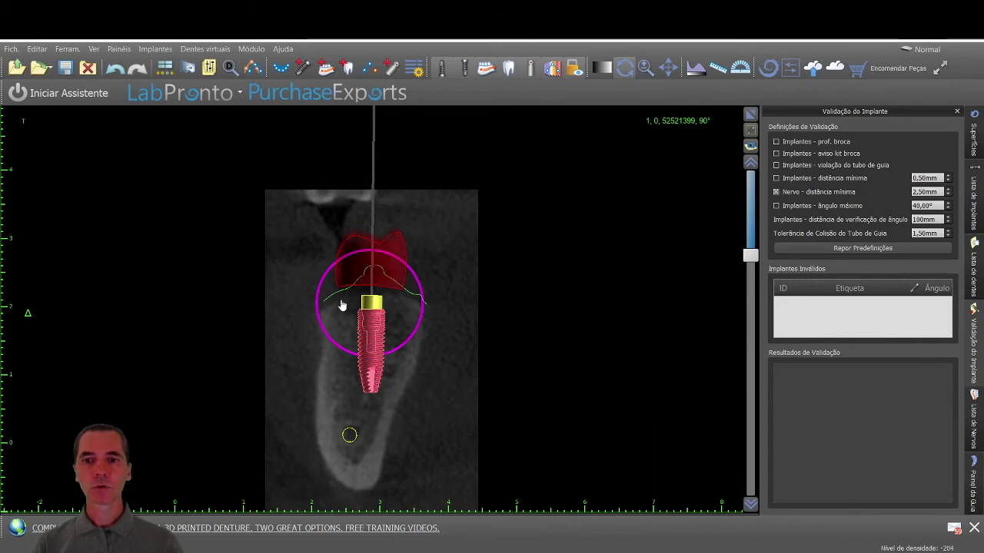
{"action": "scroll", "coordinate": [632, 357], "scroll_direction": "up", "scroll_amount": 5}
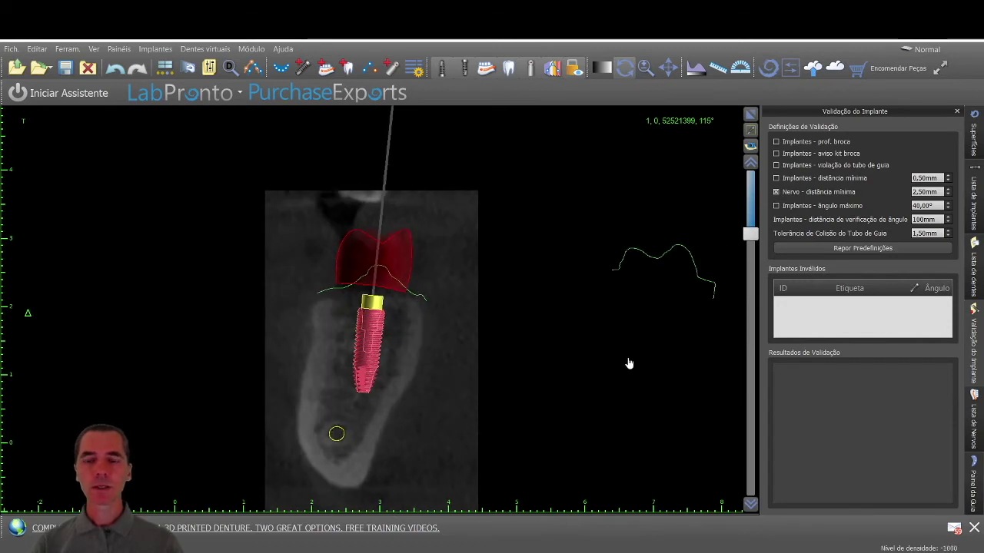
{"action": "scroll", "coordinate": [629, 363], "scroll_direction": "up", "scroll_amount": 11}
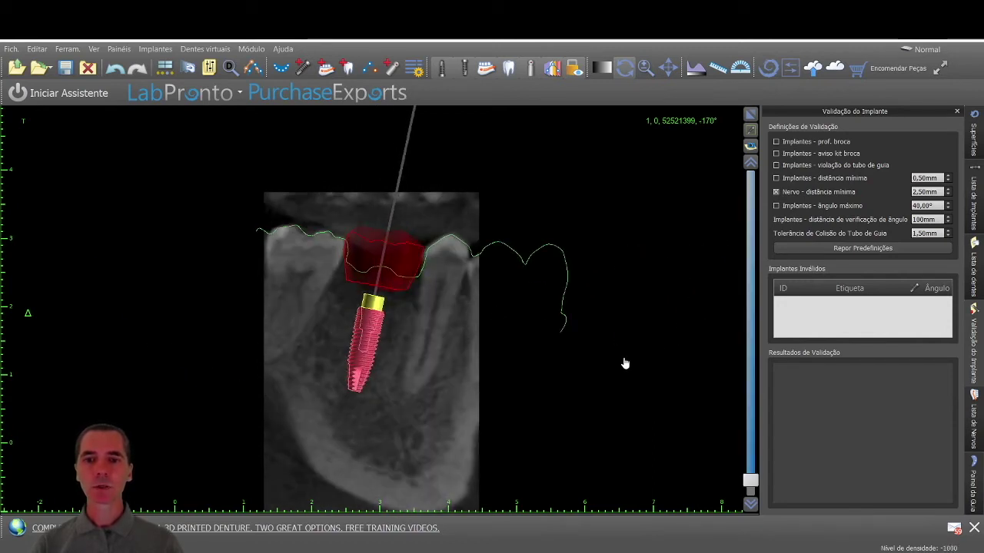
{"action": "mouse_move", "coordinate": [296, 291]}
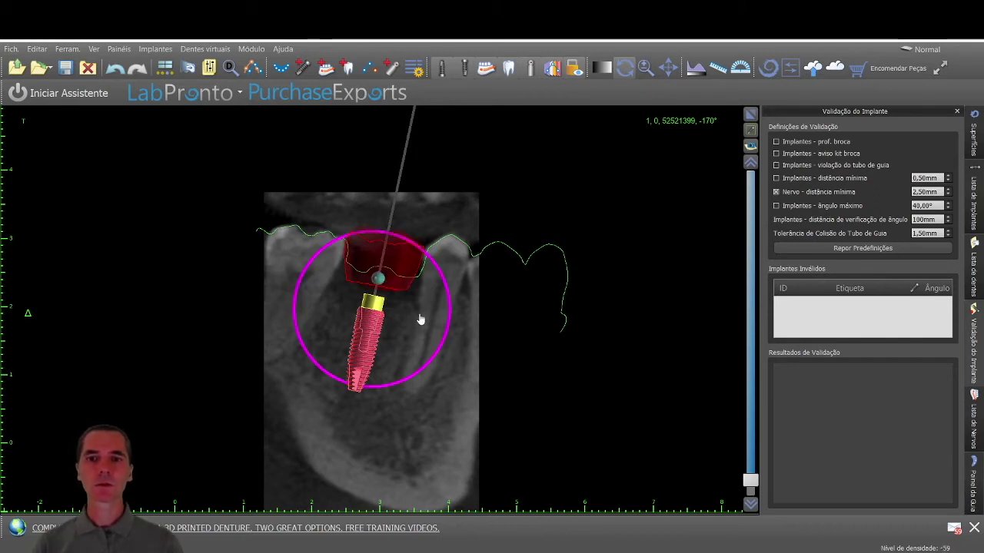
{"action": "scroll", "coordinate": [598, 398], "scroll_direction": "up", "scroll_amount": 5}
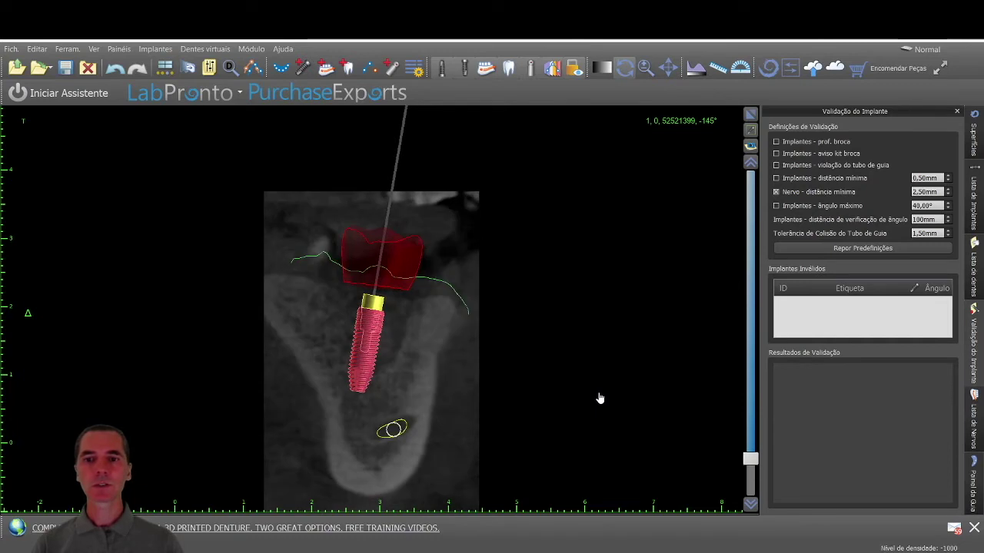
{"action": "scroll", "coordinate": [600, 398], "scroll_direction": "up", "scroll_amount": 12}
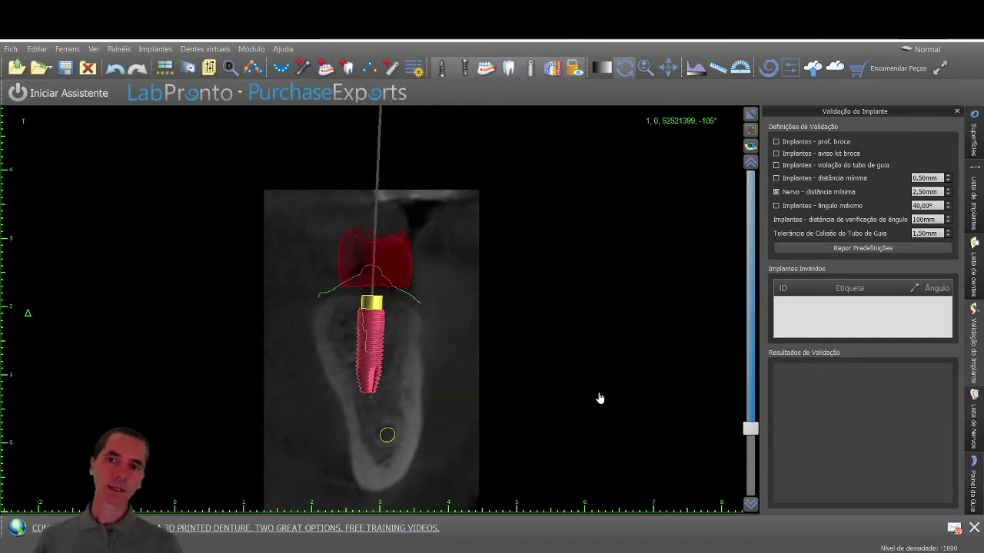
{"action": "scroll", "coordinate": [592, 398], "scroll_direction": "up", "scroll_amount": 3}
{"action": "mouse_move", "coordinate": [368, 312]}
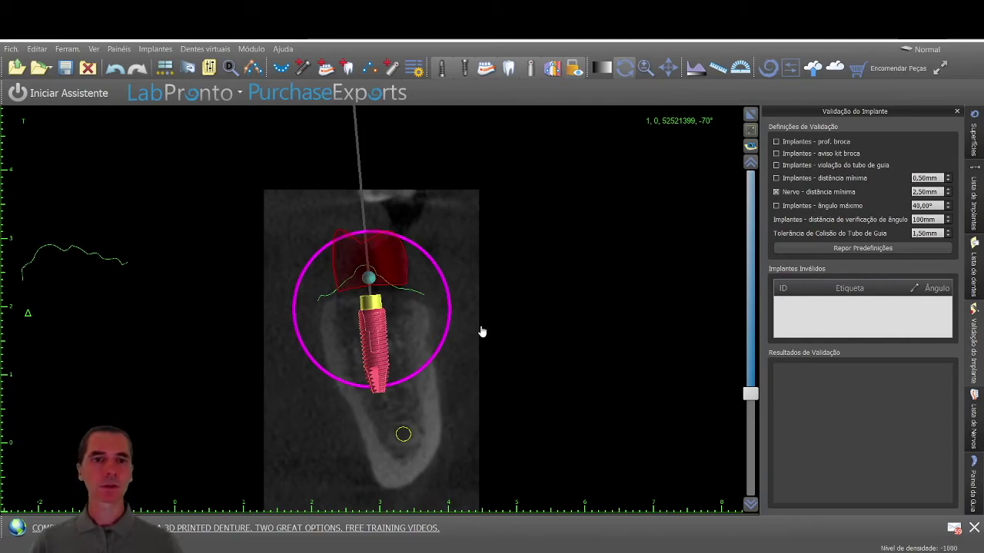
{"action": "left_click", "coordinate": [750, 114]}
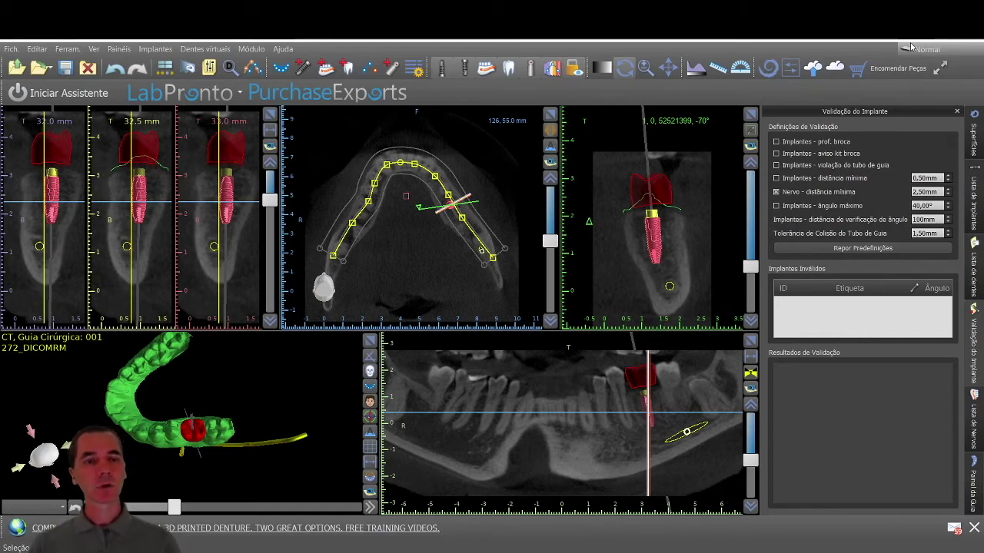
- Show the Original CT surface and turn the 3D model to a frontal view of the mandible
{"action": "left_click", "coordinate": [973, 132]}
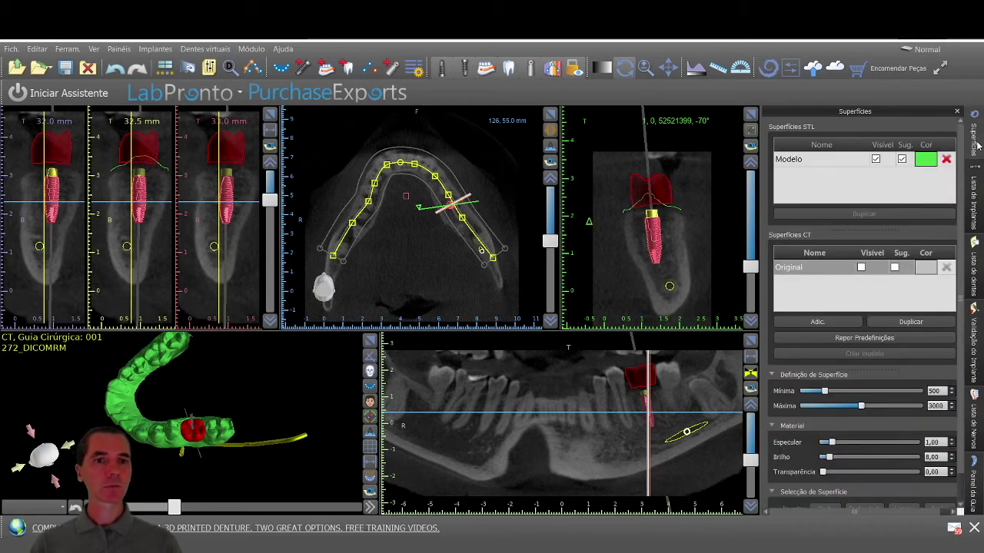
{"action": "left_click", "coordinate": [860, 267]}
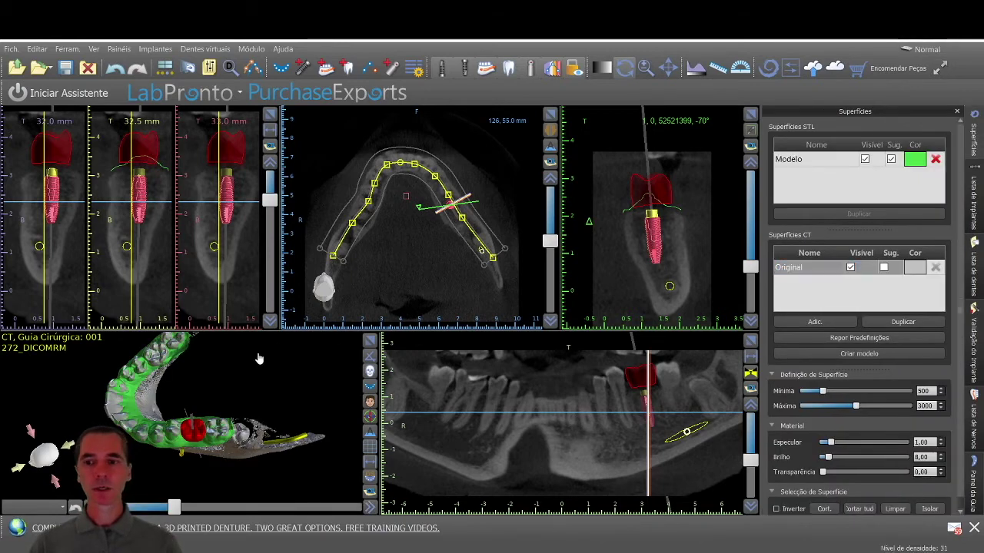
{"action": "left_click_drag", "start_coordinate": [162, 492], "coordinate": [285, 459]}
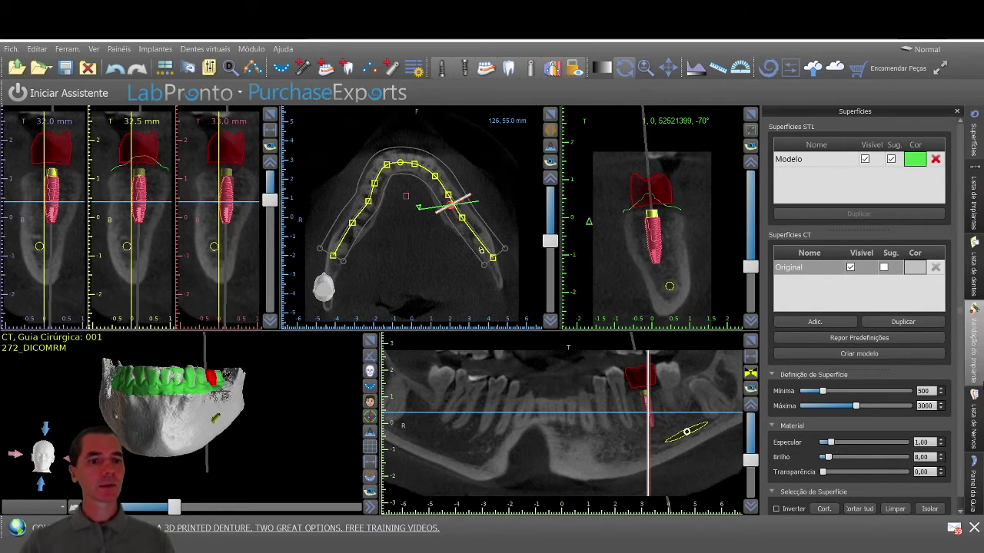
- Generate the planning report from the guide panel and save it as 001.pdf in the Documents folder
{"action": "left_click", "coordinate": [975, 489]}
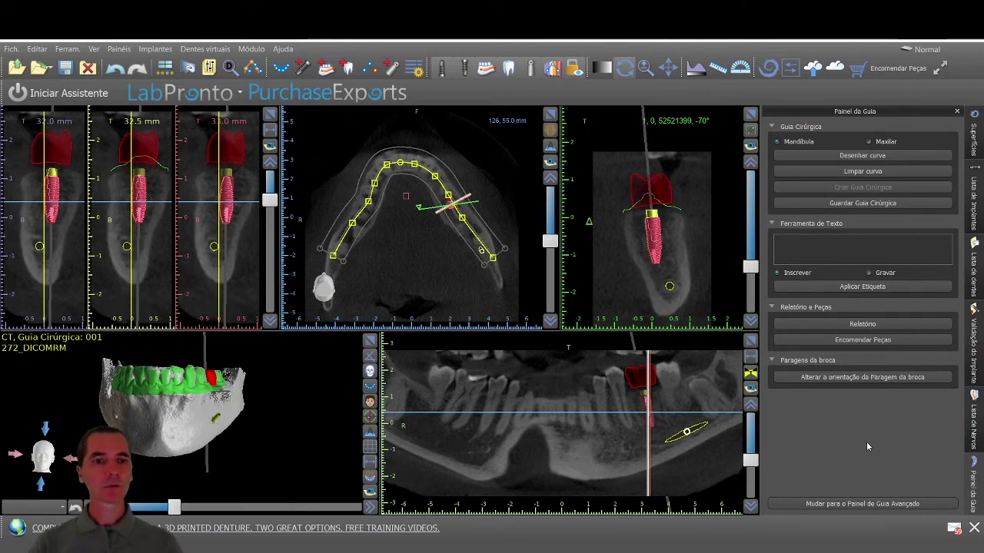
{"action": "left_click", "coordinate": [859, 326]}
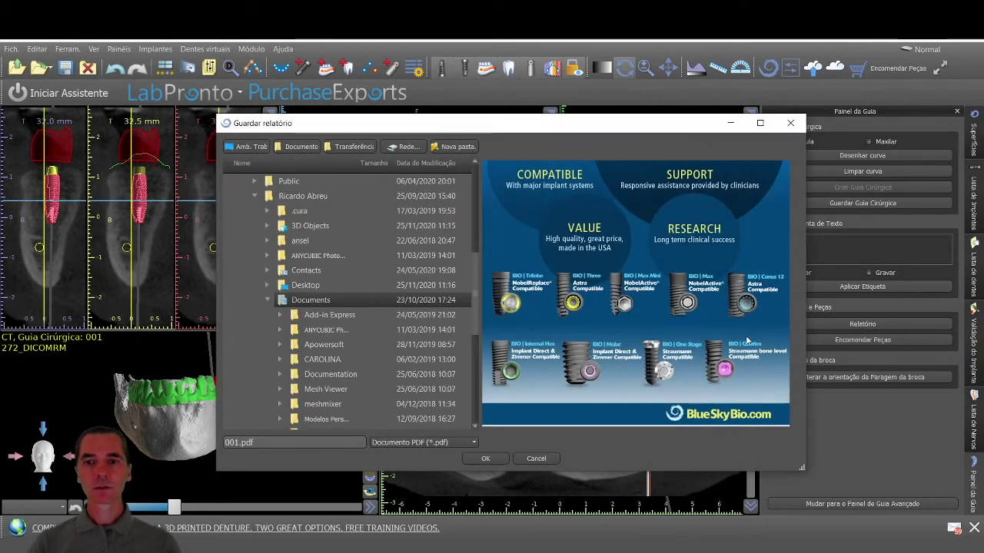
{"action": "left_click", "coordinate": [486, 458]}
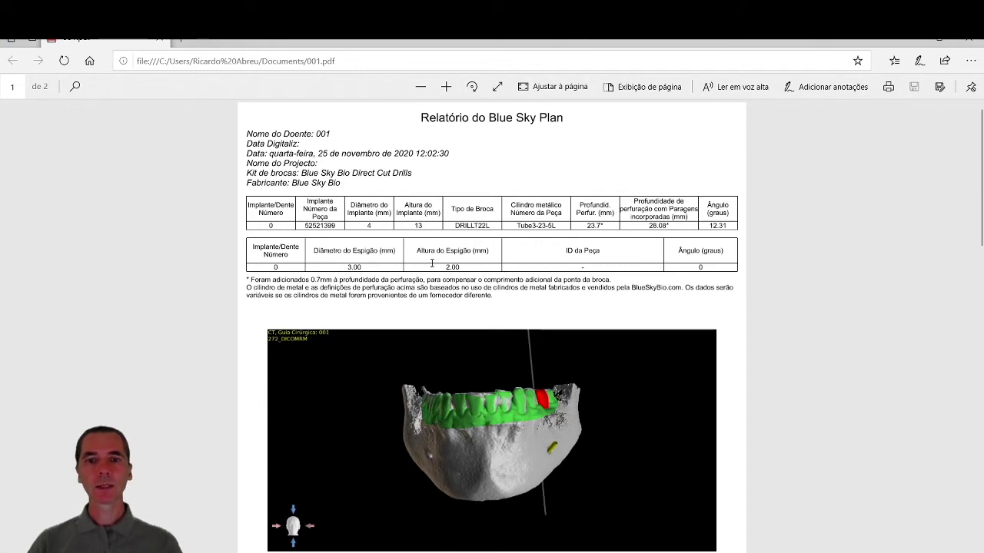
- Review both pages of the PDF report, checking the implant, drill and abutment tables and the captured views, and close it
{"action": "scroll", "coordinate": [761, 336], "scroll_direction": "down", "scroll_amount": 3}
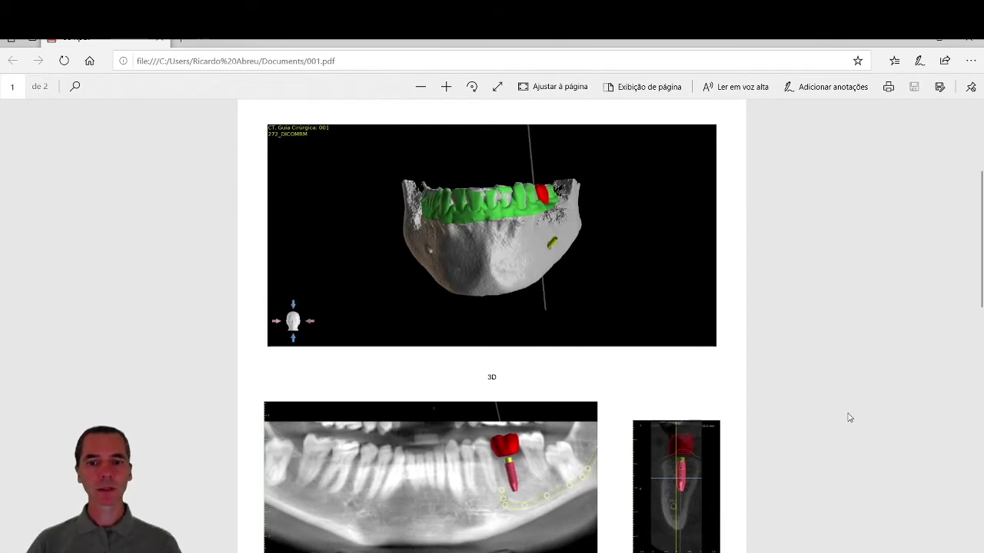
{"action": "scroll", "coordinate": [849, 417], "scroll_direction": "down", "scroll_amount": 2}
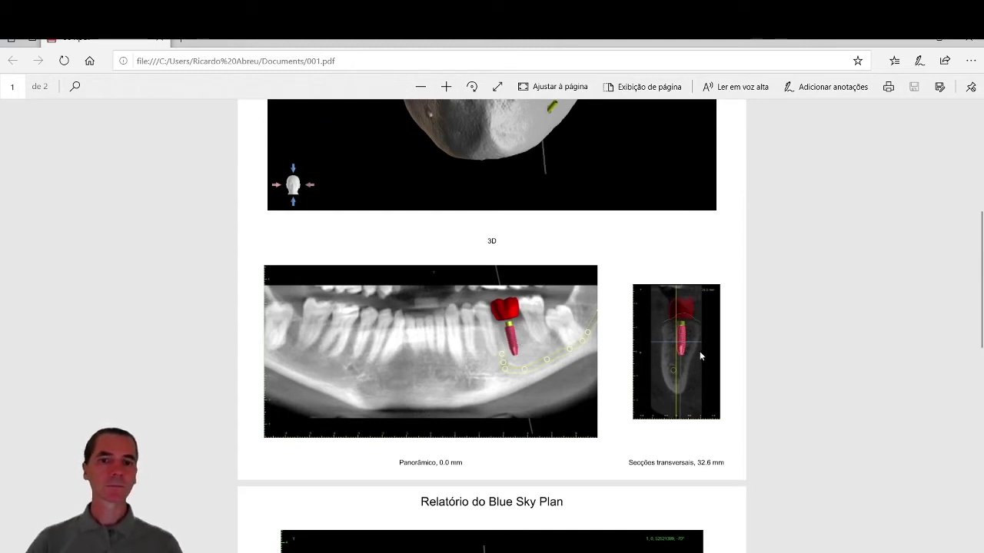
{"action": "scroll", "coordinate": [763, 385], "scroll_direction": "down", "scroll_amount": 3}
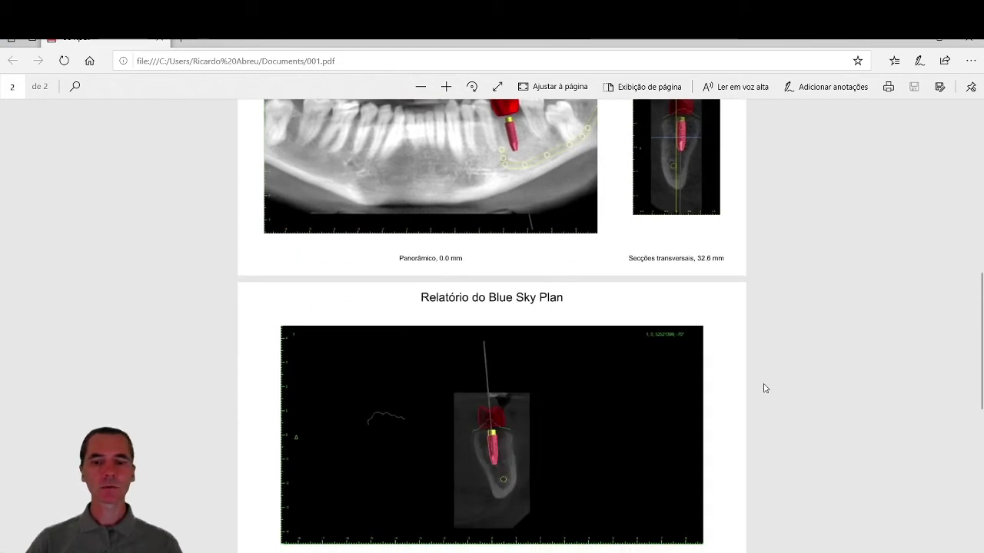
{"action": "scroll", "coordinate": [763, 388], "scroll_direction": "down", "scroll_amount": 3}
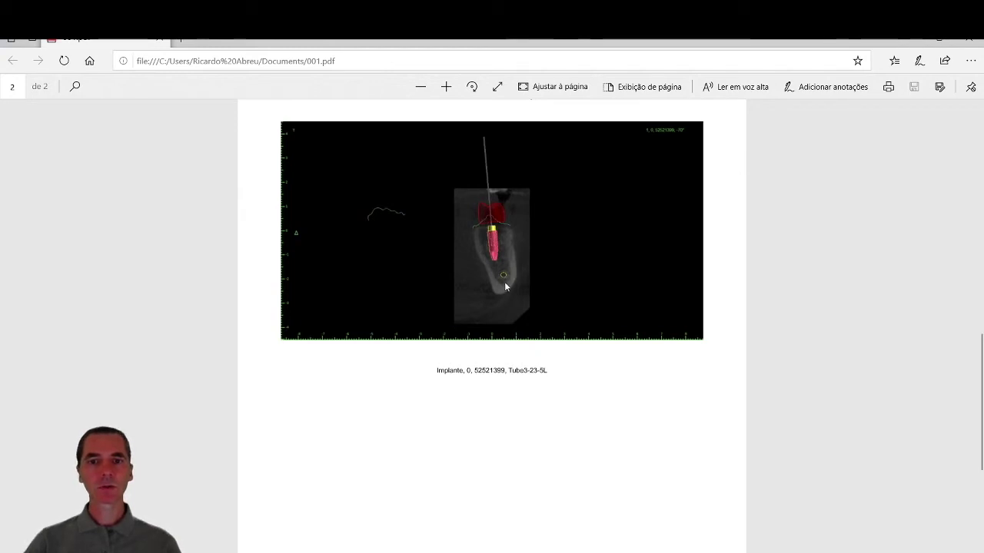
{"action": "scroll", "coordinate": [809, 371], "scroll_direction": "down", "scroll_amount": 4}
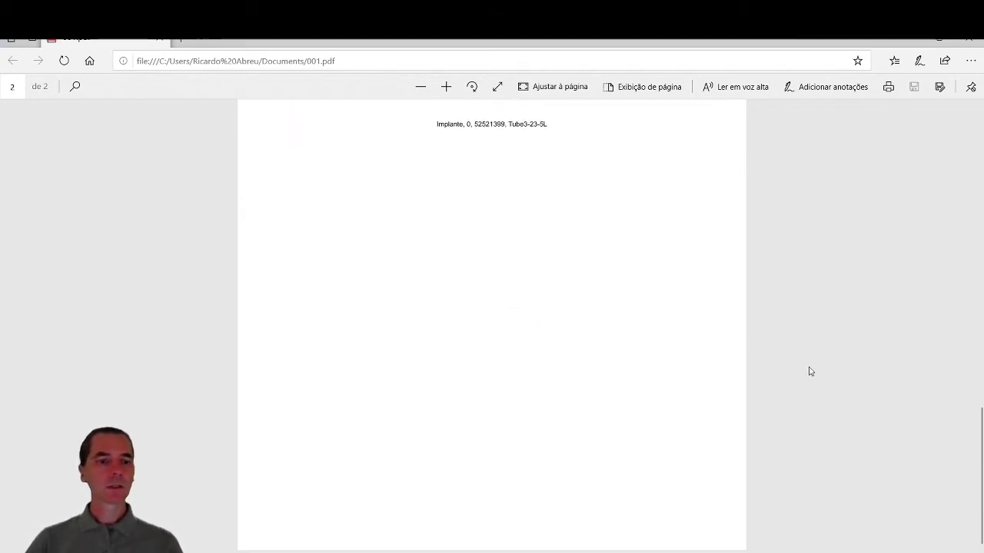
{"action": "scroll", "coordinate": [810, 372], "scroll_direction": "up", "scroll_amount": 20}
{"action": "scroll", "coordinate": [809, 371], "scroll_direction": "up", "scroll_amount": 1}
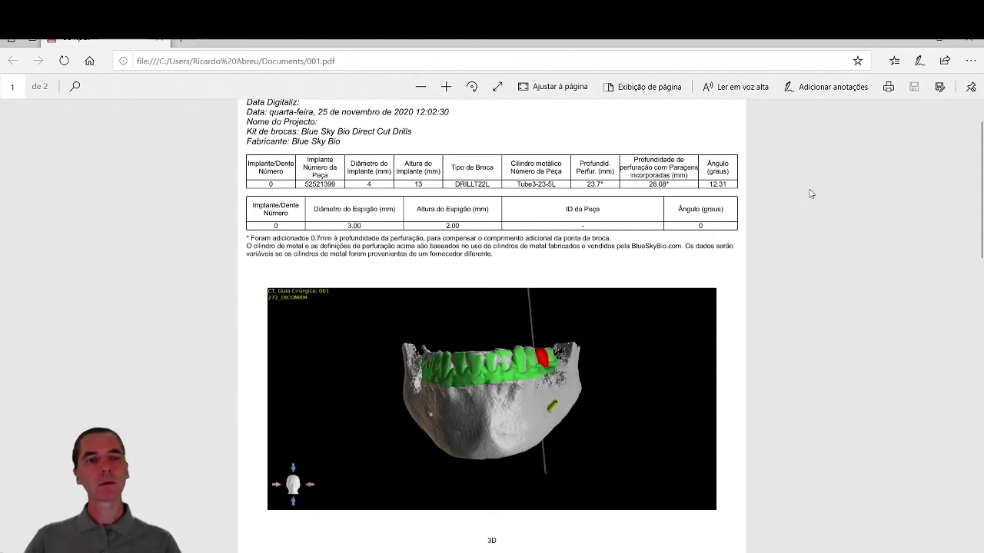
{"action": "left_click", "coordinate": [969, 48]}
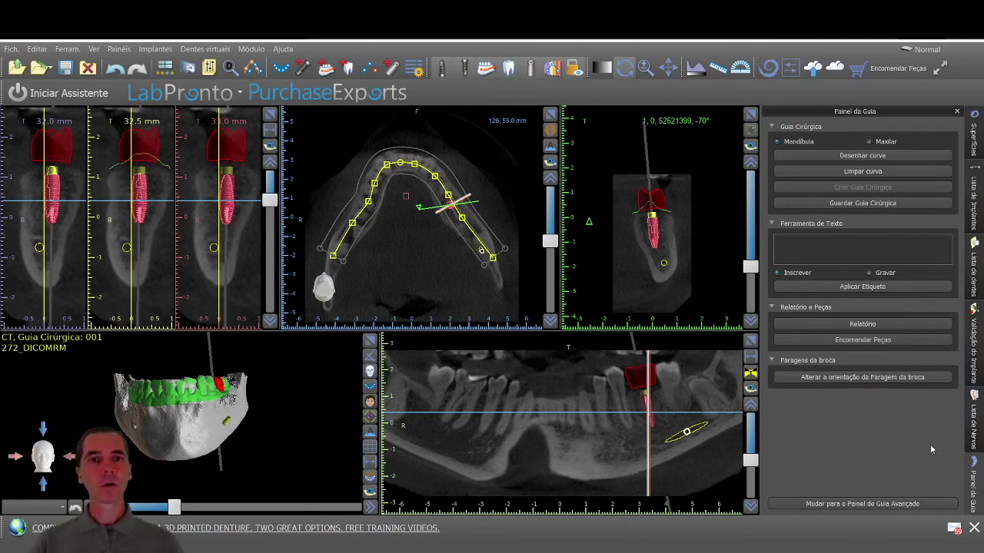
- Switch the surgical guide module to Advanced mode and set the metal cylinder edge height to 0 mm in the guide settings
{"action": "left_click", "coordinate": [926, 50]}
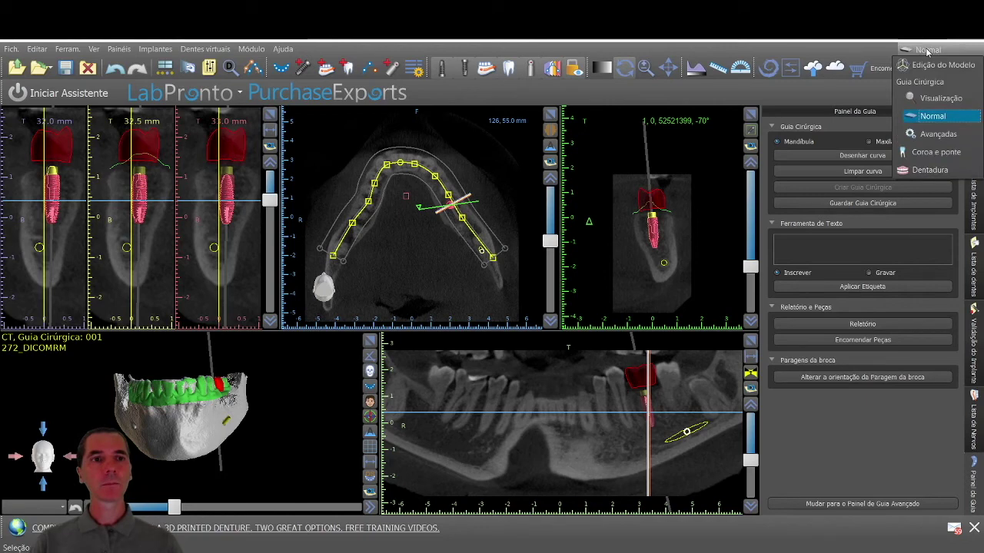
{"action": "left_click", "coordinate": [931, 136]}
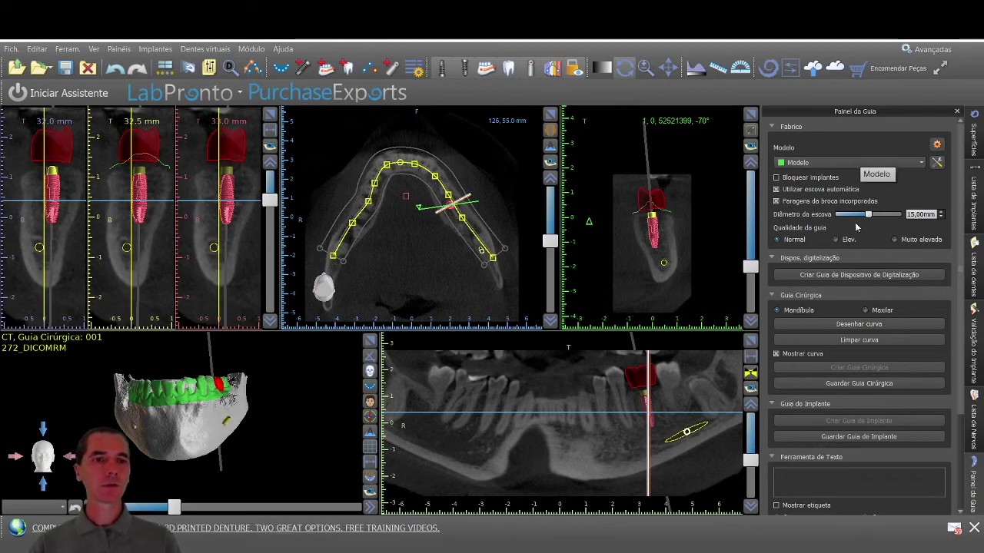
{"action": "left_click", "coordinate": [938, 145]}
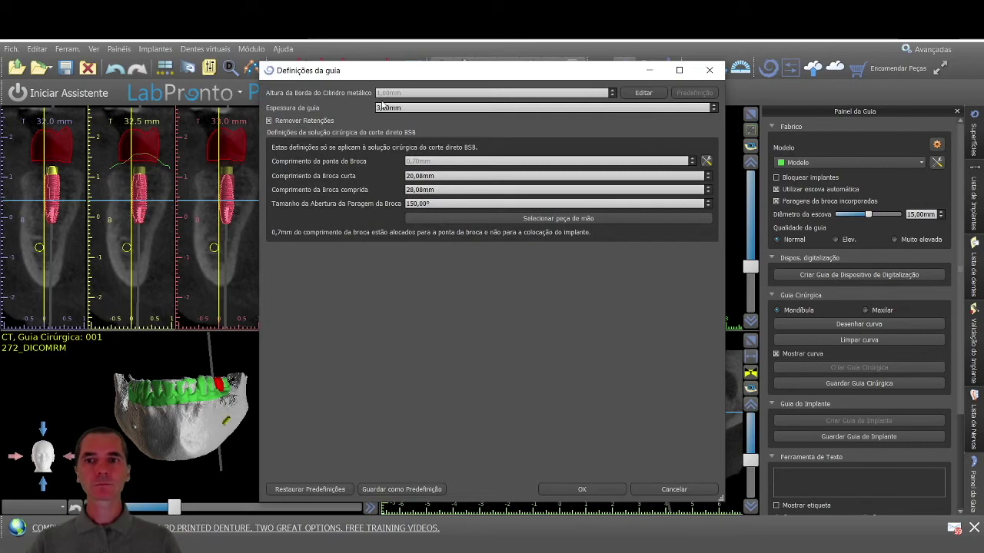
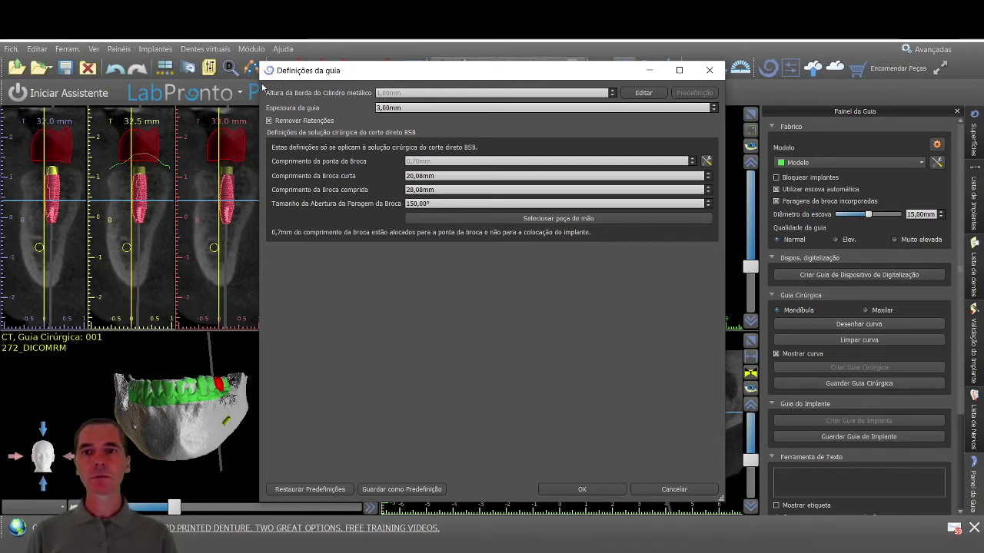
{"action": "left_click", "coordinate": [643, 93]}
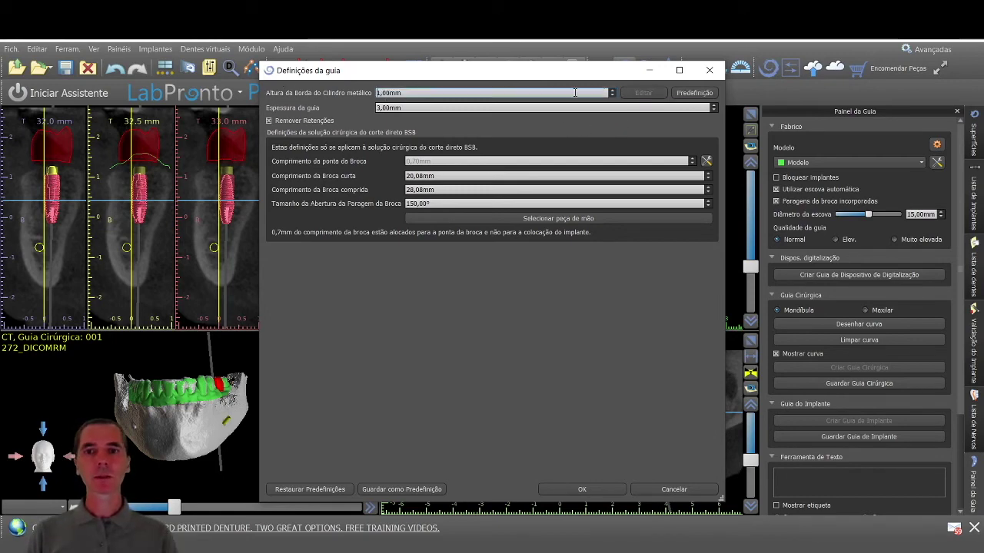
{"action": "left_click", "coordinate": [380, 93]}
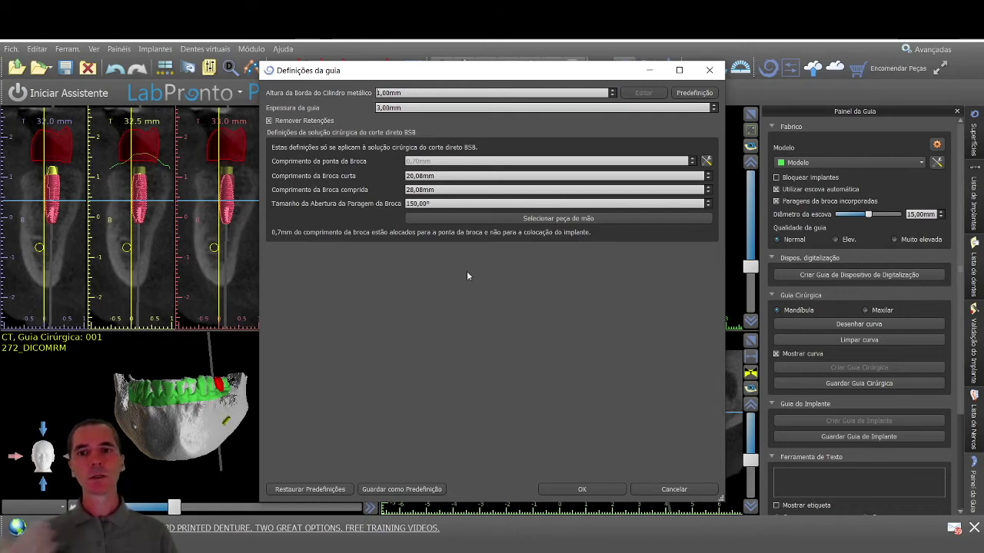
{"action": "double_click", "coordinate": [388, 93]}
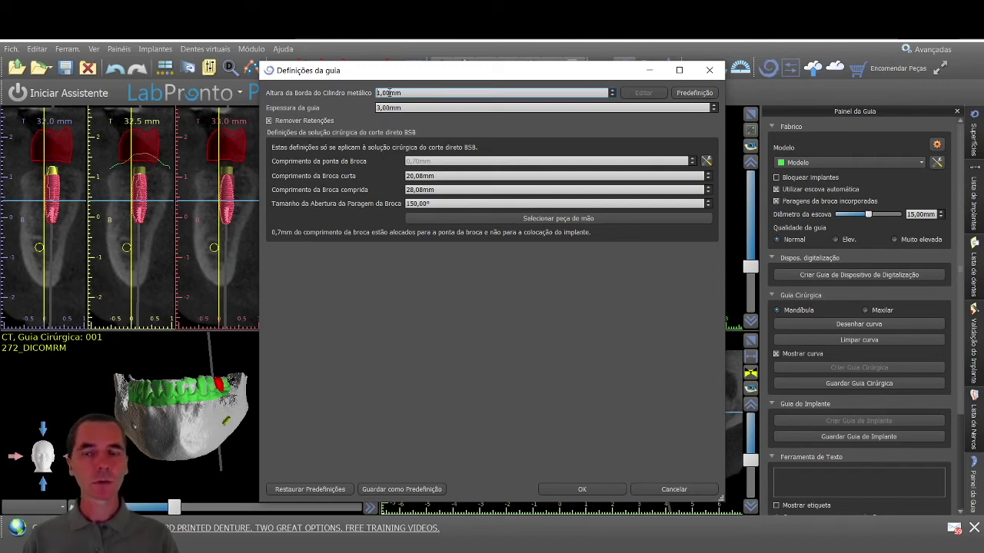
{"action": "triple_click", "coordinate": [389, 92]}
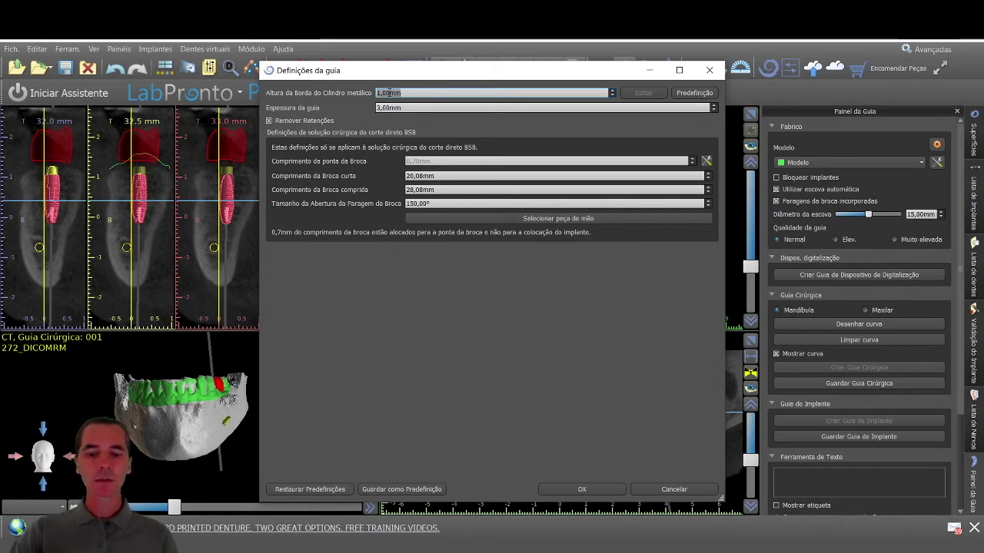
{"action": "type", "text": "0"}
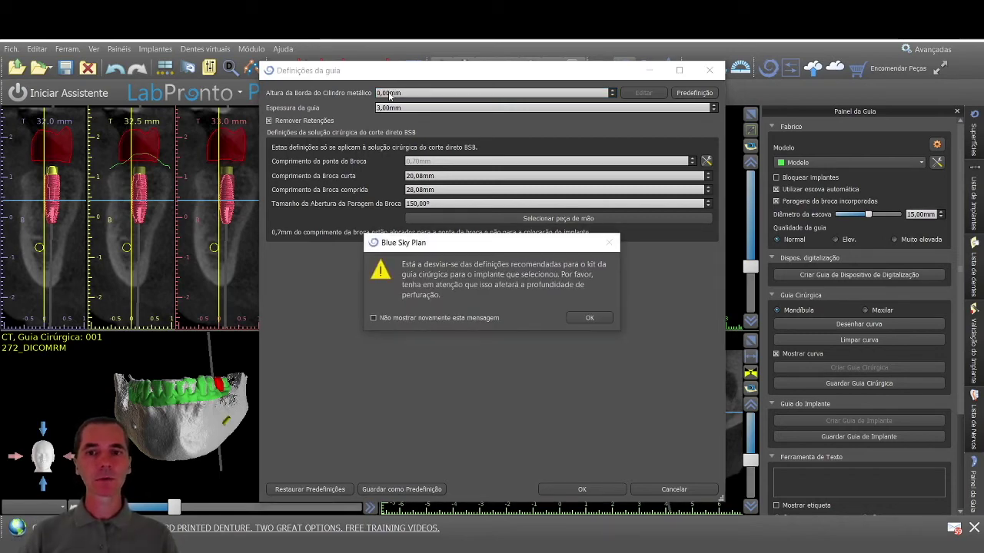
{"action": "left_click", "coordinate": [581, 319]}
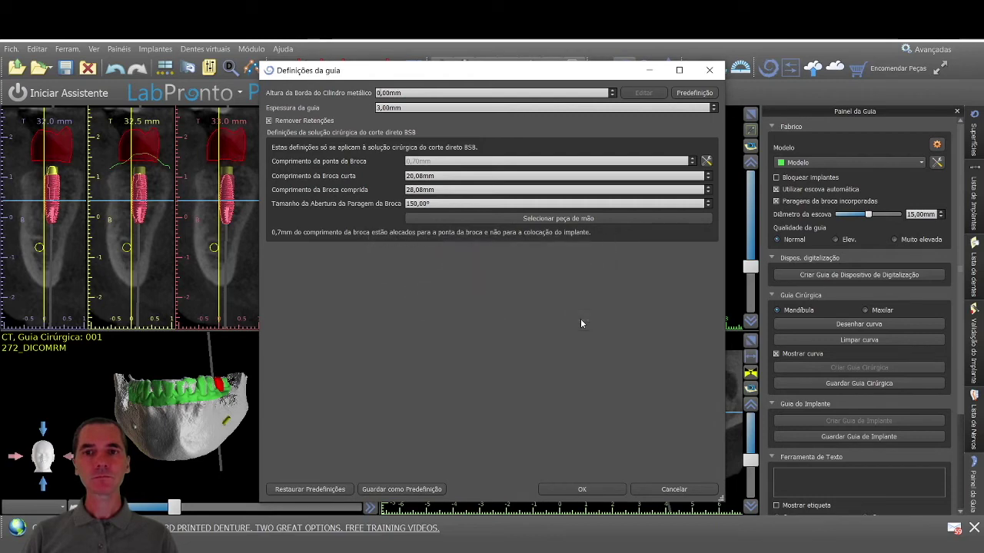
{"action": "left_click", "coordinate": [582, 488]}
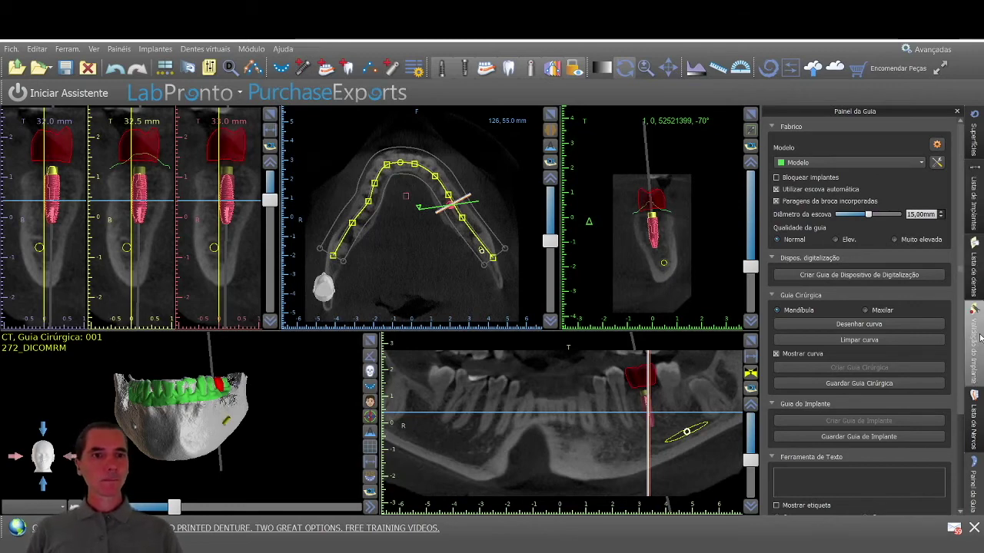
- Choose Custom Kit as the drill kit for the implant and accept the kit notice
{"action": "left_click", "coordinate": [979, 200]}
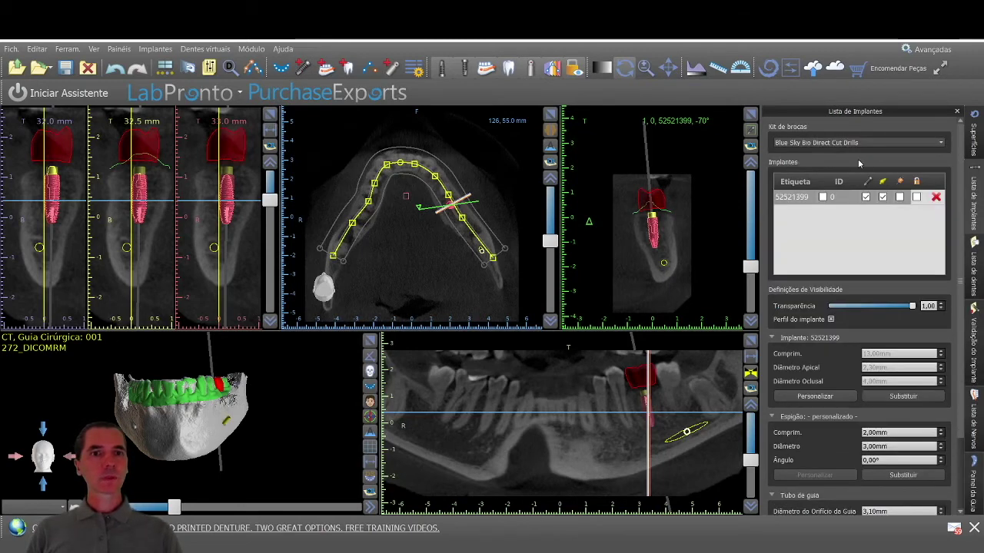
{"action": "left_click", "coordinate": [844, 144]}
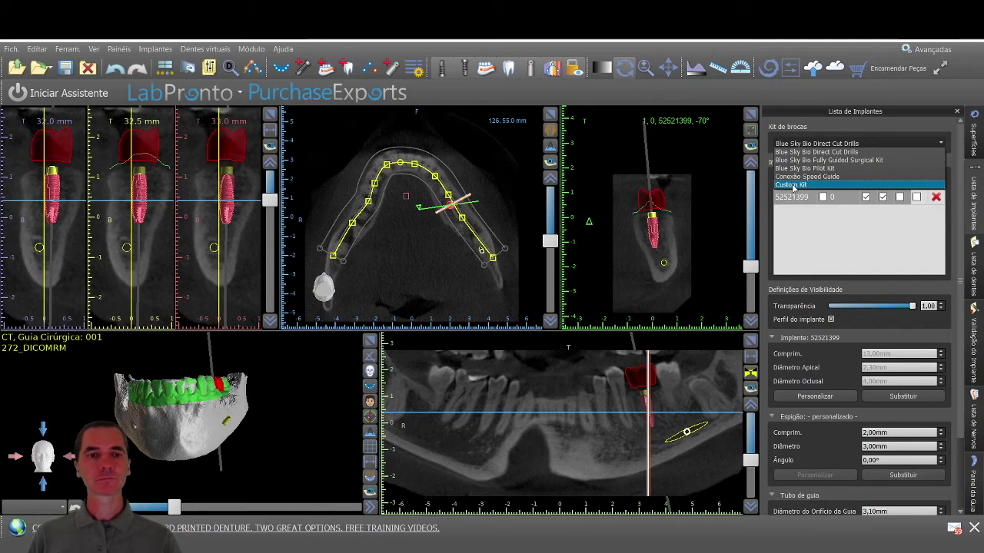
{"action": "left_click", "coordinate": [792, 186]}
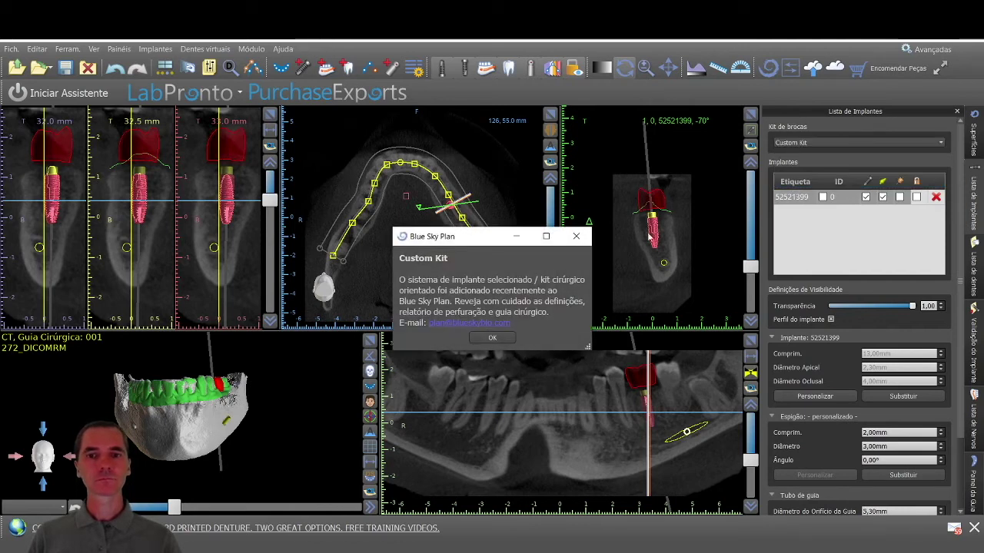
{"action": "left_click", "coordinate": [492, 338]}
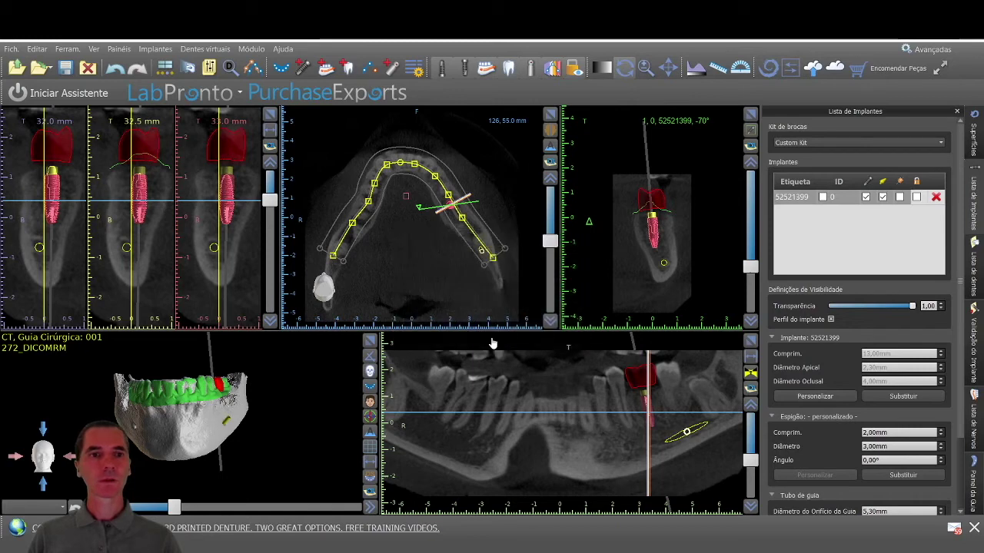
- Set the implant's guide tube to a hole diameter of 5.10 mm and a height of 4.00 mm
{"action": "left_click", "coordinate": [637, 225]}
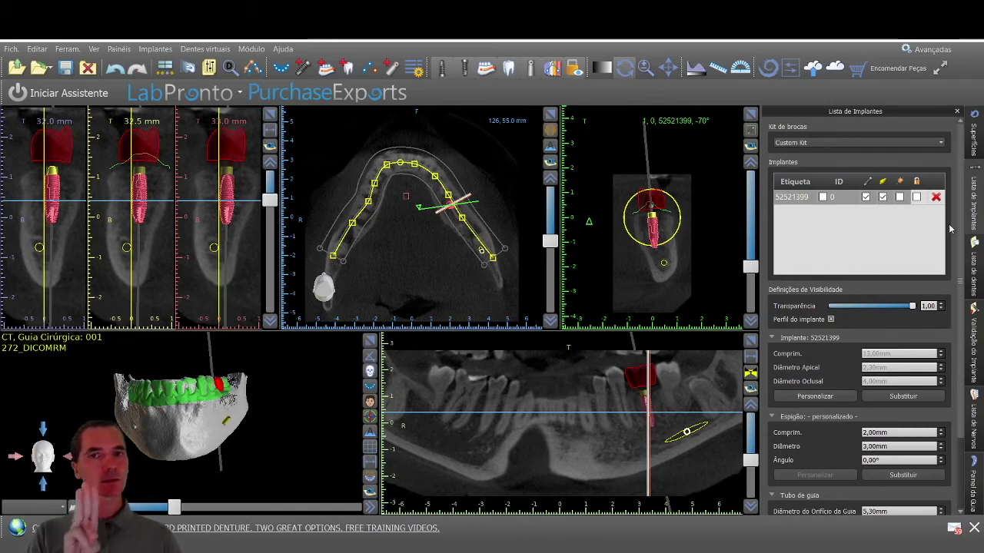
{"action": "scroll", "coordinate": [959, 283], "scroll_direction": "down", "scroll_amount": 3}
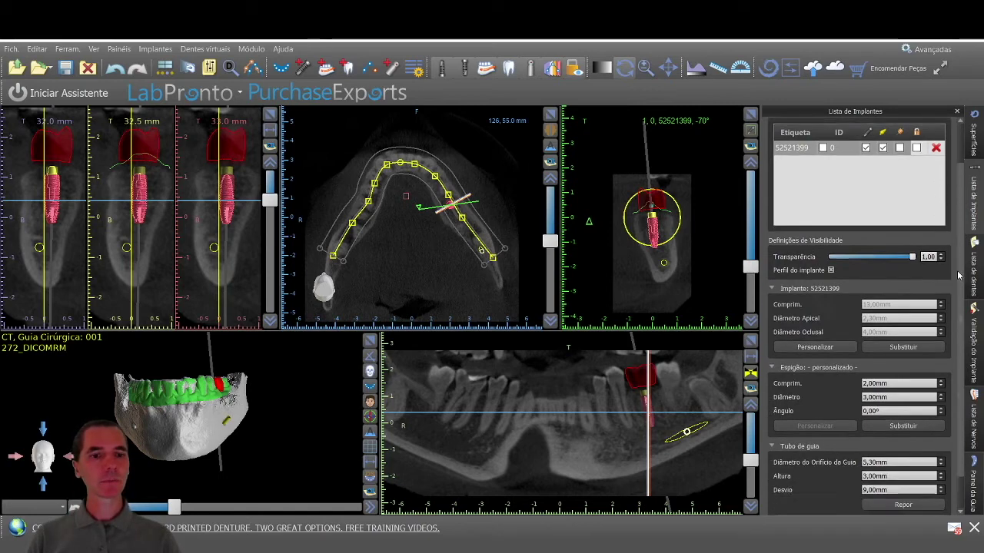
{"action": "scroll", "coordinate": [959, 283], "scroll_direction": "up", "scroll_amount": 3}
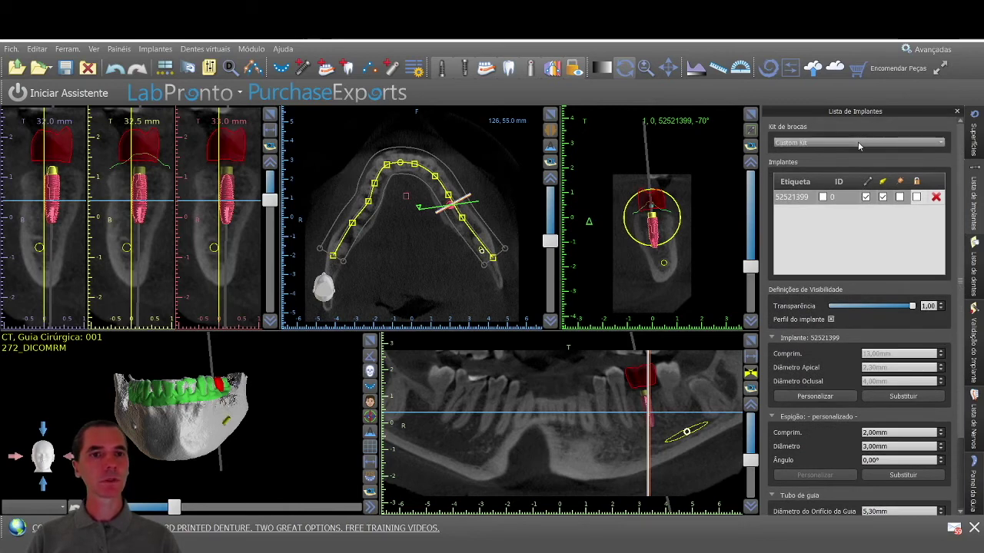
{"action": "left_click", "coordinate": [791, 198]}
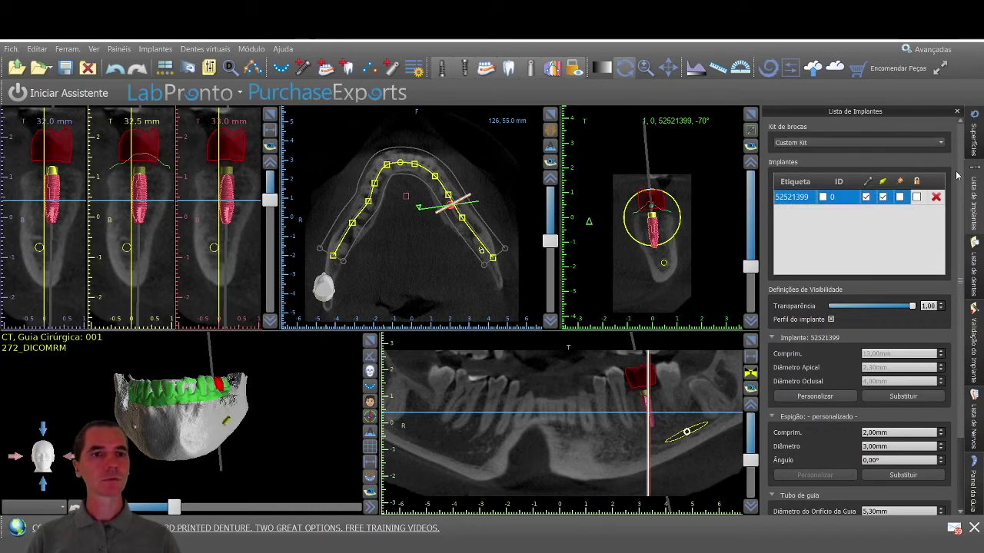
{"action": "left_click_drag", "start_coordinate": [960, 177], "coordinate": [961, 249]}
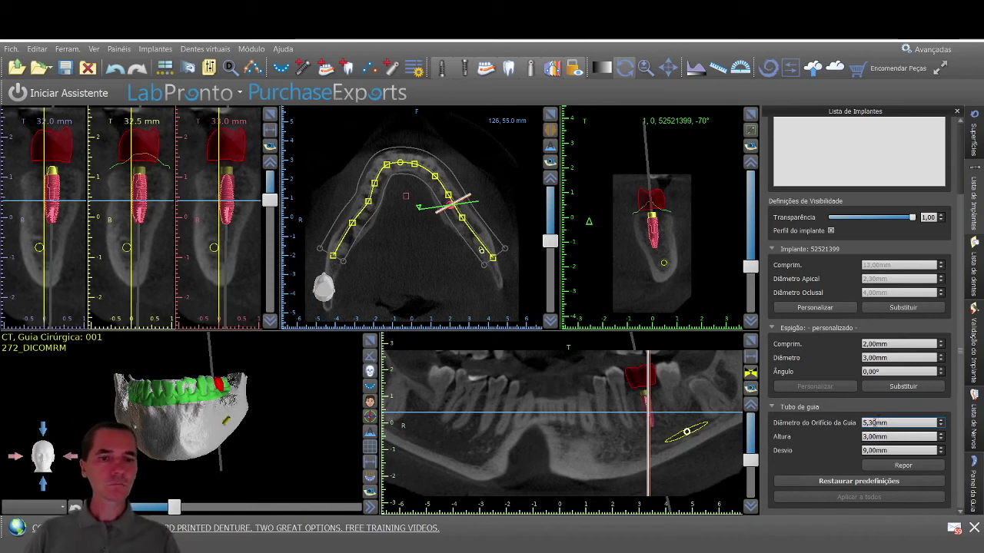
{"action": "key", "text": "BackSpace"}
{"action": "type", "text": "1"}
{"action": "left_click", "coordinate": [882, 436]}
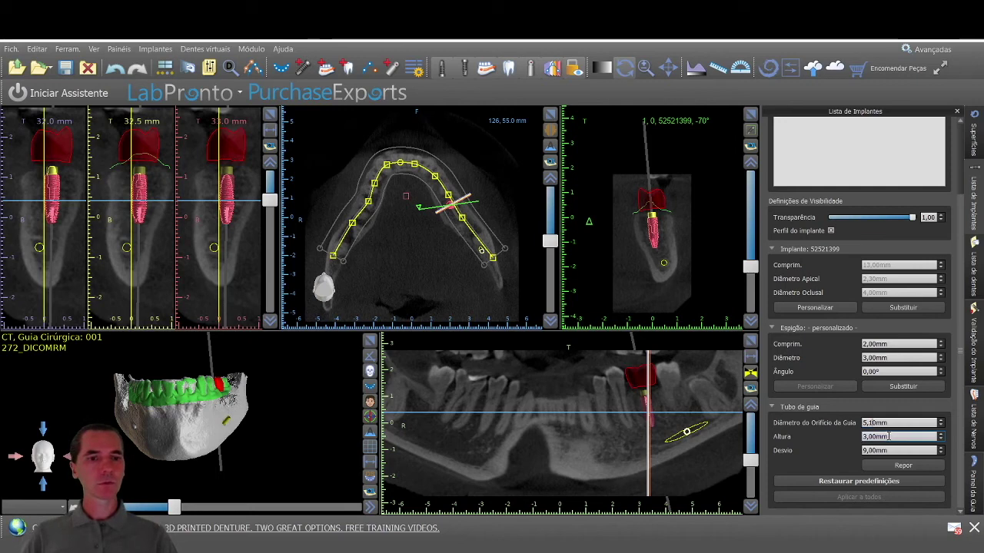
{"action": "double_click", "coordinate": [875, 437]}
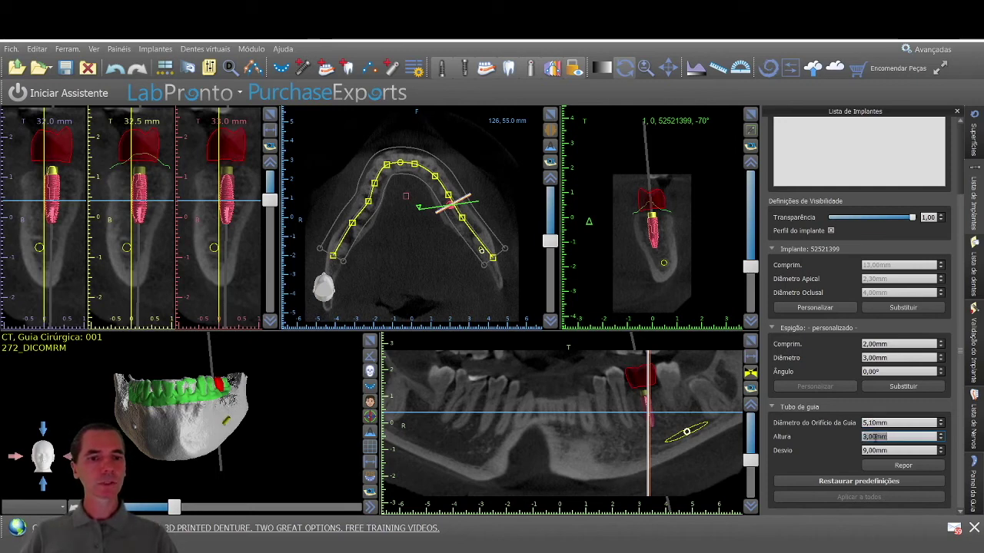
{"action": "type", "text": "4"}
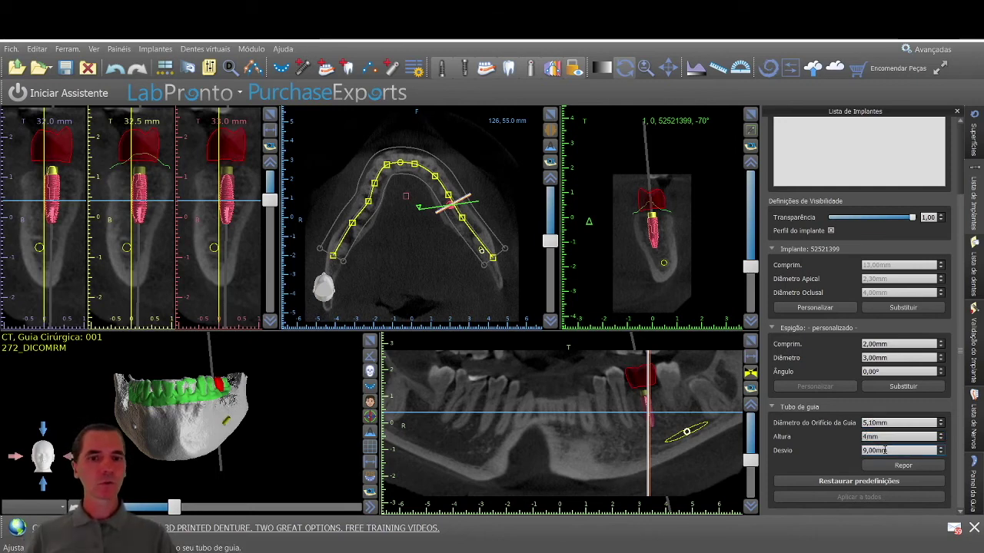
{"action": "left_click", "coordinate": [884, 450]}
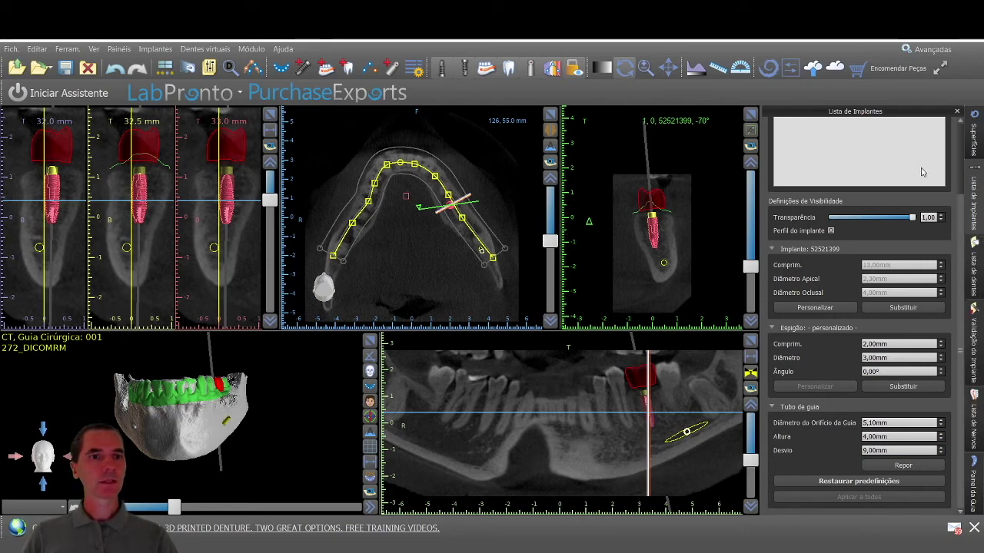
{"action": "left_click_drag", "start_coordinate": [959, 210], "coordinate": [956, 142]}
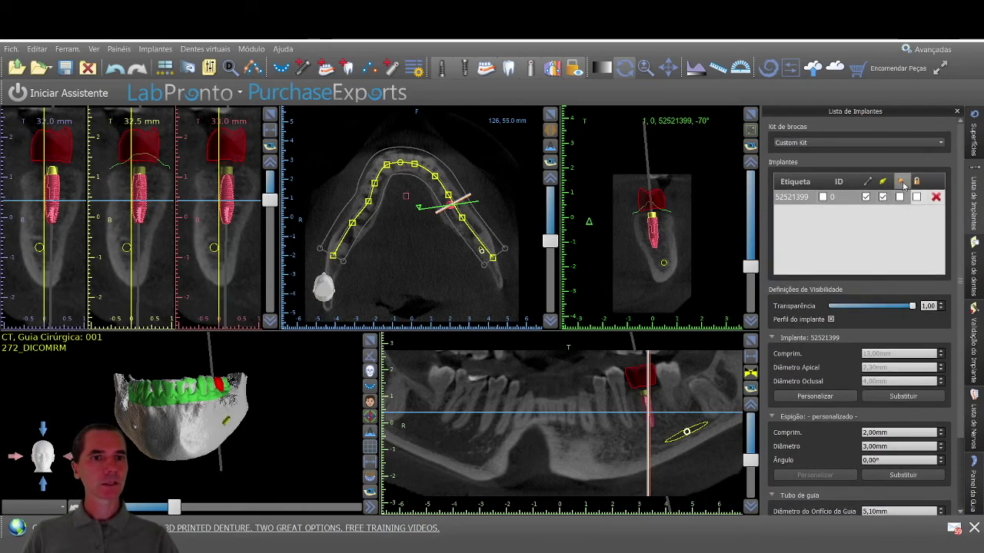
- Hide the virtual tooth, show the implant's guide tube, and maximize the 3D view
{"action": "left_click_drag", "start_coordinate": [326, 364], "coordinate": [256, 422]}
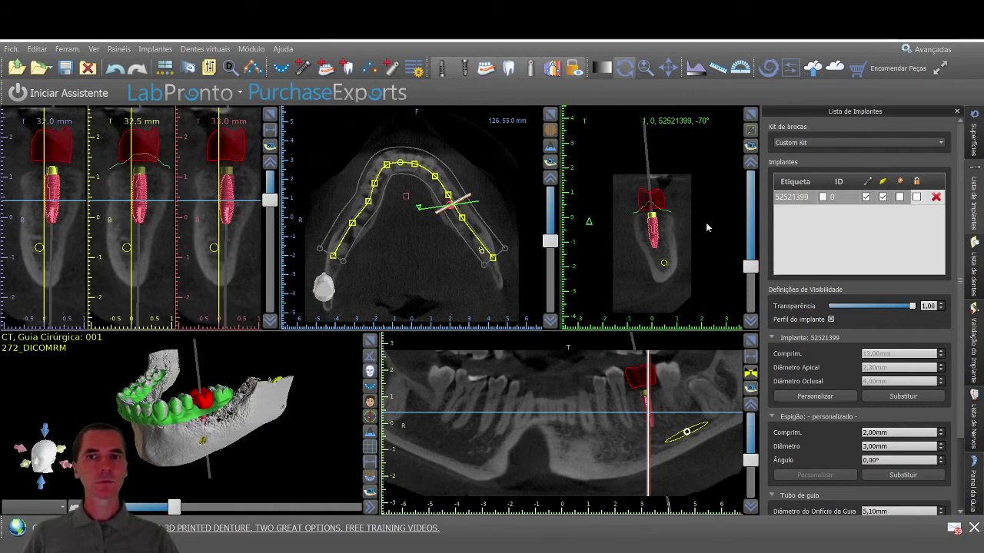
{"action": "left_click", "coordinate": [508, 67]}
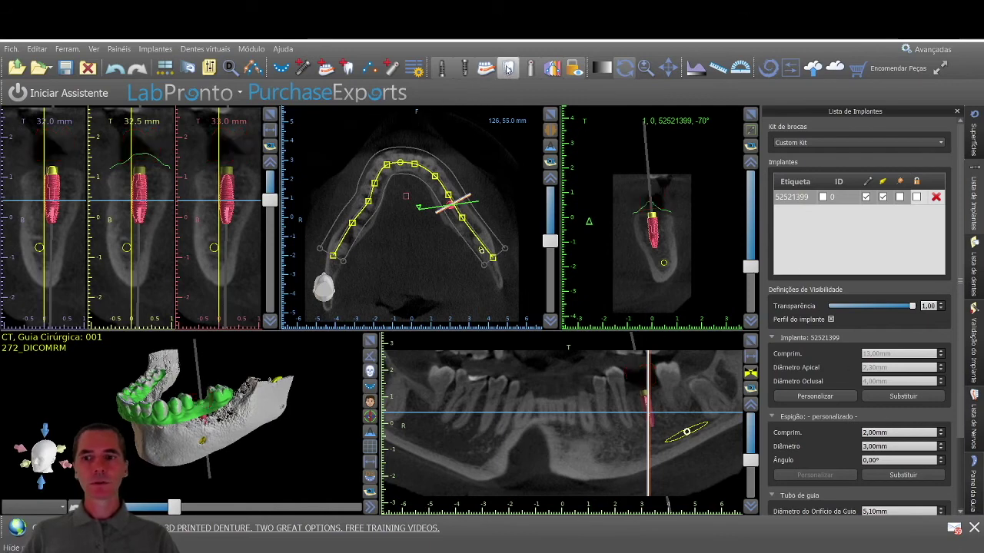
{"action": "left_click", "coordinate": [900, 197]}
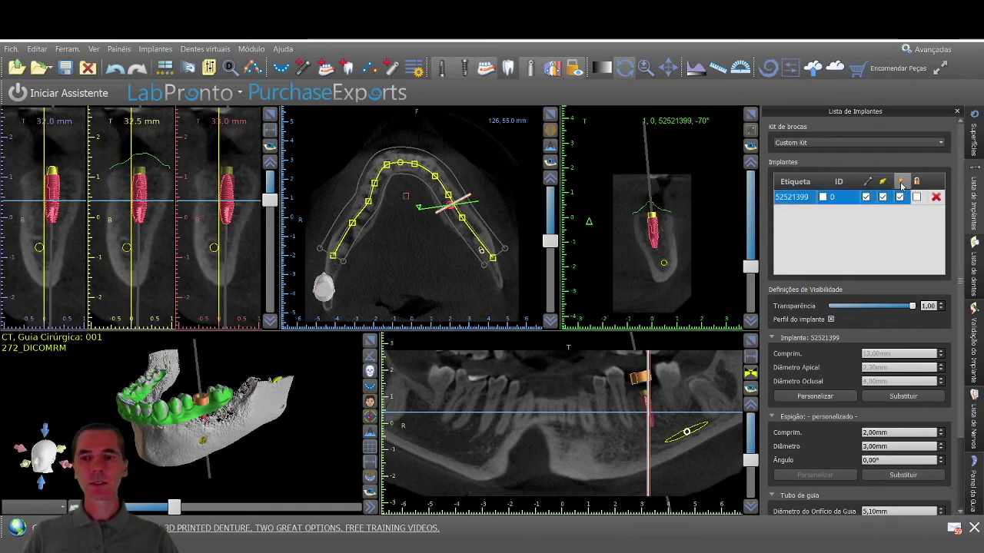
{"action": "left_click", "coordinate": [369, 340]}
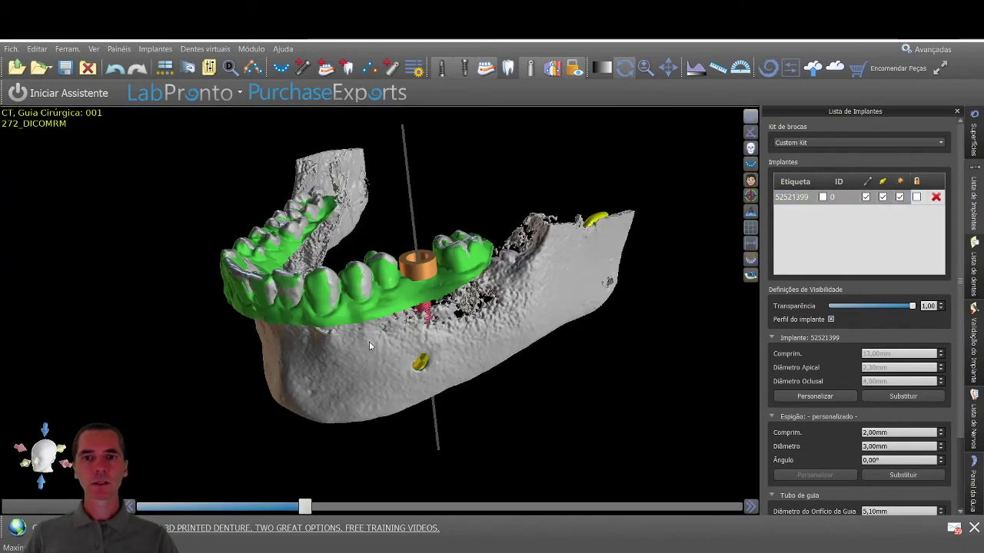
- Examine the guide tube's position between the neighbouring teeth from the occlusal side
{"action": "left_click_drag", "start_coordinate": [487, 148], "coordinate": [436, 409]}
{"action": "left_click", "coordinate": [410, 377]}
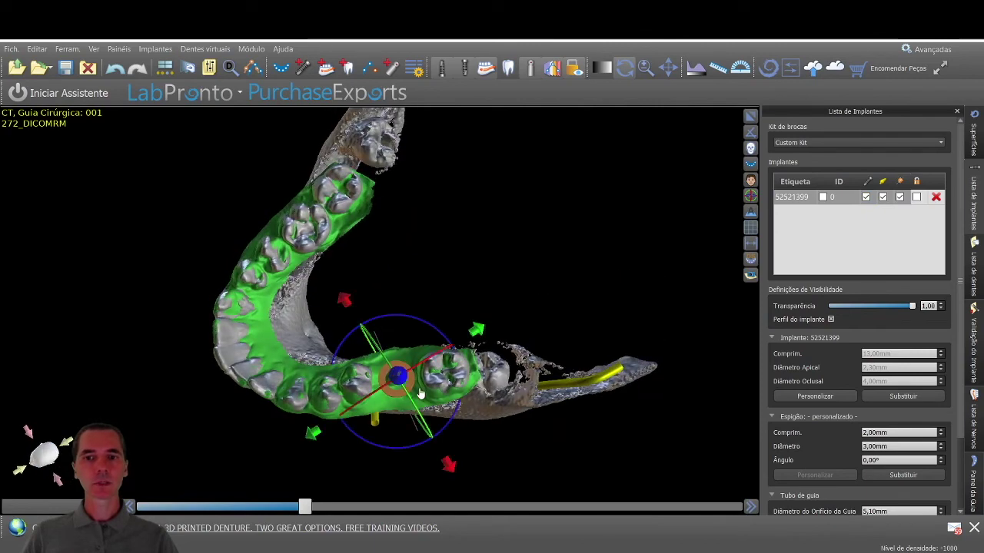
{"action": "left_click", "coordinate": [586, 302]}
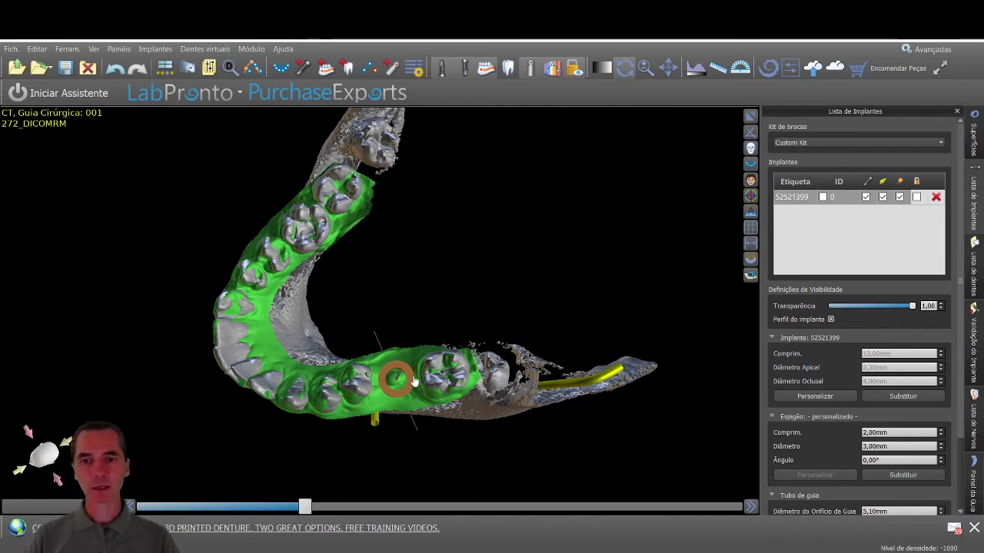
{"action": "left_click", "coordinate": [394, 392]}
{"action": "left_click_drag", "start_coordinate": [592, 305], "coordinate": [599, 308]}
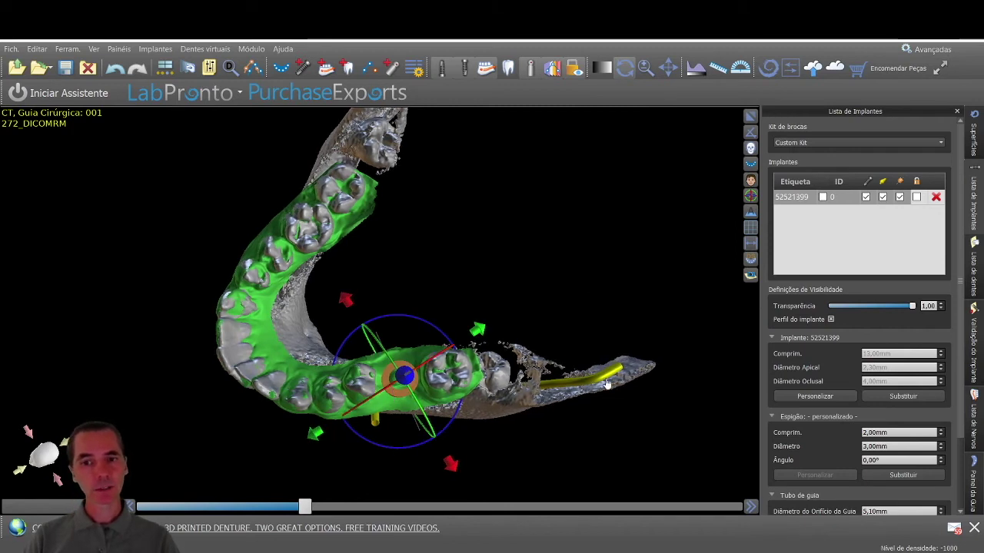
{"action": "left_click", "coordinate": [614, 403]}
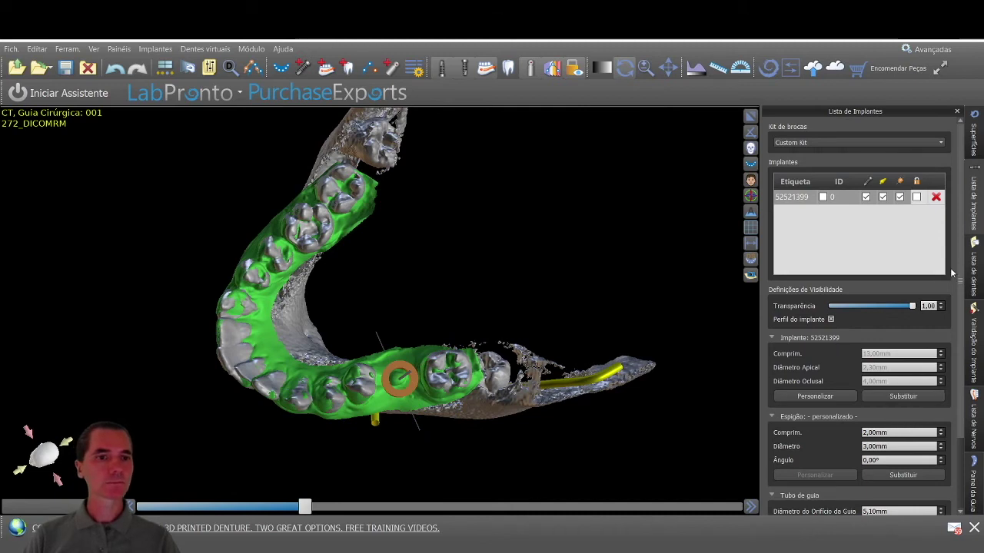
- Try guide tube hole diameters of 6 mm and 5 mm, and return the diameter to 5.10 mm
{"action": "scroll", "coordinate": [959, 276], "scroll_direction": "down", "scroll_amount": 3}
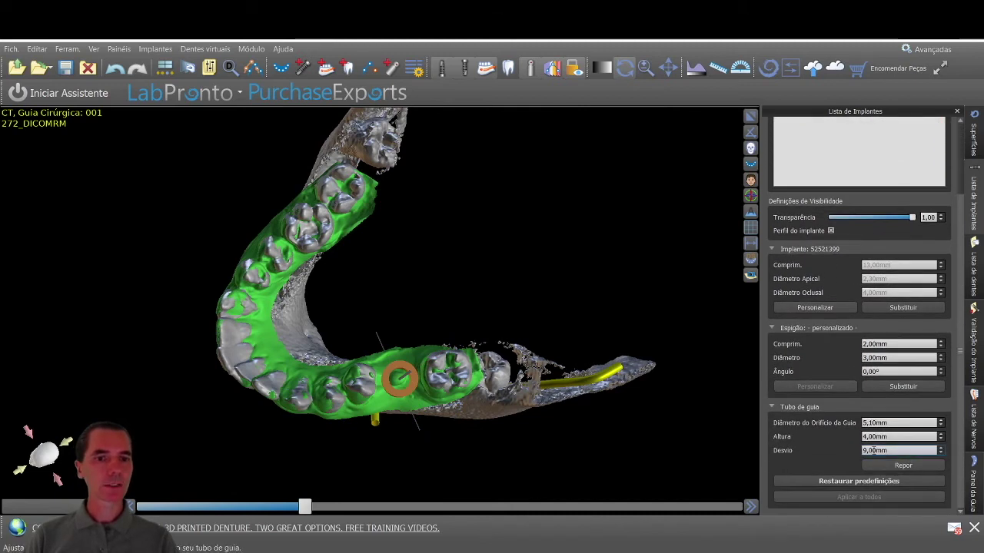
{"action": "triple_click", "coordinate": [869, 422]}
{"action": "type", "text": "5"}
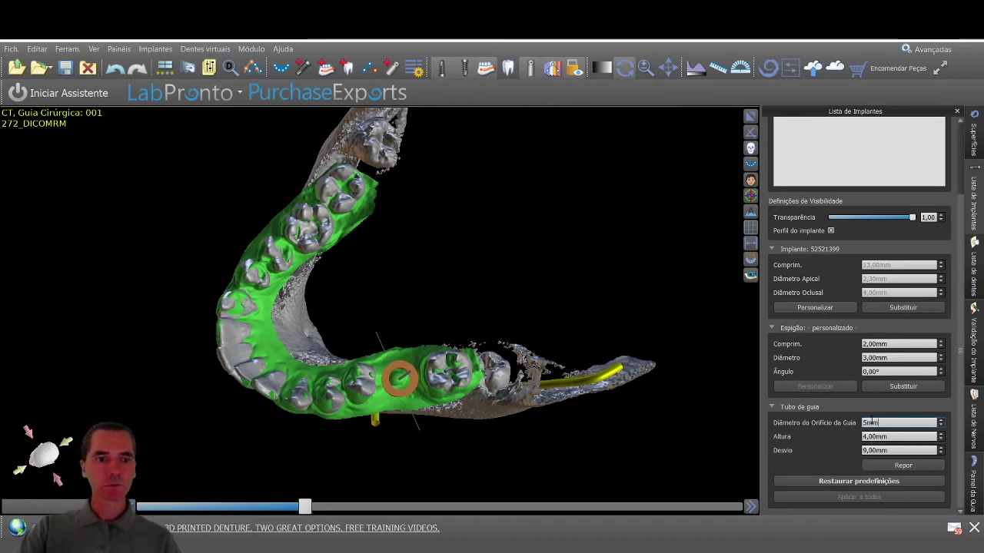
{"action": "key", "text": "Return"}
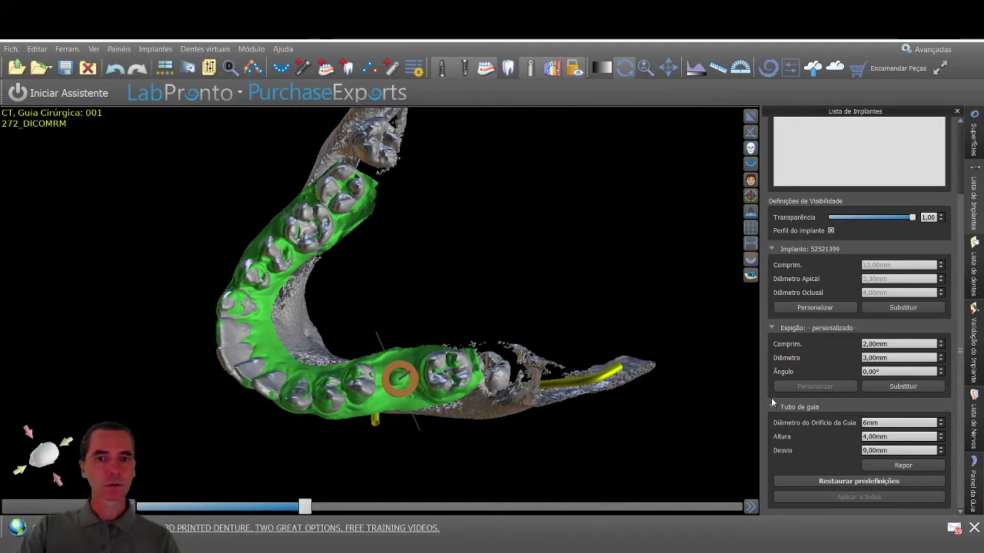
{"action": "double_click", "coordinate": [869, 422]}
{"action": "type", "text": "5"}
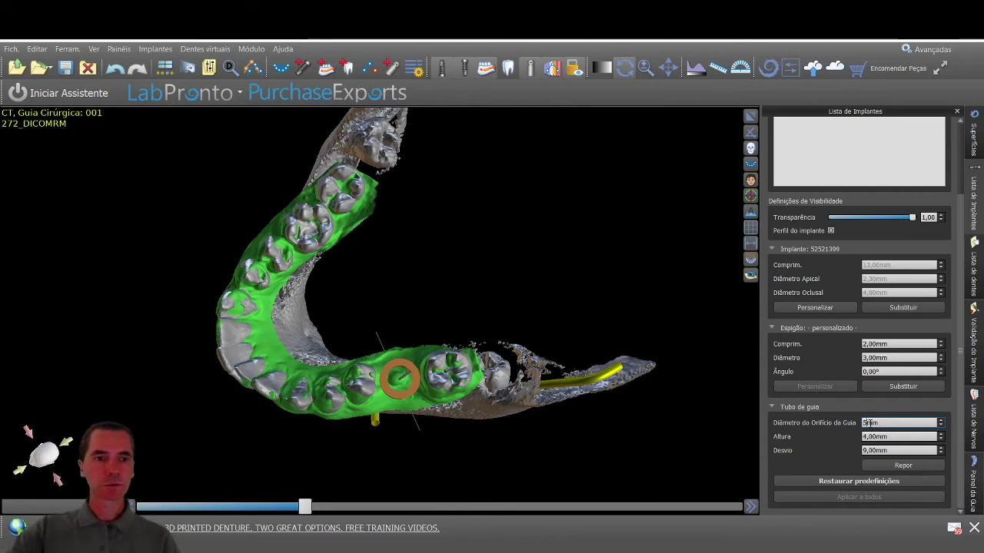
{"action": "key", "text": "Return"}
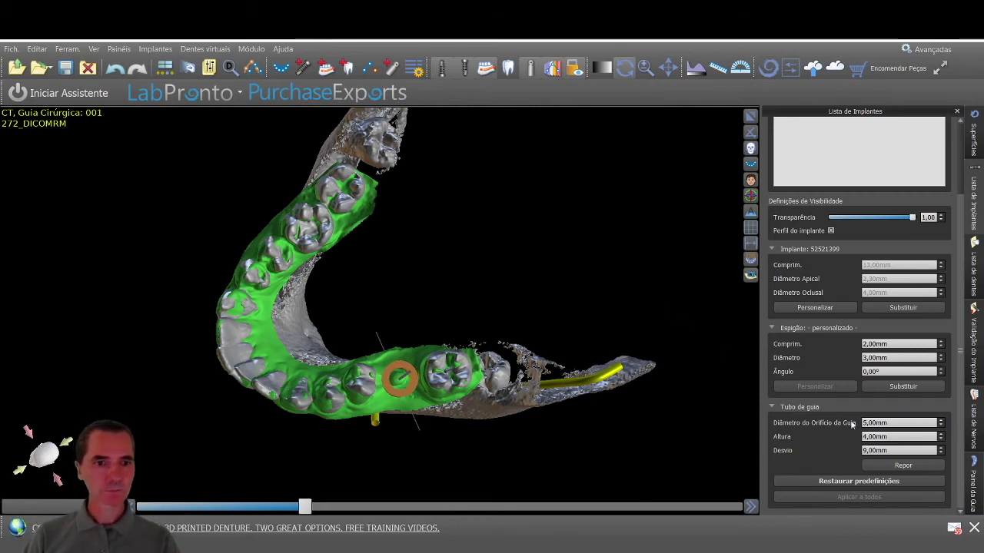
{"action": "key", "text": "Up"}
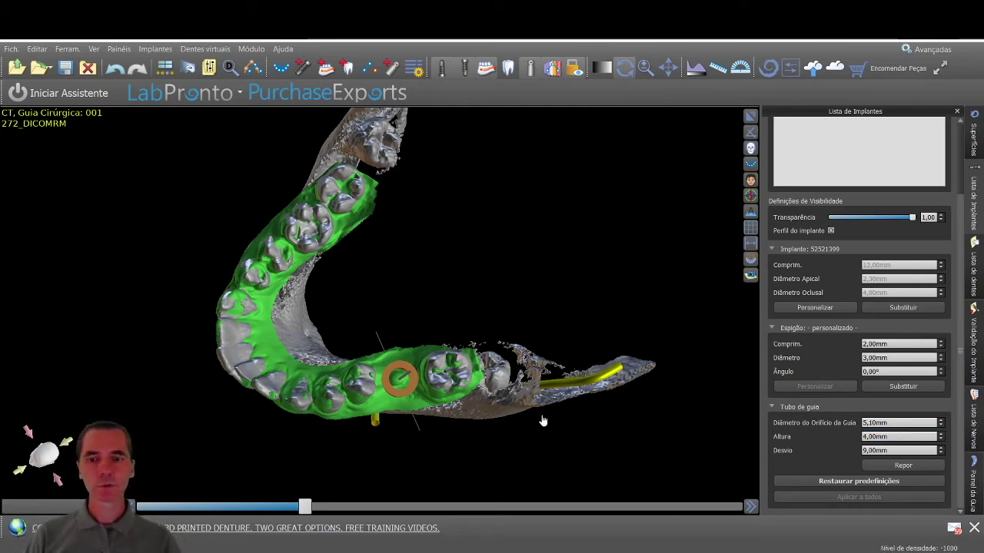
- Hide the Original CT surface and check the guide tube and implant against the scanned model
{"action": "right_click_drag", "start_coordinate": [468, 303], "coordinate": [473, 284]}
{"action": "left_click_drag", "start_coordinate": [445, 296], "coordinate": [564, 211]}
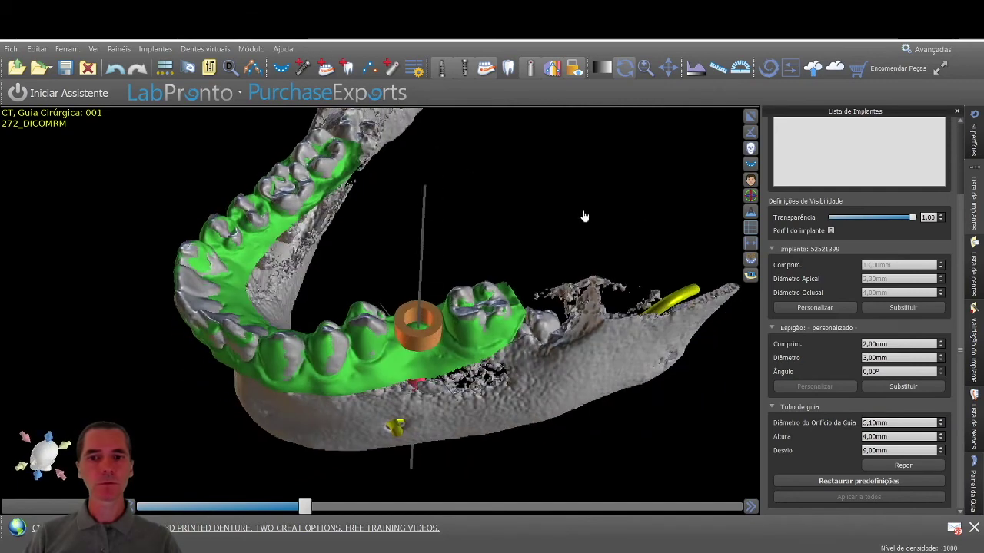
{"action": "left_click", "coordinate": [973, 135]}
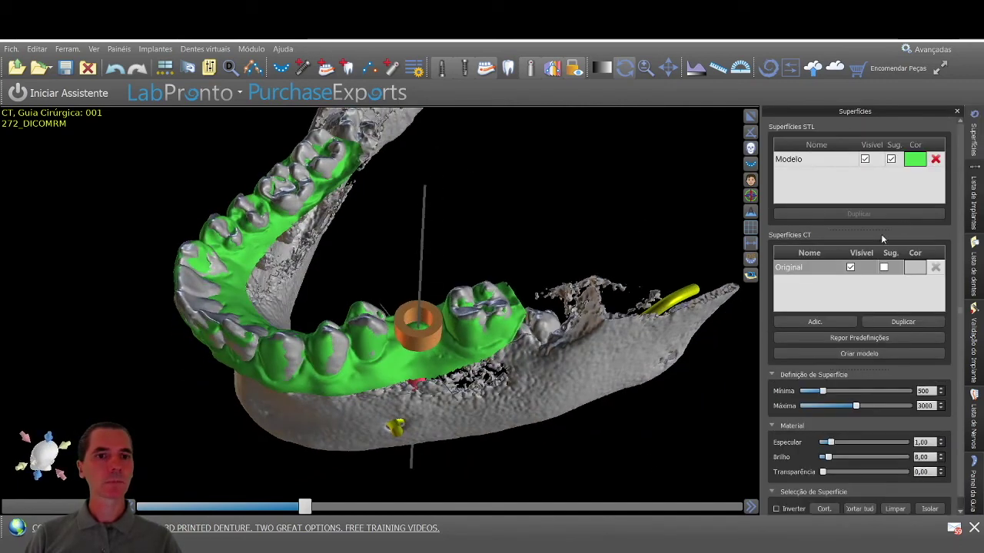
{"action": "left_click", "coordinate": [851, 267]}
{"action": "left_click", "coordinate": [851, 267]}
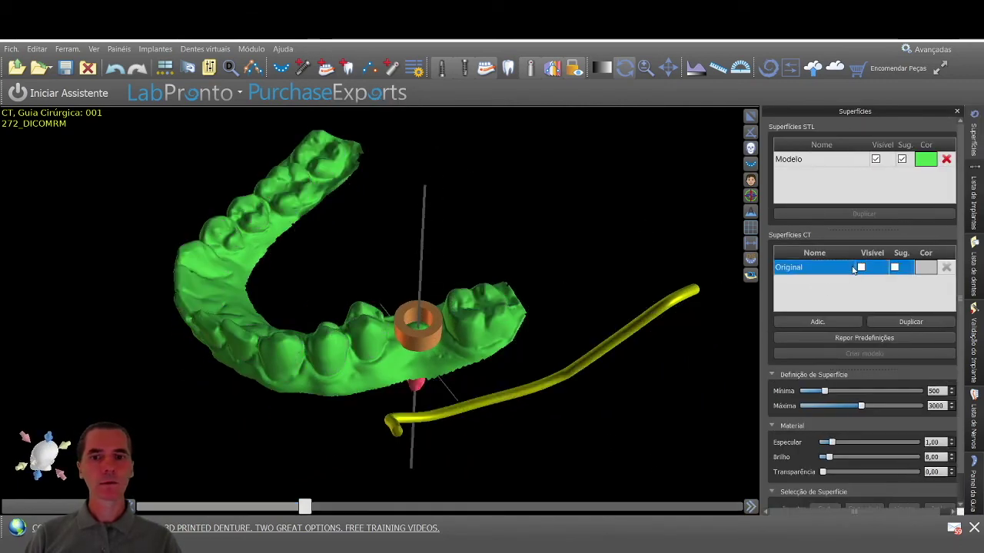
{"action": "left_click_drag", "start_coordinate": [454, 461], "coordinate": [499, 322]}
{"action": "left_click_drag", "start_coordinate": [477, 163], "coordinate": [442, 279]}
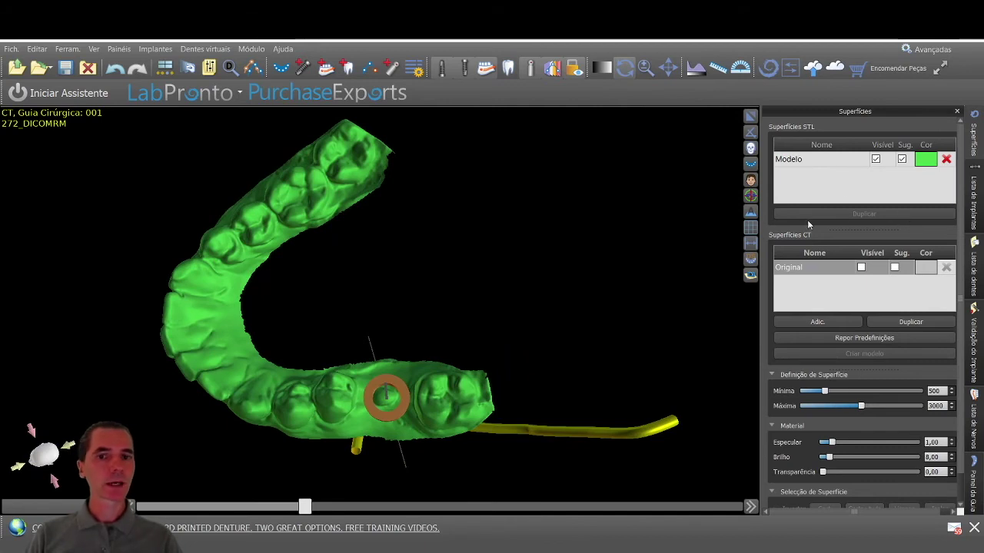
{"action": "left_click_drag", "start_coordinate": [407, 328], "coordinate": [561, 305]}
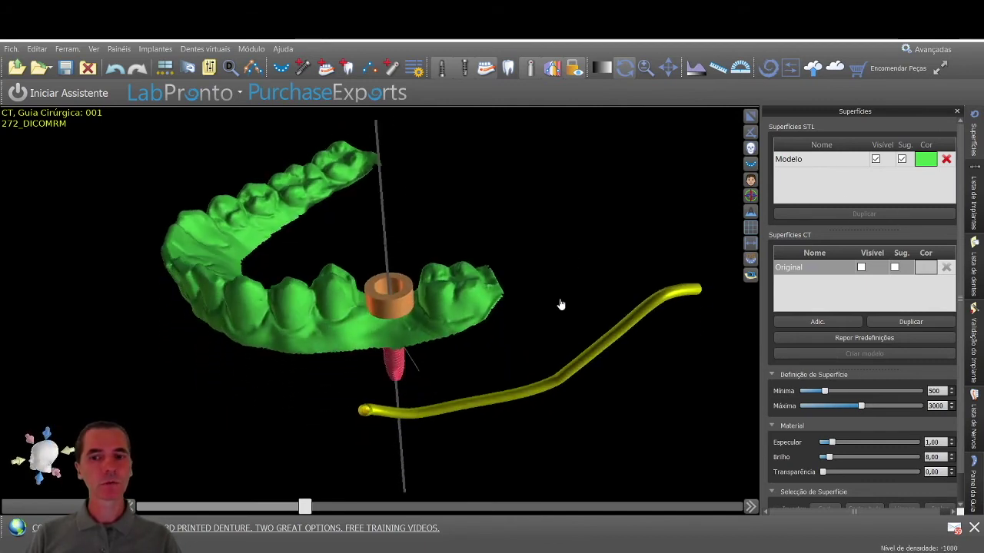
{"action": "left_click_drag", "start_coordinate": [550, 342], "coordinate": [595, 242]}
- Try tilting the implant slightly in the 3D view, undo the change, and keep the guide tube shown
{"action": "left_click", "coordinate": [429, 329]}
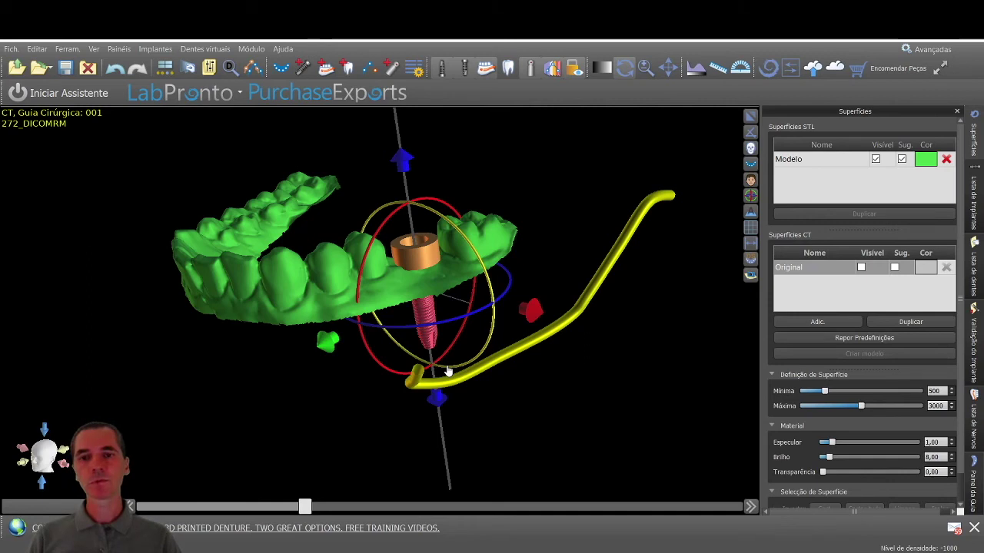
{"action": "mouse_move", "coordinate": [447, 372]}
{"action": "left_mouse_down"}
{"action": "mouse_move", "coordinate": [473, 376]}
{"action": "mouse_move", "coordinate": [452, 375]}
{"action": "left_mouse_up"}
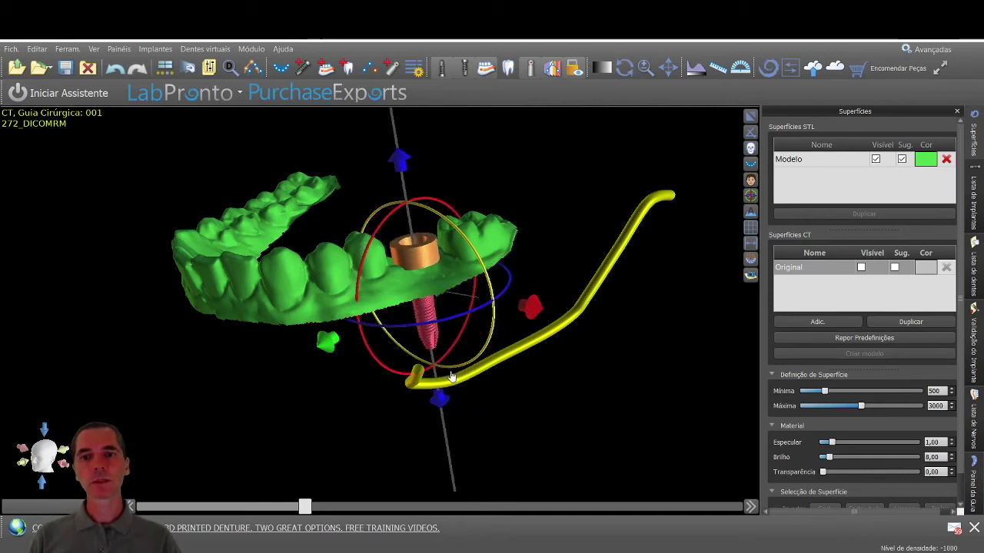
{"action": "left_click", "coordinate": [117, 73]}
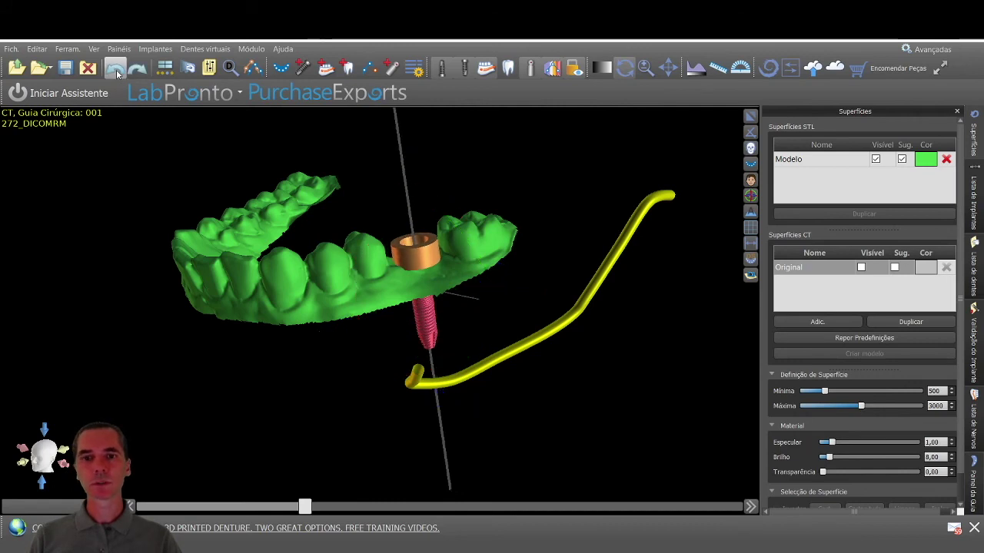
{"action": "left_click", "coordinate": [116, 73]}
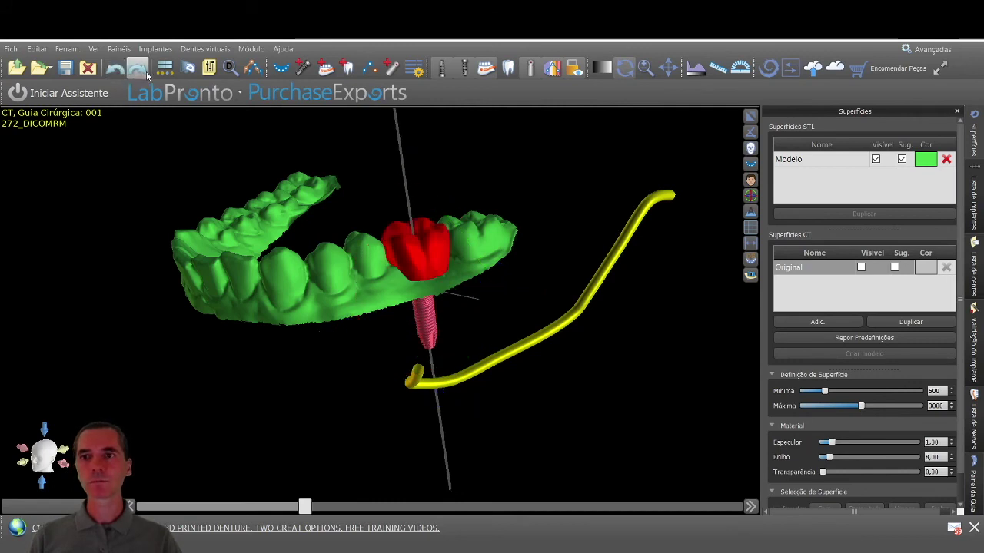
{"action": "left_click", "coordinate": [138, 71]}
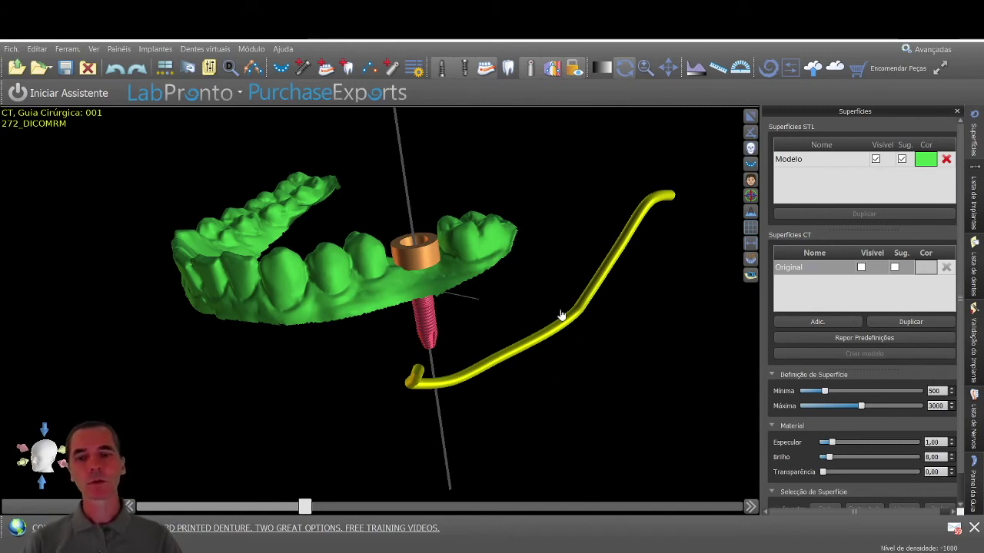
- Lock the implant's position in the implant list
{"action": "left_click_drag", "start_coordinate": [574, 244], "coordinate": [349, 172]}
{"action": "left_click", "coordinate": [370, 289]}
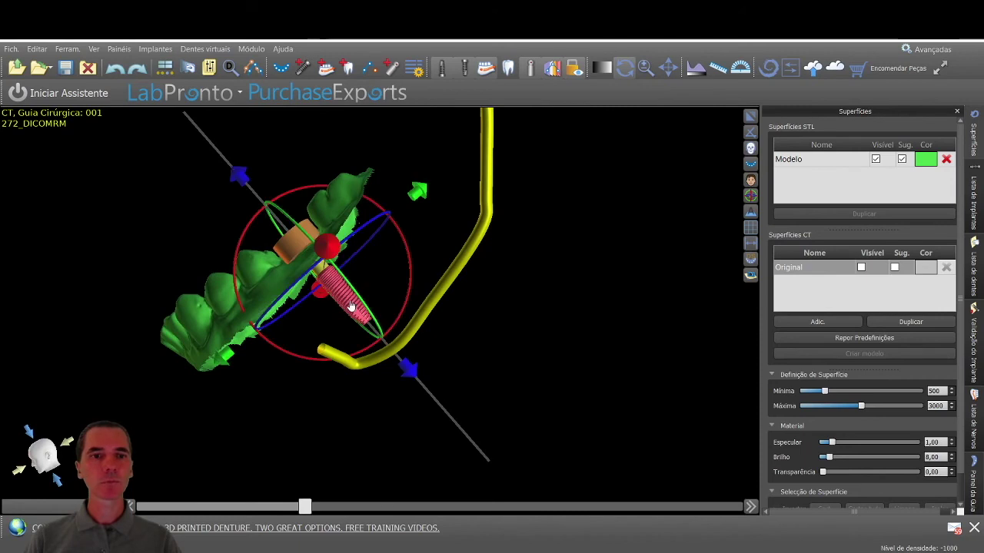
{"action": "left_click", "coordinate": [978, 203]}
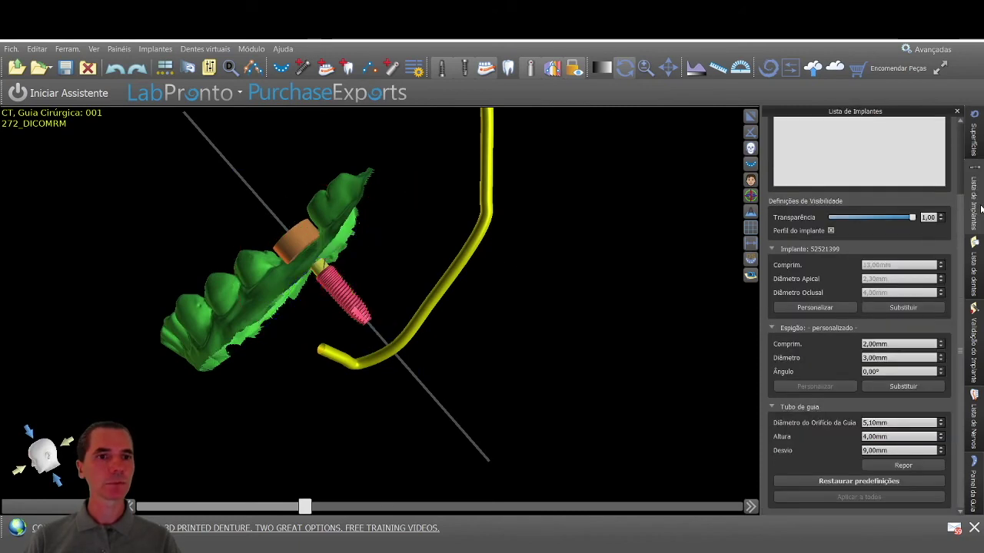
{"action": "left_click_drag", "start_coordinate": [964, 209], "coordinate": [957, 130]}
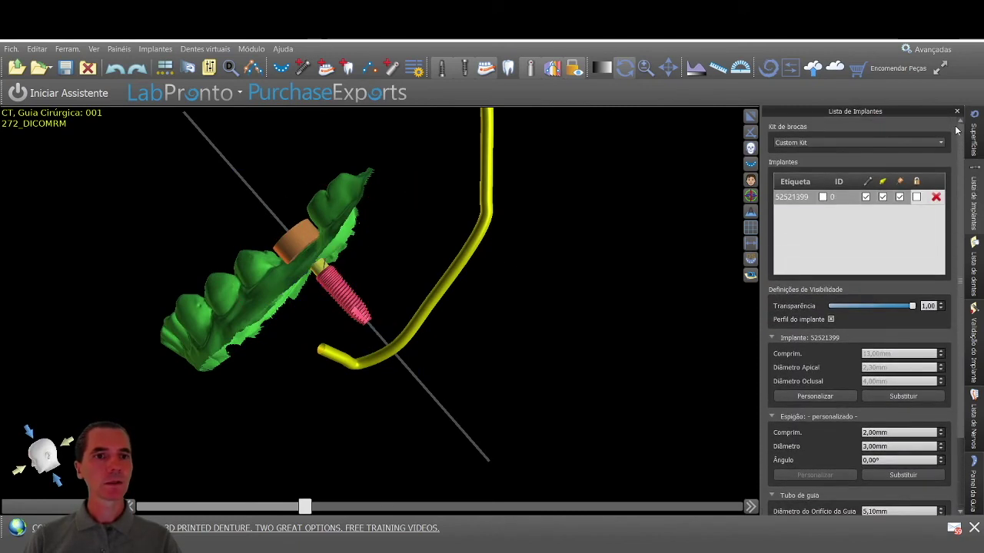
{"action": "left_click", "coordinate": [916, 196]}
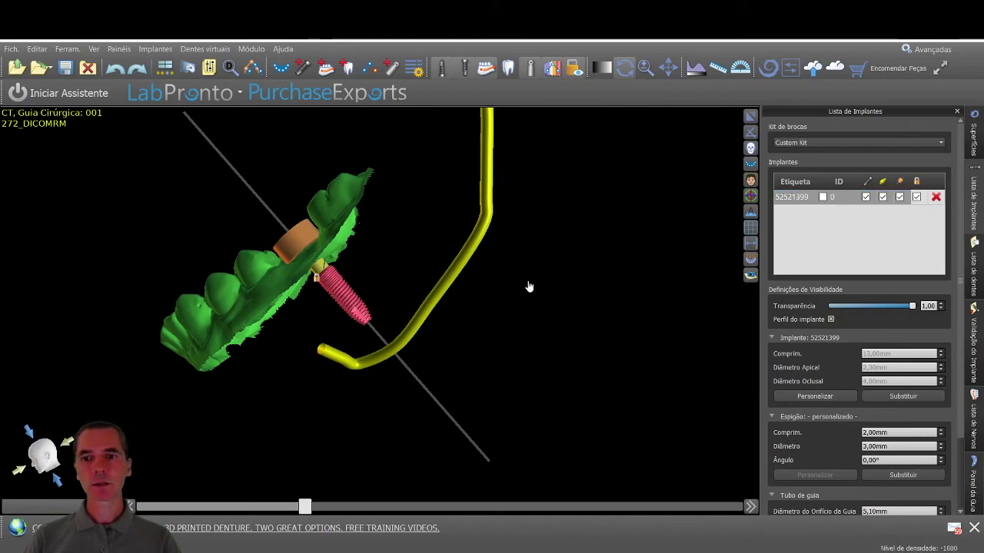
- Hide the mandibular nerve from the 3D view
{"action": "scroll", "coordinate": [377, 277], "scroll_direction": "up", "scroll_amount": 2}
{"action": "left_click_drag", "start_coordinate": [296, 264], "coordinate": [485, 434]}
{"action": "left_click_drag", "start_coordinate": [384, 423], "coordinate": [404, 428]}
{"action": "right_click_drag", "start_coordinate": [391, 304], "coordinate": [425, 322]}
{"action": "left_click_drag", "start_coordinate": [377, 447], "coordinate": [351, 391]}
{"action": "left_click", "coordinate": [980, 434]}
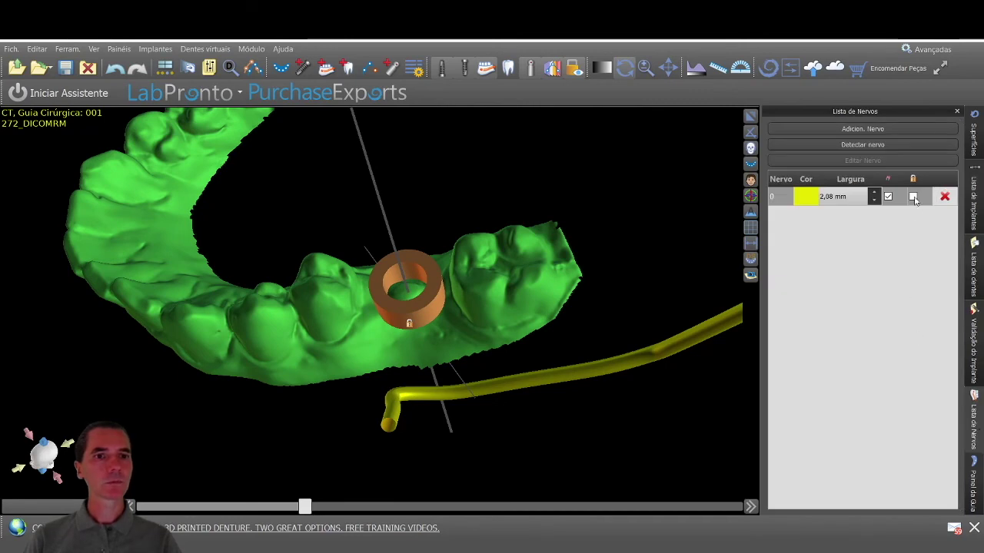
{"action": "left_click", "coordinate": [888, 198]}
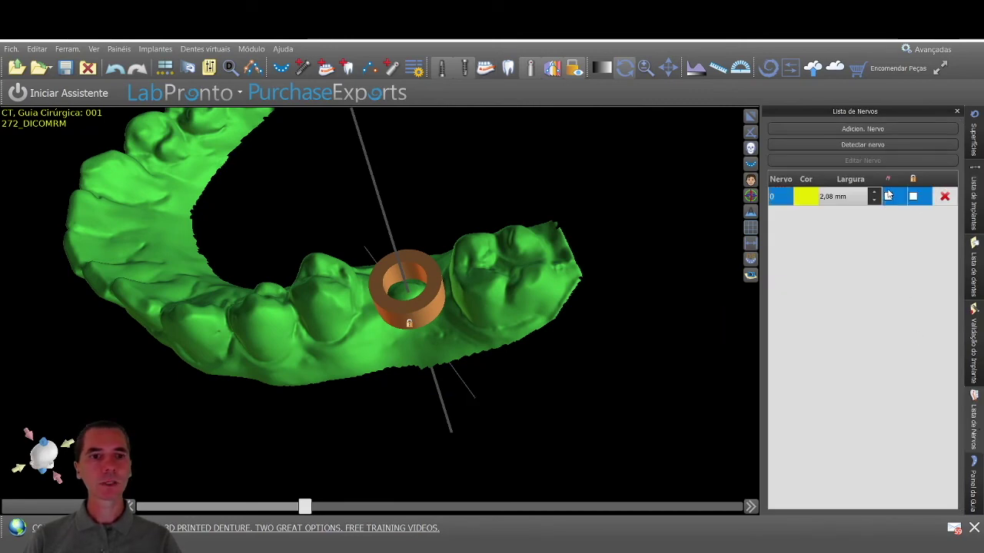
{"action": "left_click", "coordinate": [887, 198]}
{"action": "left_click", "coordinate": [887, 198]}
- Open the surgical guide fabrication settings for the scanned model
{"action": "left_click_drag", "start_coordinate": [402, 450], "coordinate": [436, 332]}
{"action": "left_click_drag", "start_coordinate": [315, 170], "coordinate": [390, 381]}
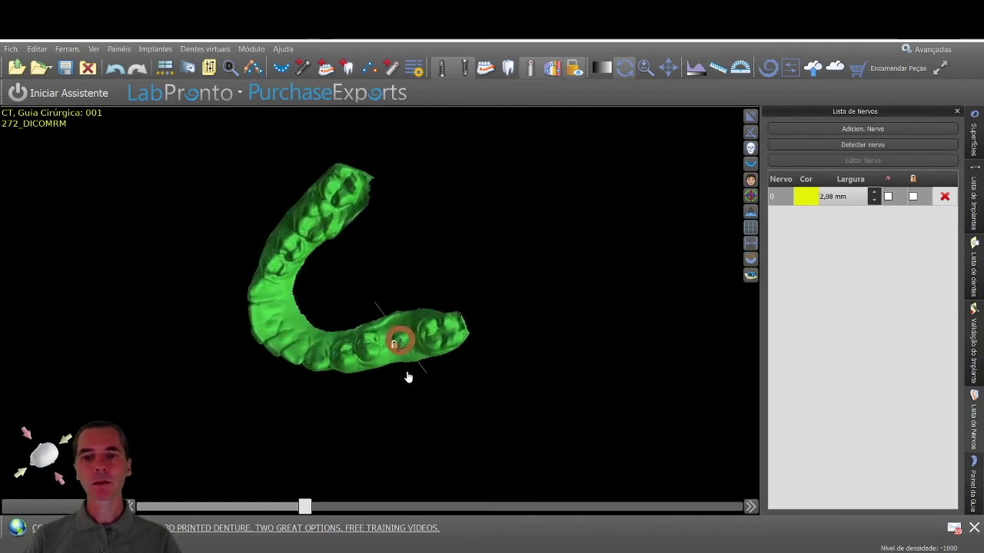
{"action": "scroll", "coordinate": [431, 366], "scroll_direction": "up", "scroll_amount": 3}
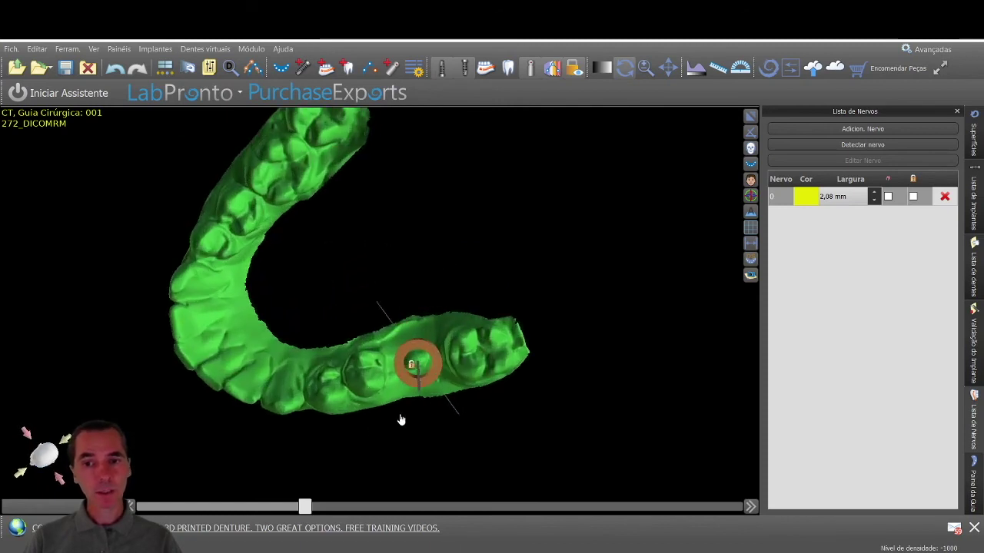
{"action": "left_click_drag", "start_coordinate": [365, 440], "coordinate": [351, 125]}
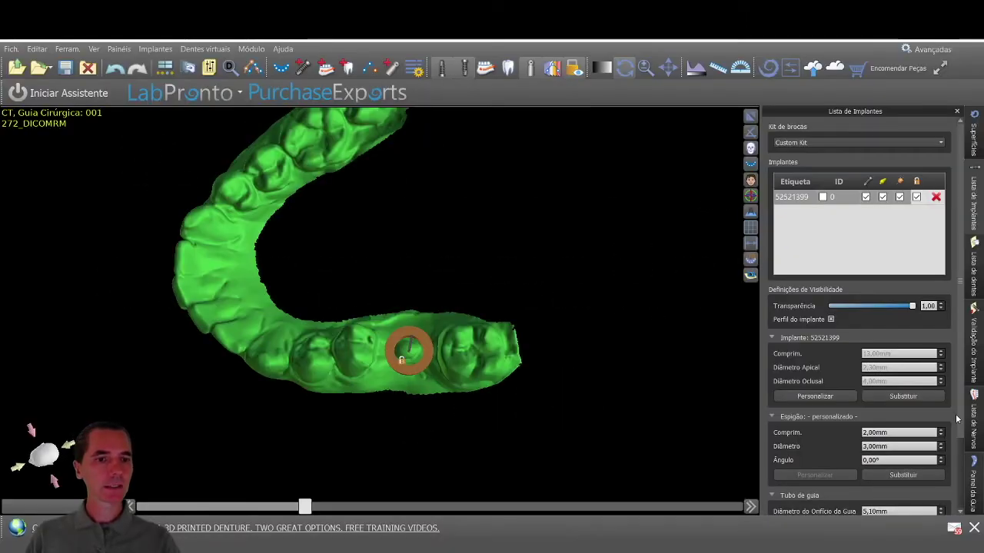
{"action": "left_click", "coordinate": [980, 491]}
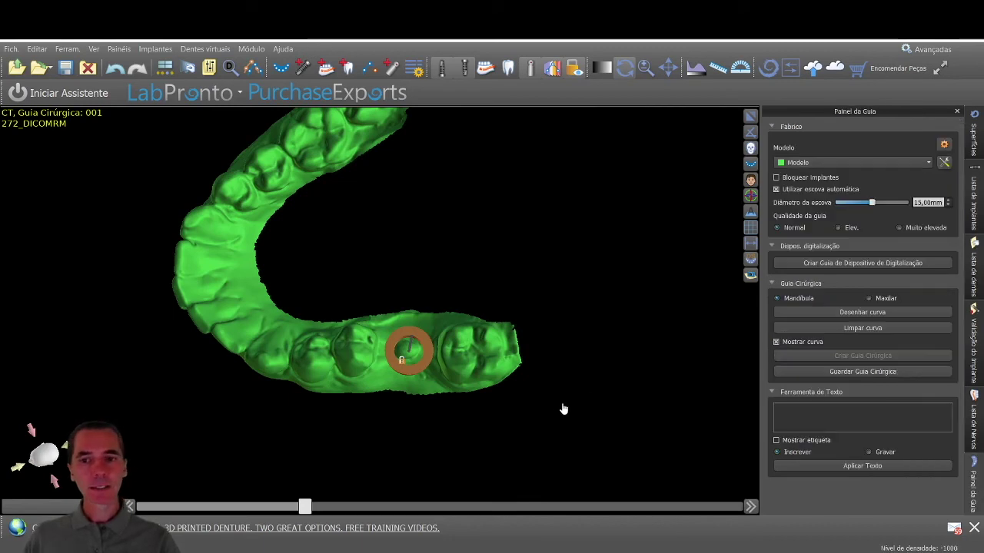
{"action": "scroll", "coordinate": [399, 461], "scroll_direction": "up", "scroll_amount": 3}
{"action": "left_click_drag", "start_coordinate": [423, 473], "coordinate": [435, 413]}
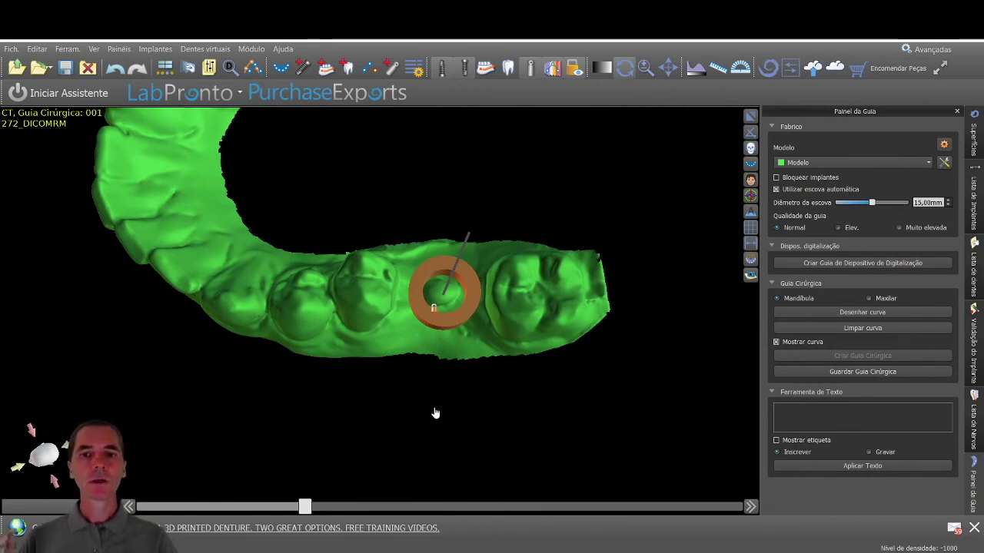
- Draw a closed guide outline curve on the model around the teeth on both sides of the implant site
{"action": "mouse_move", "coordinate": [385, 221]}
{"action": "left_mouse_down"}
{"action": "mouse_move", "coordinate": [384, 213]}
{"action": "mouse_move", "coordinate": [382, 239]}
{"action": "left_mouse_up"}
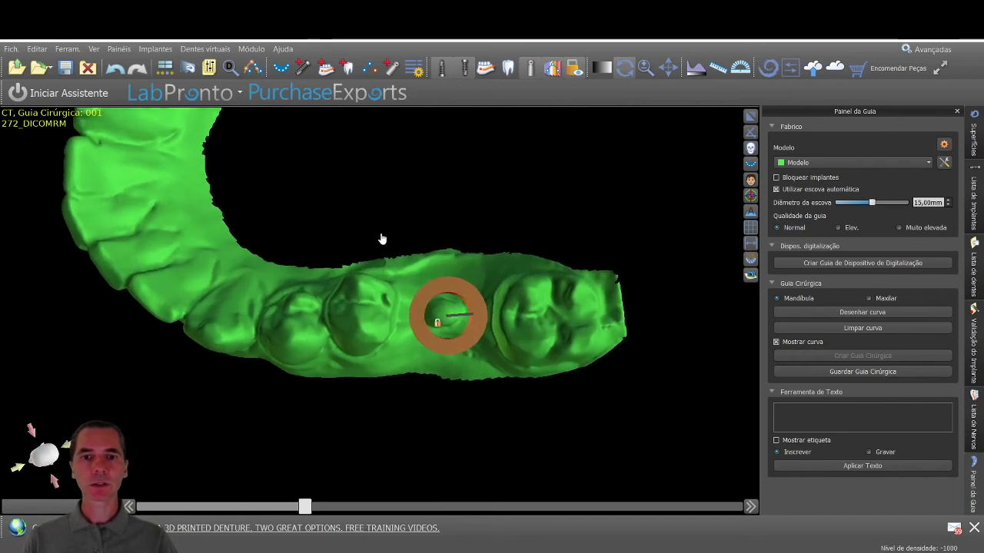
{"action": "left_click", "coordinate": [868, 312]}
{"action": "left_click", "coordinate": [862, 313]}
{"action": "left_click", "coordinate": [862, 312]}
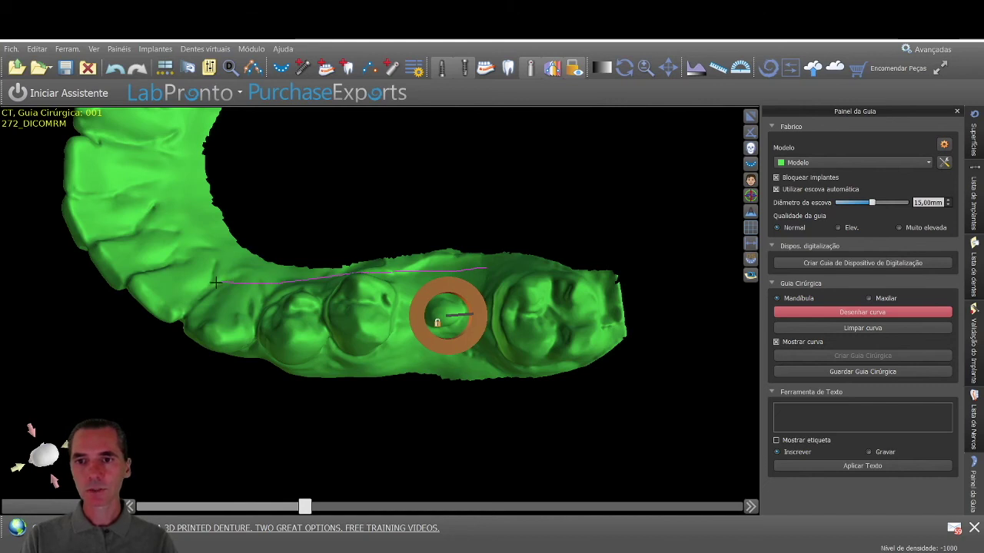
{"action": "left_click_drag", "start_coordinate": [263, 411], "coordinate": [295, 132]}
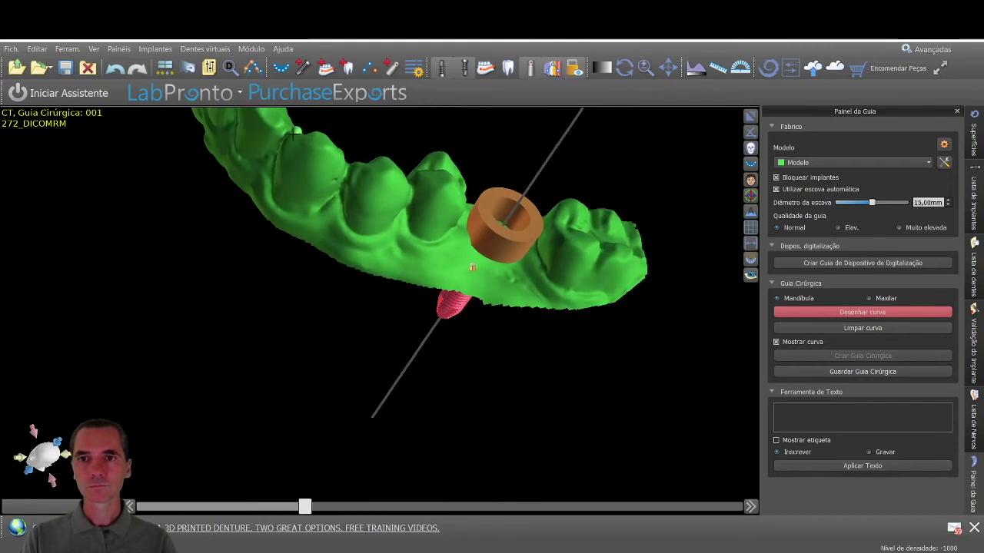
{"action": "mouse_move", "coordinate": [268, 191]}
{"action": "left_mouse_down"}
{"action": "mouse_move", "coordinate": [314, 229]}
{"action": "mouse_move", "coordinate": [454, 279]}
{"action": "mouse_move", "coordinate": [573, 292]}
{"action": "mouse_move", "coordinate": [624, 251]}
{"action": "left_mouse_up"}
{"action": "mouse_move", "coordinate": [461, 142]}
{"action": "right_mouse_down"}
{"action": "mouse_move", "coordinate": [465, 217]}
{"action": "mouse_move", "coordinate": [499, 338]}
{"action": "right_mouse_up"}
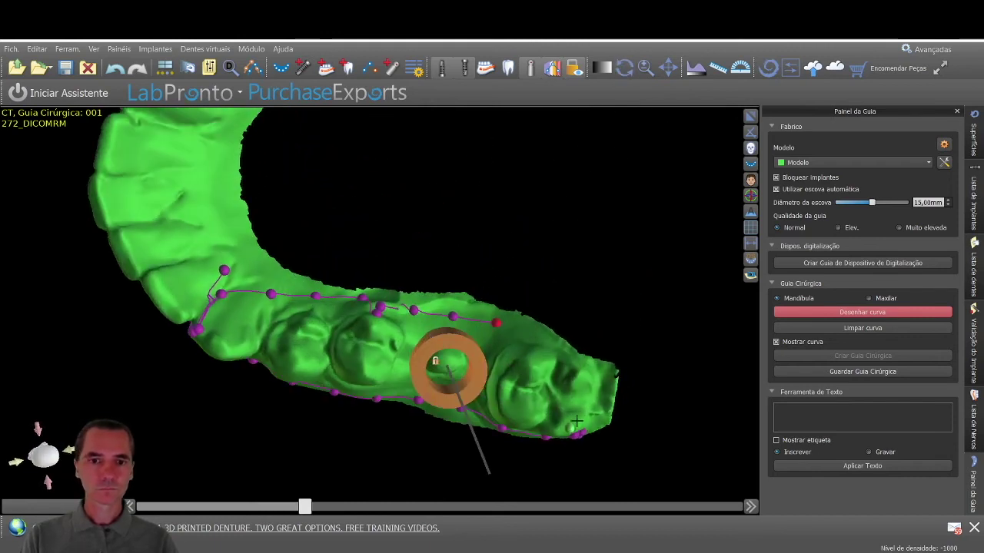
{"action": "mouse_move", "coordinate": [574, 416]}
{"action": "left_mouse_down"}
{"action": "mouse_move", "coordinate": [553, 349]}
{"action": "mouse_move", "coordinate": [497, 324]}
{"action": "left_mouse_up"}
- Reposition the guide curve's control points around the last molar so the outline follows the tooth
{"action": "mouse_move", "coordinate": [356, 446]}
{"action": "right_mouse_down"}
{"action": "mouse_move", "coordinate": [388, 345]}
{"action": "mouse_move", "coordinate": [430, 277]}
{"action": "mouse_move", "coordinate": [391, 268]}
{"action": "mouse_move", "coordinate": [288, 281]}
{"action": "mouse_move", "coordinate": [284, 372]}
{"action": "mouse_move", "coordinate": [165, 445]}
{"action": "right_mouse_up"}
{"action": "right_click_drag", "start_coordinate": [629, 213], "coordinate": [450, 503]}
{"action": "right_click_drag", "start_coordinate": [549, 206], "coordinate": [376, 235]}
{"action": "mouse_move", "coordinate": [336, 220]}
{"action": "left_mouse_down"}
{"action": "mouse_move", "coordinate": [343, 199]}
{"action": "mouse_move", "coordinate": [318, 204]}
{"action": "mouse_move", "coordinate": [329, 221]}
{"action": "left_mouse_up"}
{"action": "right_click_drag", "start_coordinate": [191, 404], "coordinate": [400, 429]}
{"action": "left_click_drag", "start_coordinate": [365, 386], "coordinate": [323, 411]}
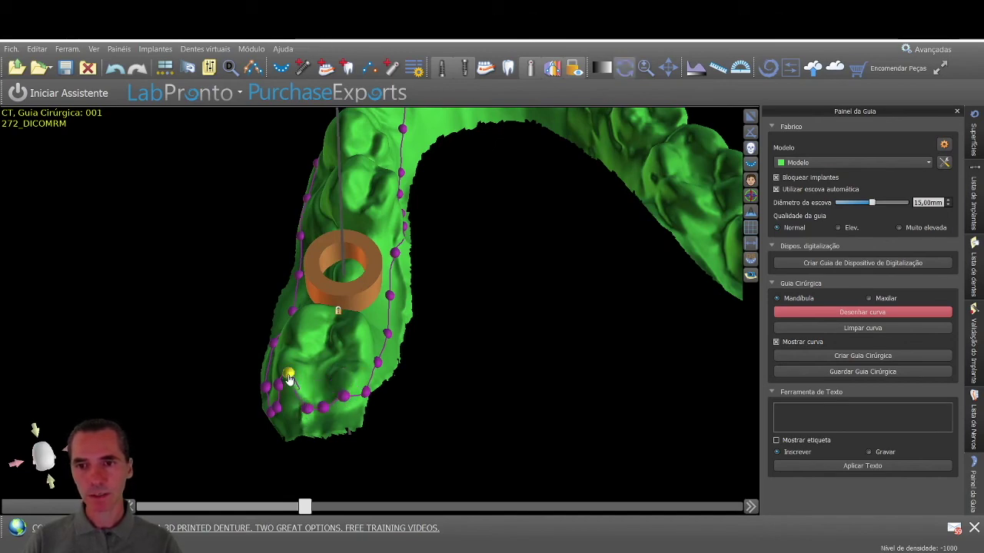
{"action": "right_click_drag", "start_coordinate": [160, 389], "coordinate": [331, 361]}
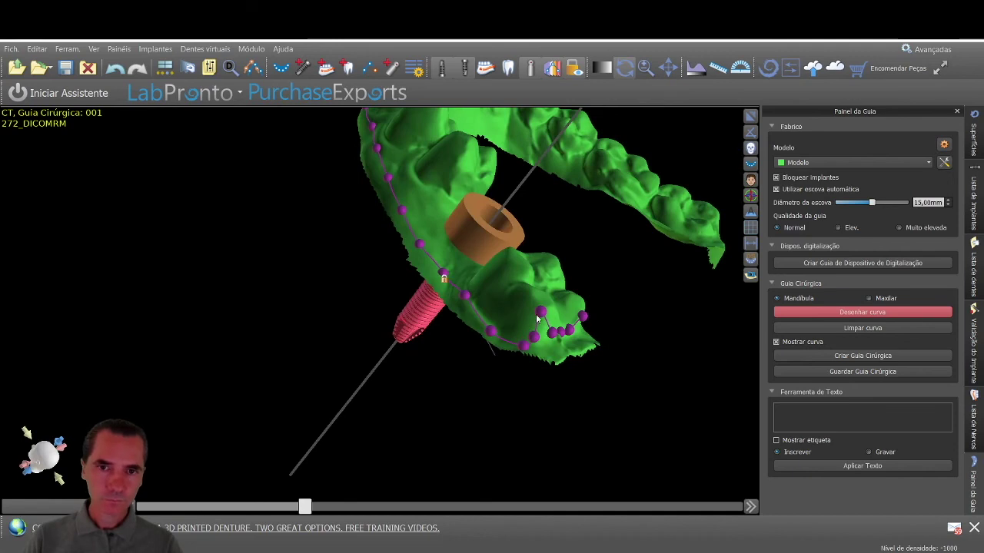
{"action": "left_click_drag", "start_coordinate": [491, 331], "coordinate": [482, 320]}
{"action": "mouse_move", "coordinate": [524, 346]}
{"action": "left_mouse_down"}
{"action": "mouse_move", "coordinate": [501, 338]}
{"action": "mouse_move", "coordinate": [535, 335]}
{"action": "left_mouse_up"}
- Smooth the front end and the cheek side of the guide curve by moving its control points
{"action": "right_click_drag", "start_coordinate": [339, 295], "coordinate": [282, 296]}
{"action": "left_click_drag", "start_coordinate": [236, 308], "coordinate": [276, 297]}
{"action": "left_click_drag", "start_coordinate": [223, 344], "coordinate": [259, 315]}
{"action": "left_click_drag", "start_coordinate": [235, 284], "coordinate": [290, 294]}
{"action": "left_click_drag", "start_coordinate": [400, 287], "coordinate": [400, 293]}
- Check the guide curve from several angles and create the mandibular surgical guide from it
{"action": "right_click_drag", "start_coordinate": [374, 300], "coordinate": [343, 148]}
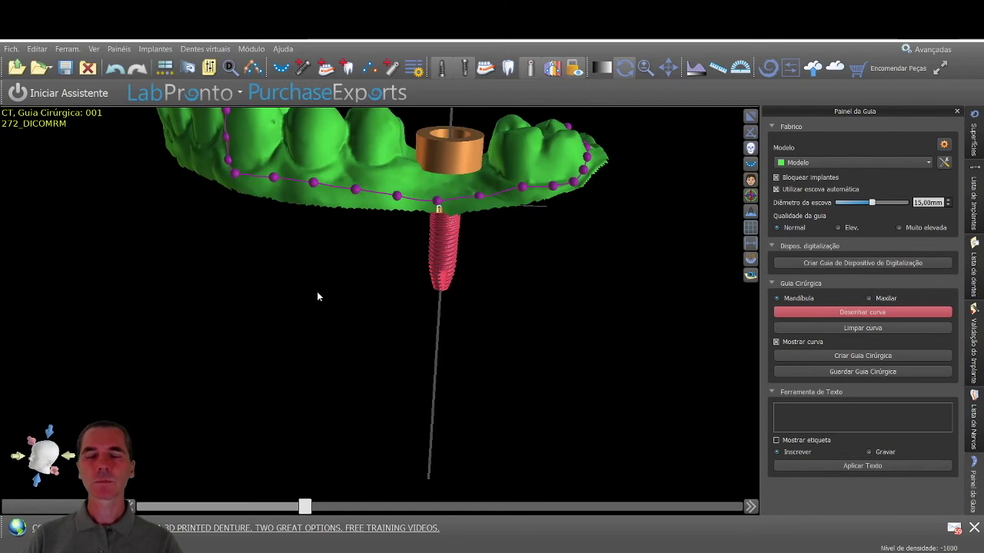
{"action": "scroll", "coordinate": [311, 314], "scroll_direction": "down", "scroll_amount": 3}
{"action": "right_click_drag", "start_coordinate": [311, 314], "coordinate": [301, 473]}
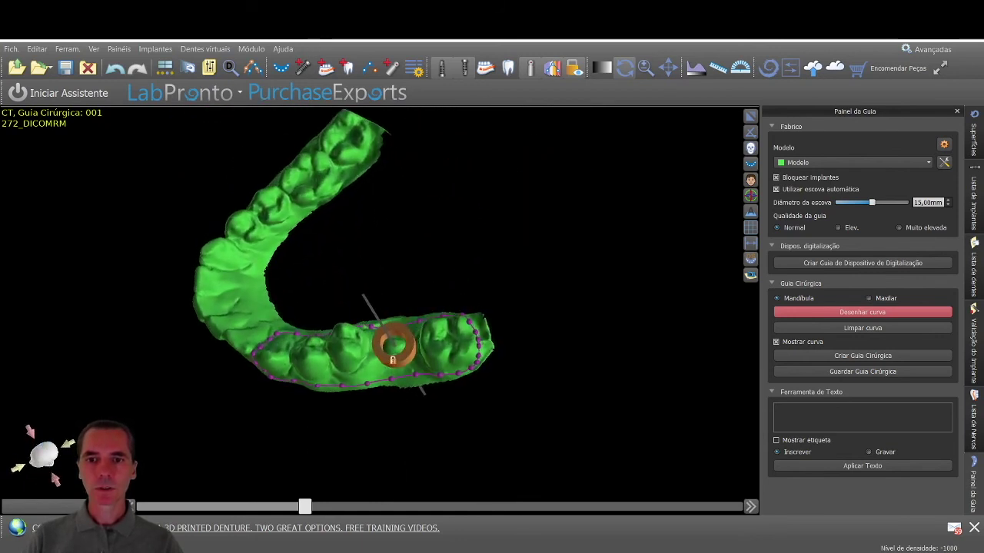
{"action": "right_click_drag", "start_coordinate": [421, 283], "coordinate": [456, 181]}
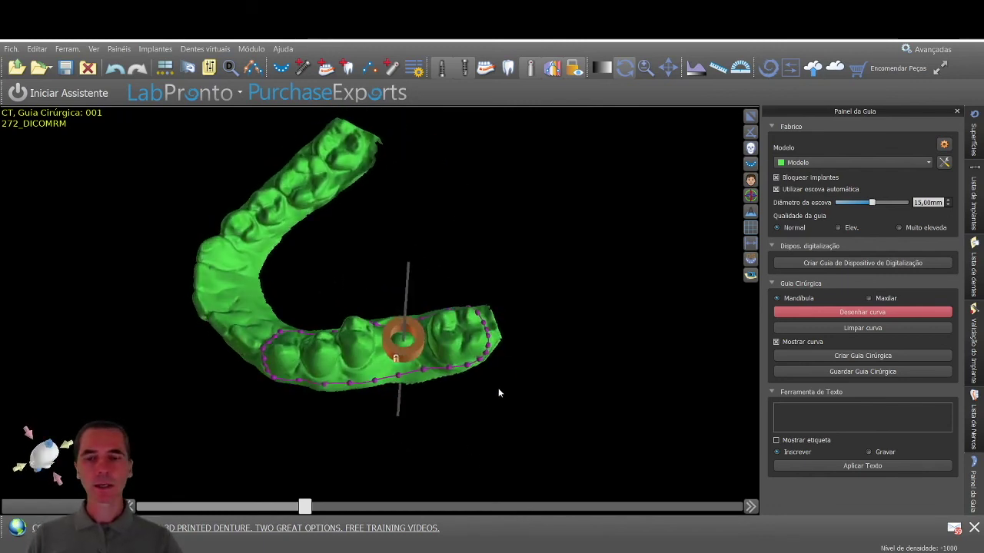
{"action": "right_click_drag", "start_coordinate": [306, 458], "coordinate": [253, 495]}
{"action": "right_click_drag", "start_coordinate": [466, 218], "coordinate": [525, 268]}
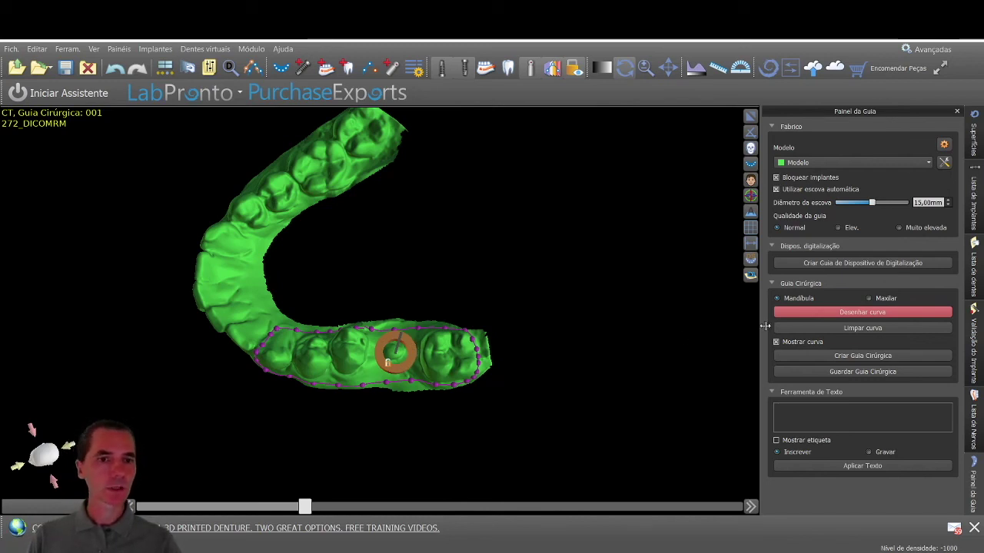
{"action": "left_click", "coordinate": [872, 356]}
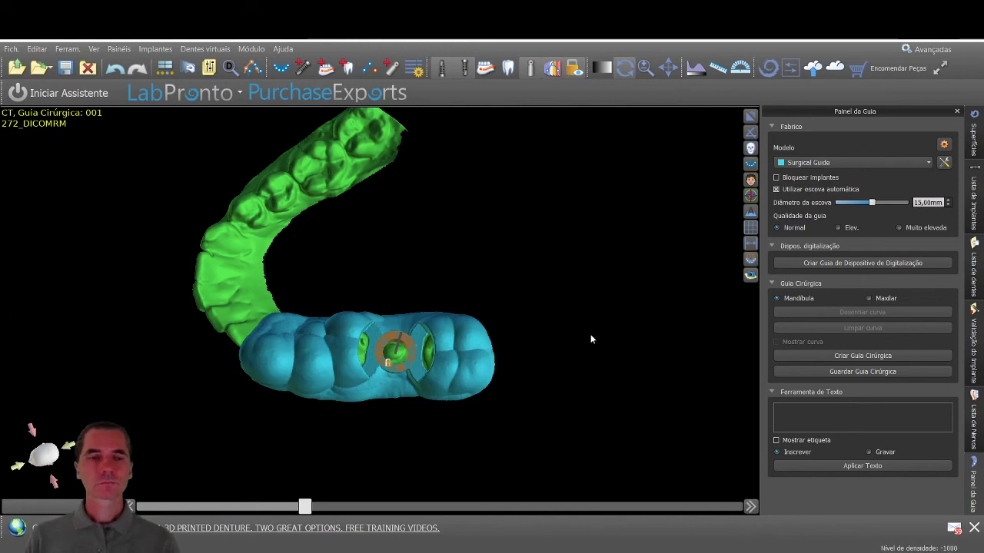
- Hide the implant's guide tube so only the generated guide's sleeve hole shows at the implant site
{"action": "left_click_drag", "start_coordinate": [368, 445], "coordinate": [379, 225]}
{"action": "scroll", "coordinate": [369, 297], "scroll_direction": "up", "scroll_amount": 6}
{"action": "left_click_drag", "start_coordinate": [532, 352], "coordinate": [442, 490]}
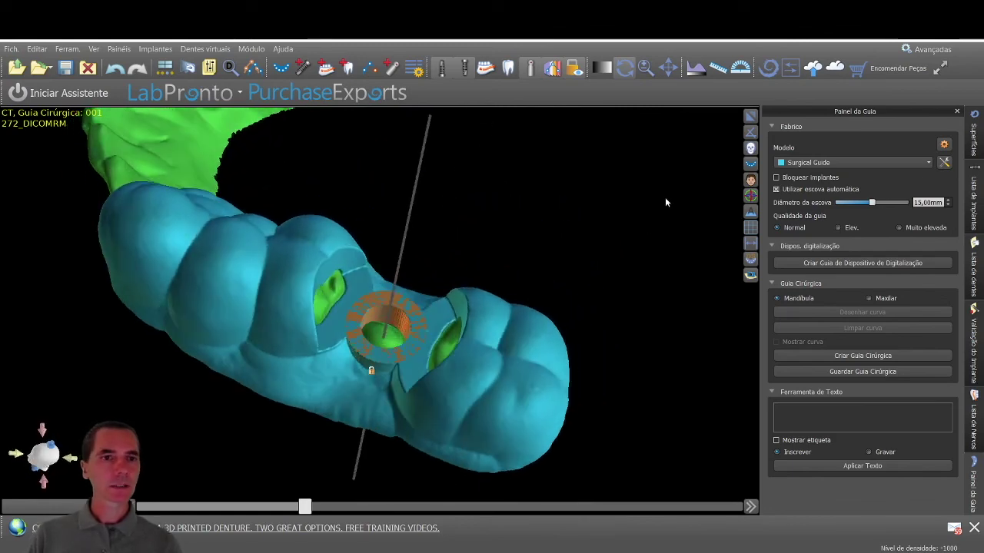
{"action": "left_click", "coordinate": [972, 217]}
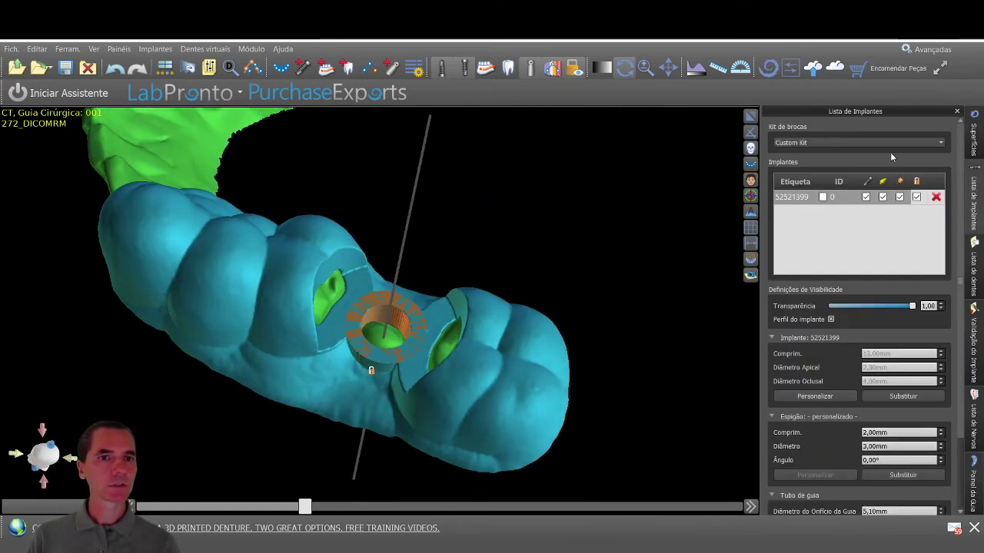
{"action": "left_click", "coordinate": [900, 197]}
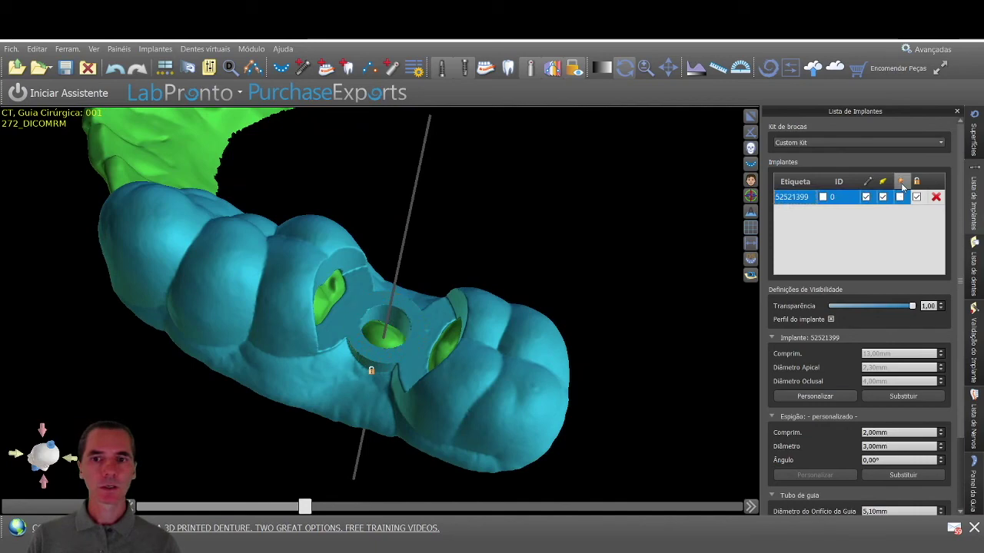
{"action": "left_click_drag", "start_coordinate": [593, 169], "coordinate": [607, 94]}
{"action": "left_click_drag", "start_coordinate": [530, 507], "coordinate": [703, 292]}
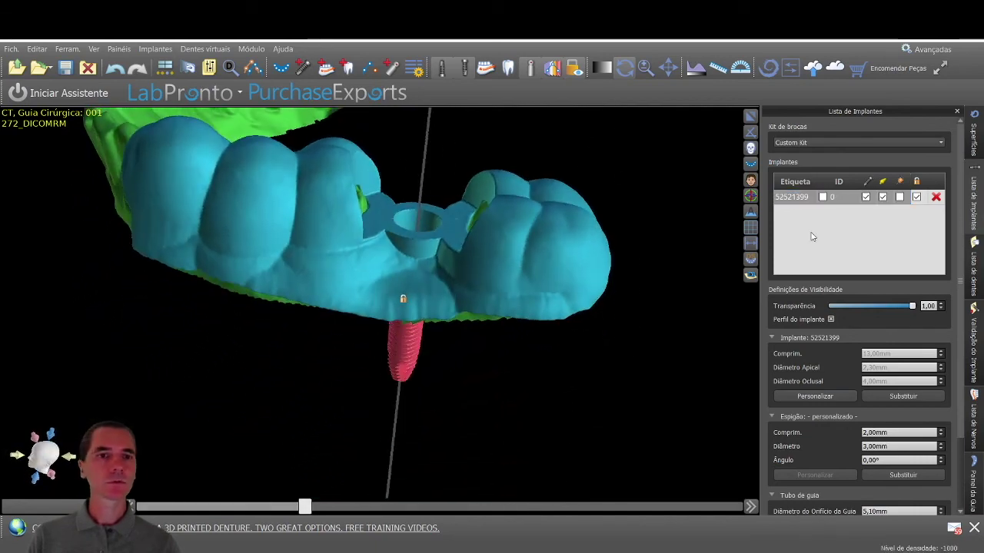
- Hide the scanned Modelo surface and the implant to view the surgical guide alone from above and the side
{"action": "left_click", "coordinate": [973, 134]}
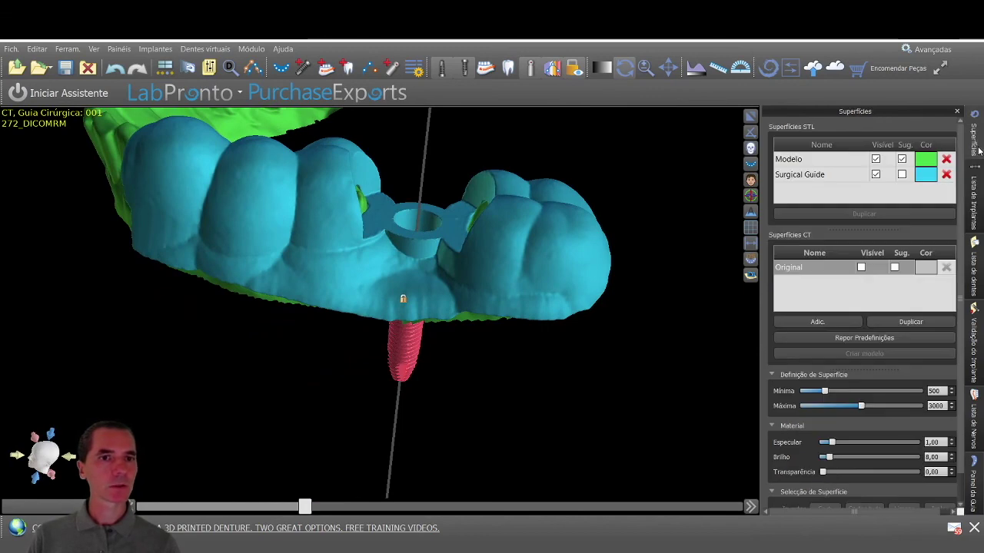
{"action": "left_click", "coordinate": [876, 159]}
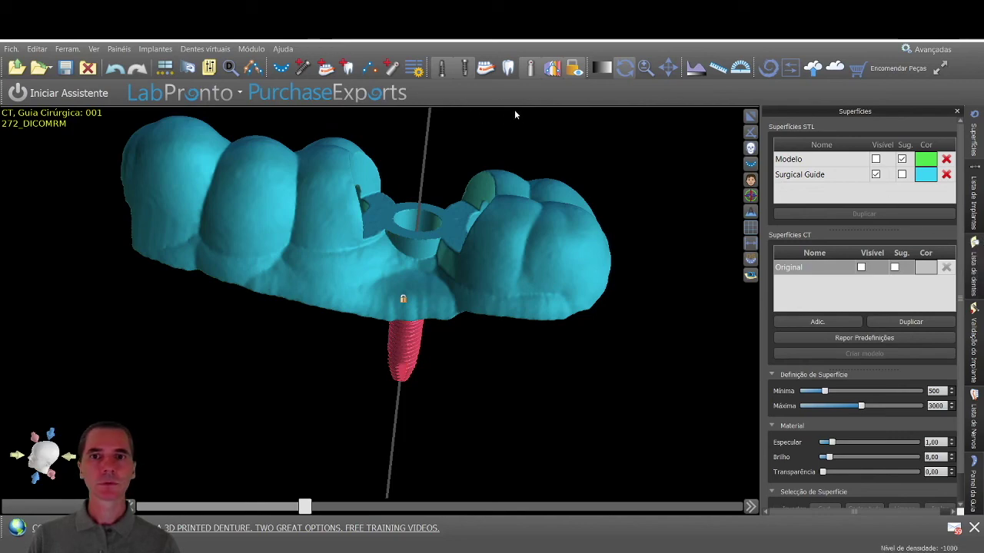
{"action": "left_click", "coordinate": [465, 67]}
{"action": "left_click_drag", "start_coordinate": [574, 119], "coordinate": [561, 241]}
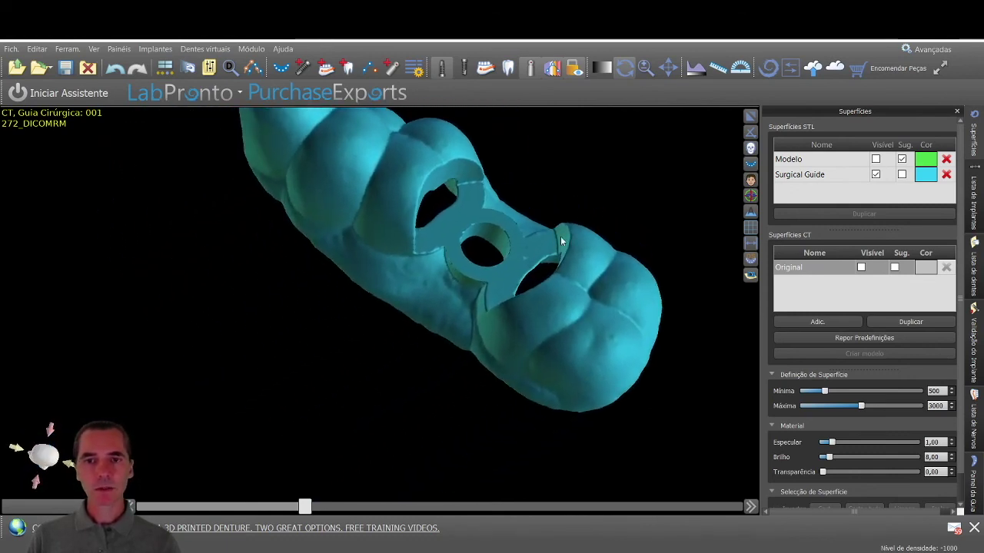
{"action": "left_click_drag", "start_coordinate": [415, 358], "coordinate": [391, 426]}
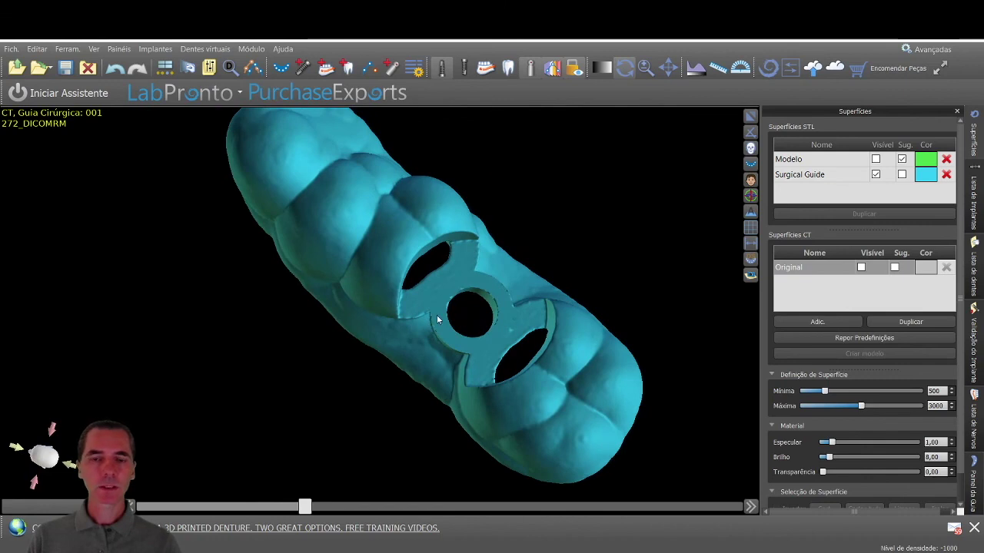
{"action": "left_click_drag", "start_coordinate": [500, 258], "coordinate": [445, 292]}
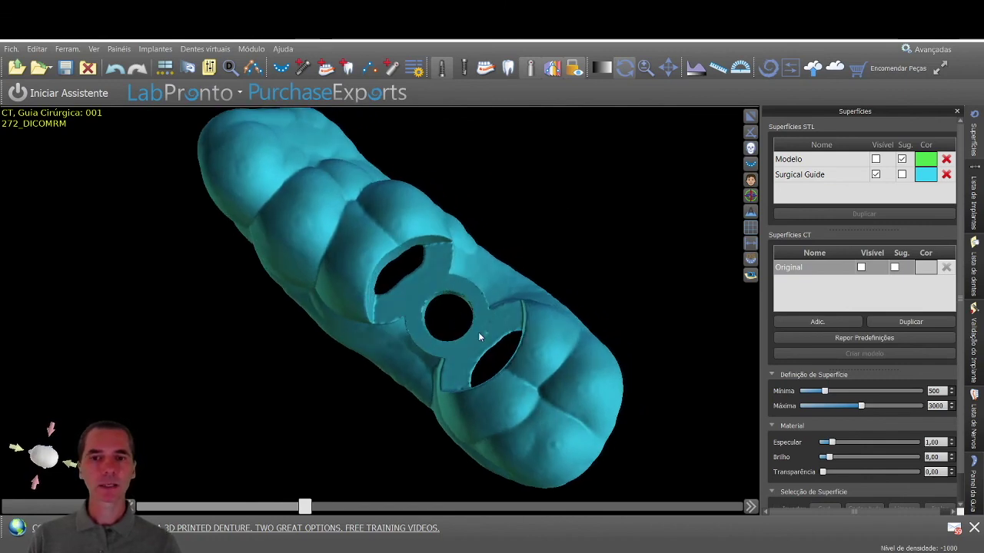
{"action": "left_click_drag", "start_coordinate": [496, 257], "coordinate": [577, 235]}
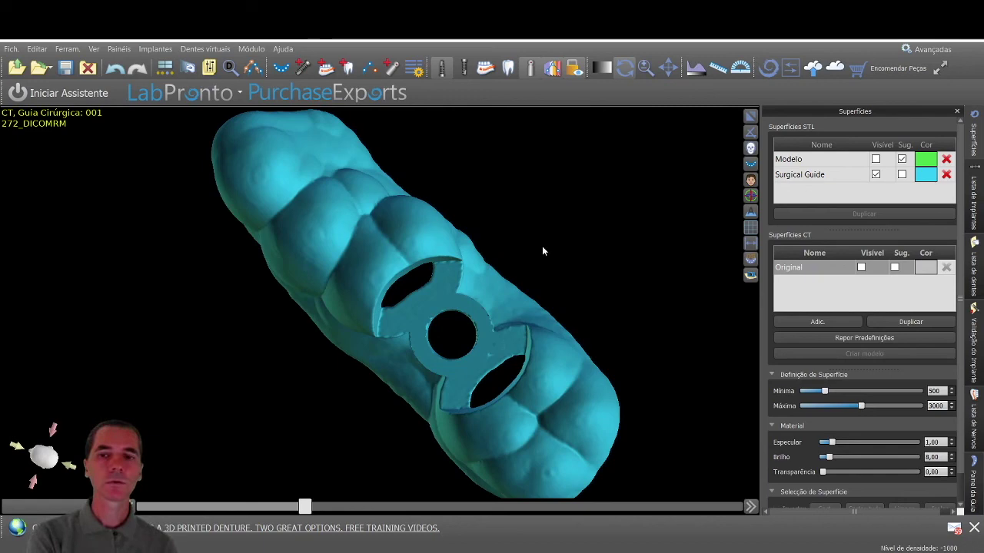
{"action": "left_click_drag", "start_coordinate": [362, 390], "coordinate": [496, 281]}
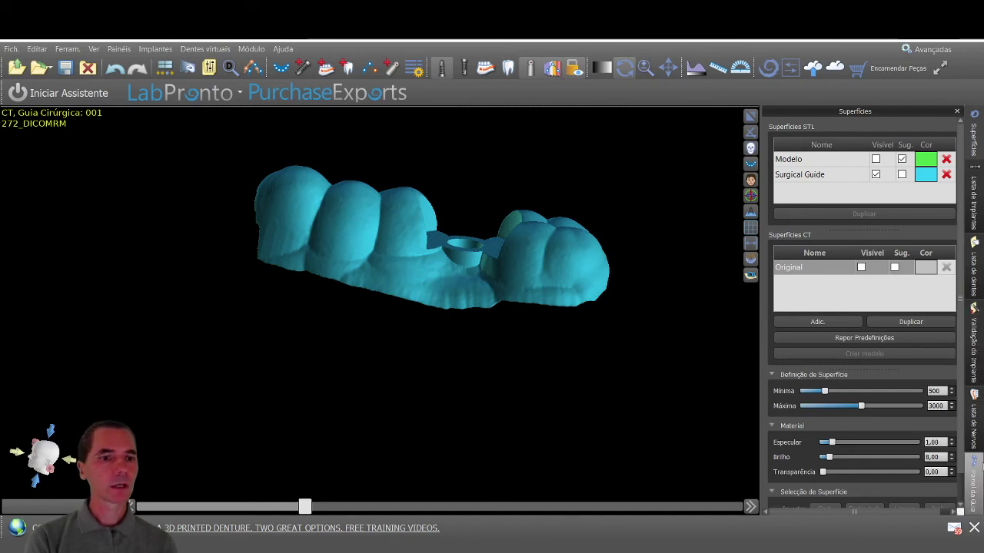
- Engrave the label "Teste" on the cheek side of the surgical guide, in front of the implant site
{"action": "left_click", "coordinate": [979, 480]}
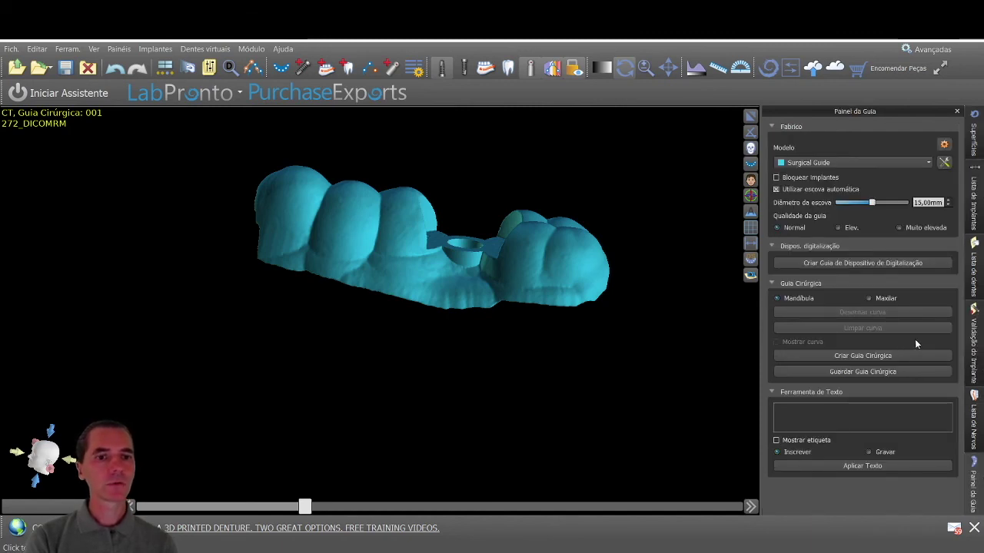
{"action": "left_click", "coordinate": [834, 415]}
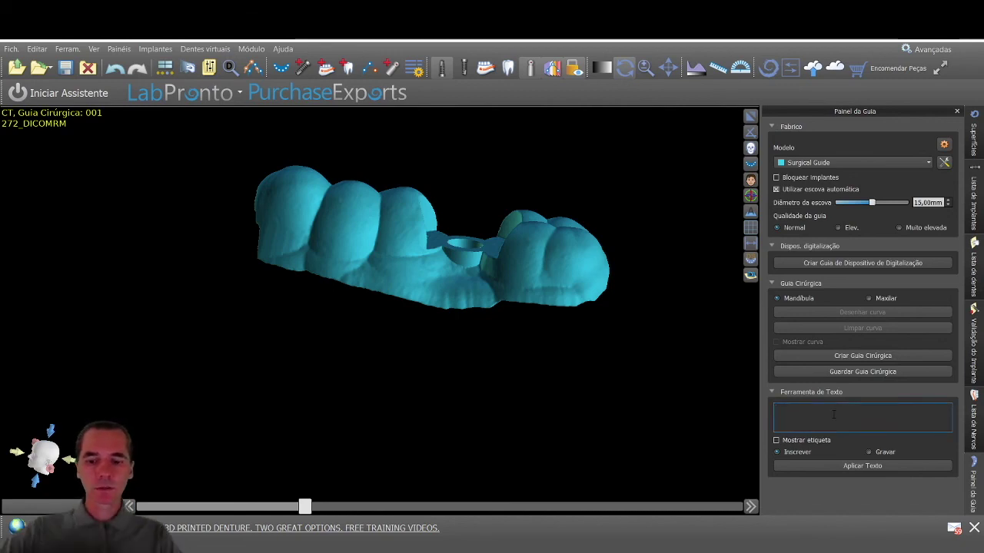
{"action": "type", "text": "Teste"}
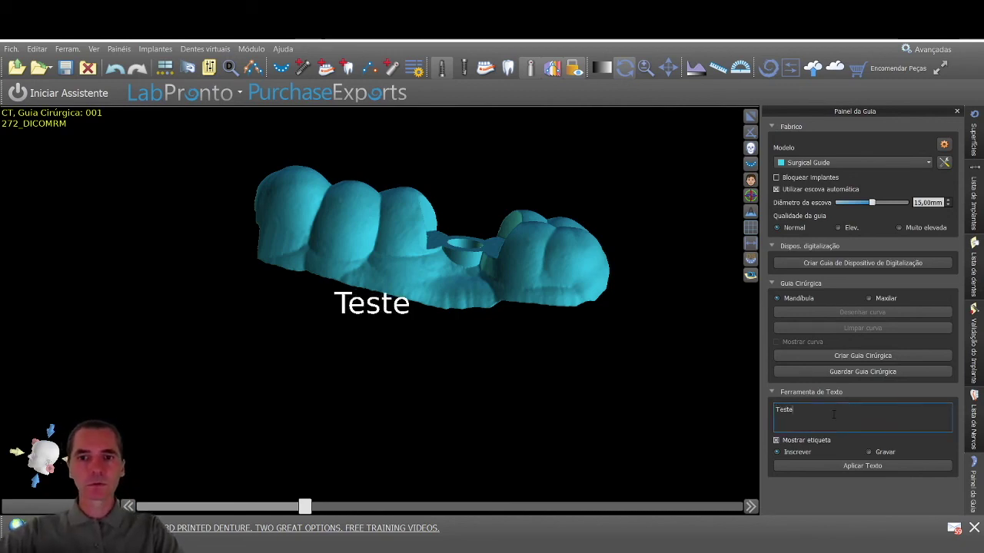
{"action": "left_click_drag", "start_coordinate": [349, 256], "coordinate": [380, 327]}
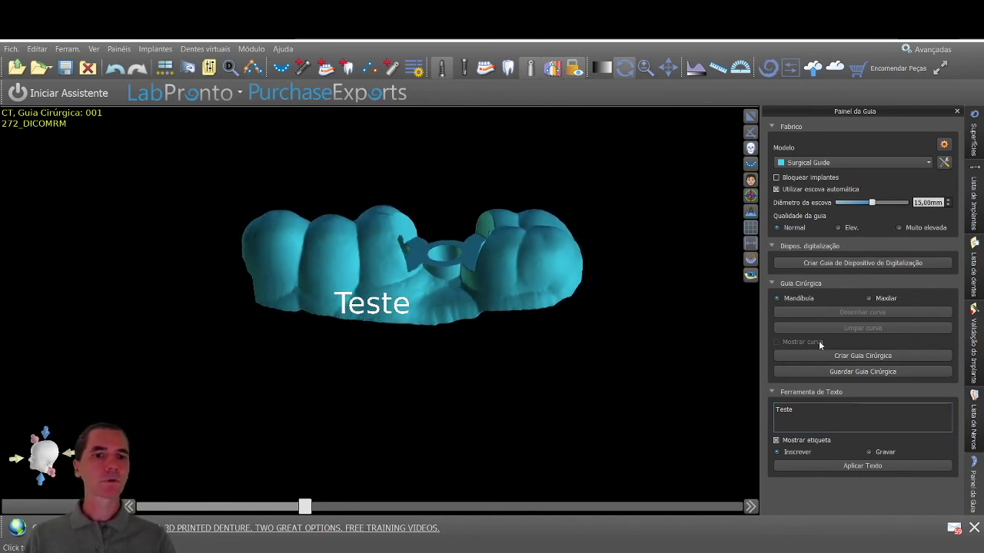
{"action": "left_click", "coordinate": [863, 466]}
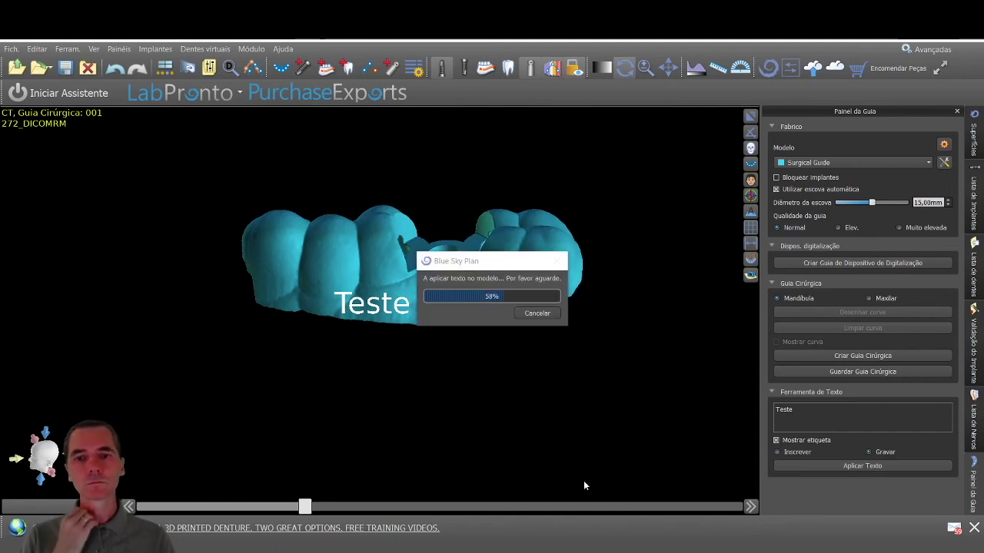
- Examine the engraved text up close and the finished surgical guide from the side and from above
{"action": "left_click_drag", "start_coordinate": [414, 343], "coordinate": [352, 281]}
{"action": "scroll", "coordinate": [418, 290], "scroll_direction": "up", "scroll_amount": 3}
{"action": "scroll", "coordinate": [352, 282], "scroll_direction": "down", "scroll_amount": 2}
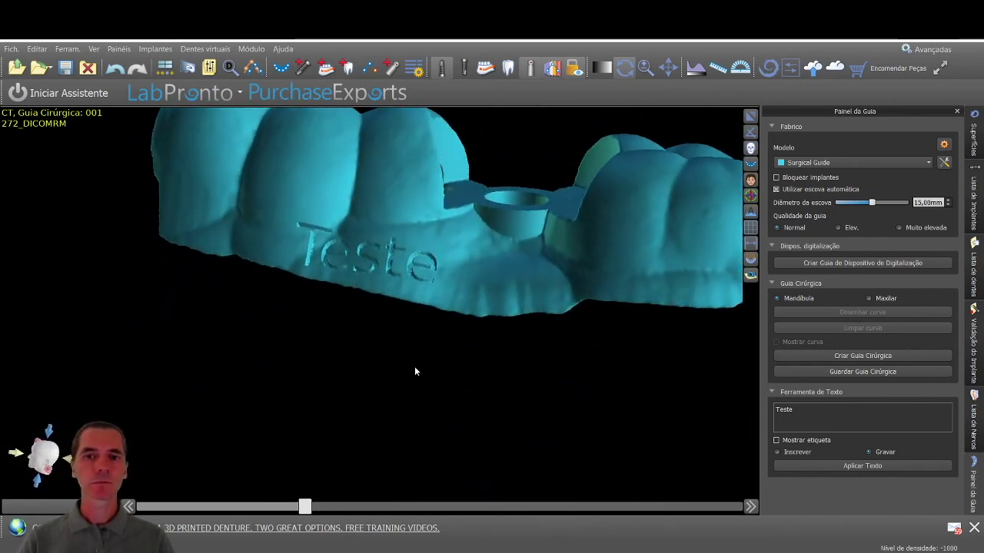
{"action": "scroll", "coordinate": [422, 378], "scroll_direction": "down", "scroll_amount": 4}
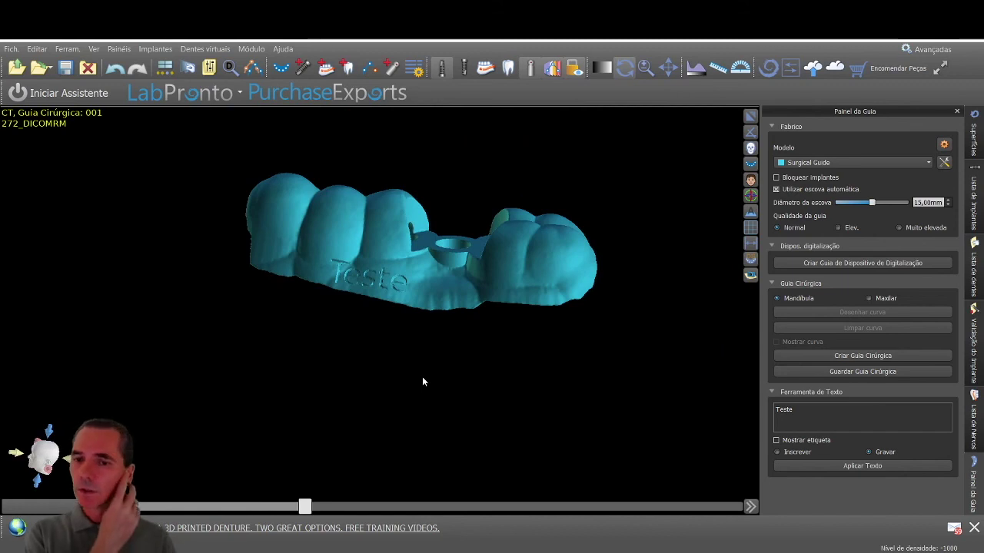
{"action": "left_click_drag", "start_coordinate": [419, 178], "coordinate": [361, 429]}
{"action": "left_click_drag", "start_coordinate": [508, 292], "coordinate": [475, 325]}
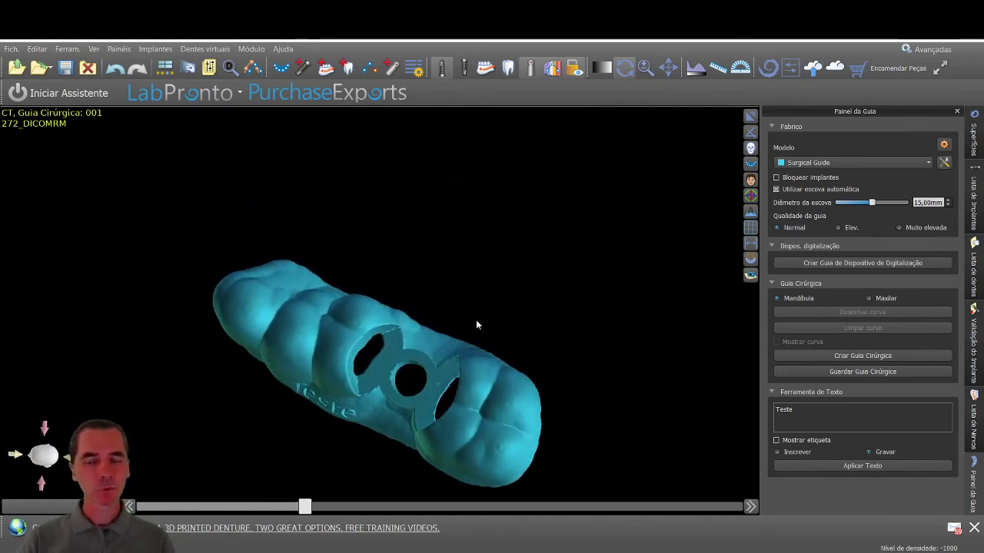
{"action": "left_click_drag", "start_coordinate": [570, 405], "coordinate": [510, 411]}
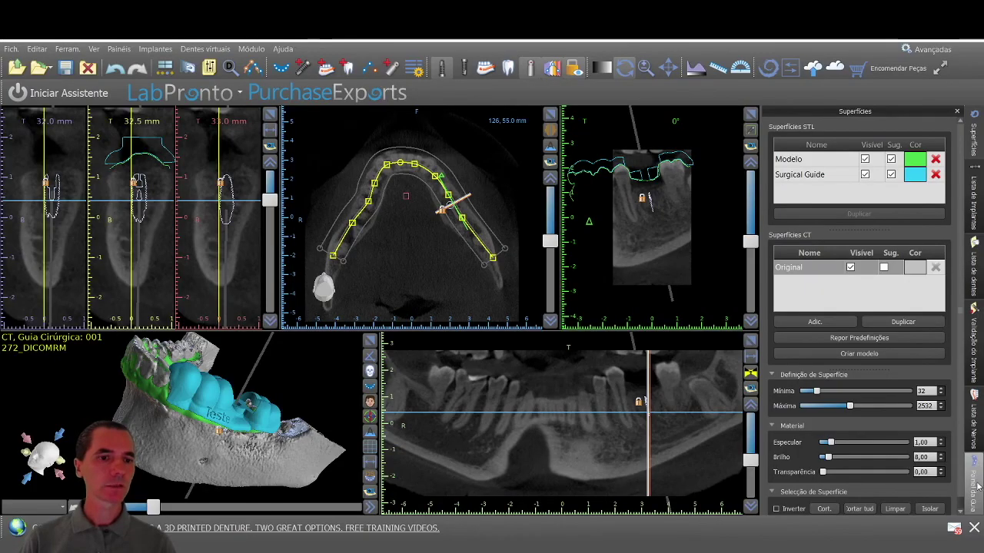
- Try to save the surgical guide, and close the STL export licence offer without buying credits
{"action": "left_click", "coordinate": [973, 481]}
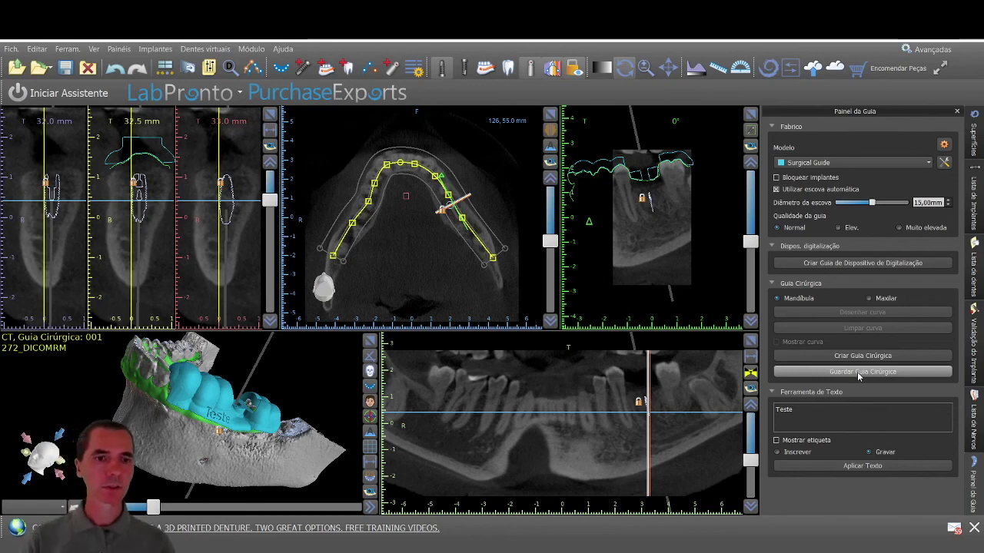
{"action": "left_click", "coordinate": [857, 372]}
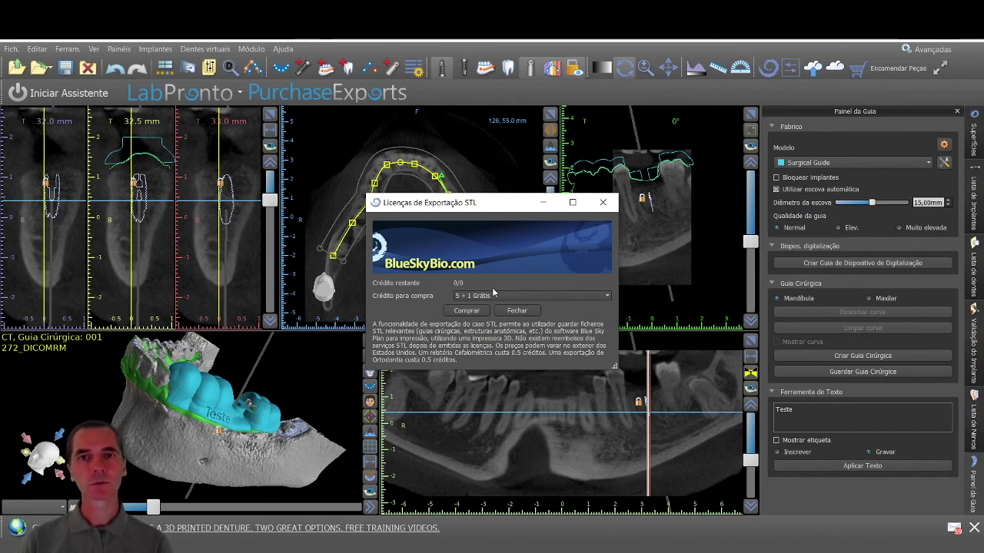
{"action": "left_click", "coordinate": [516, 310]}
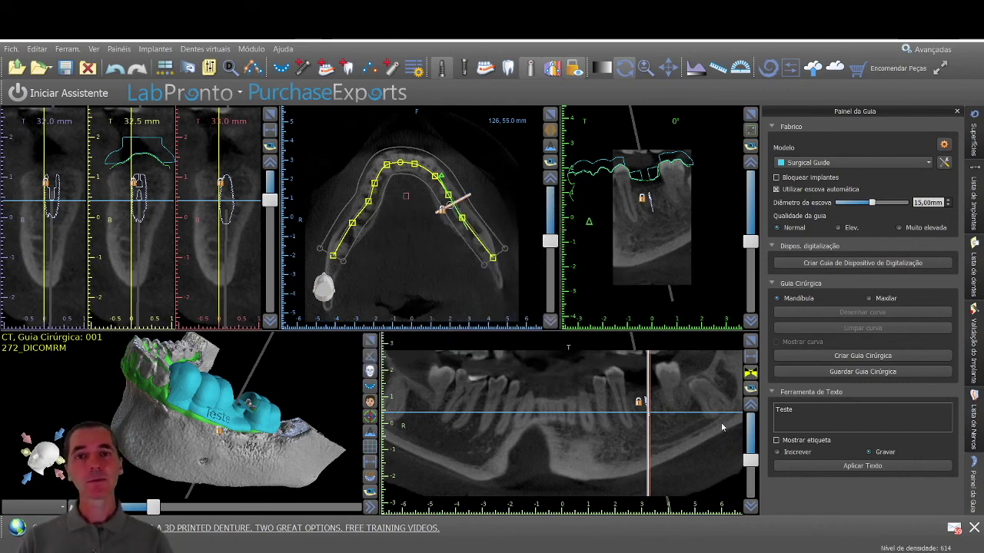